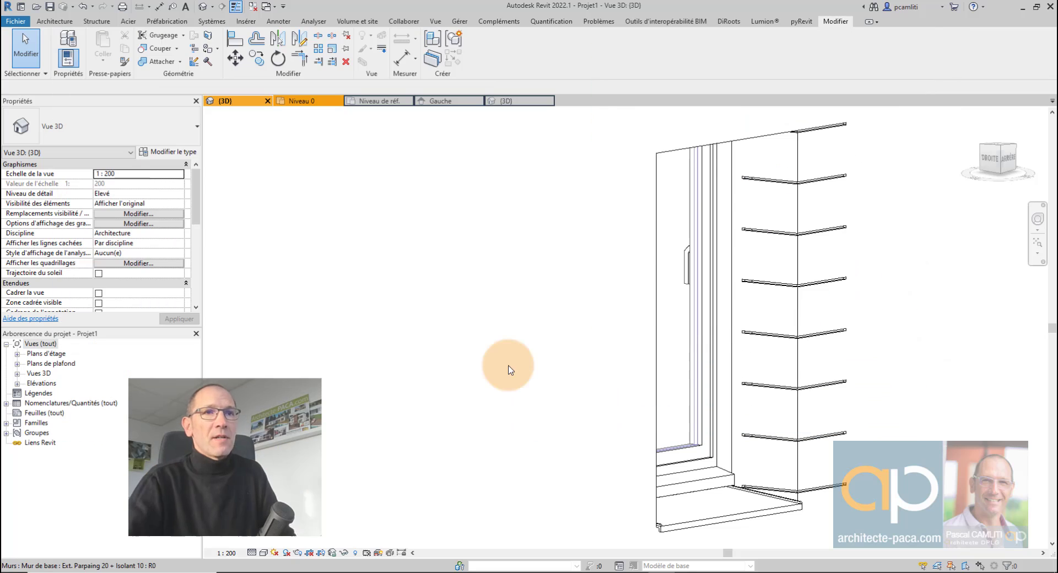
- Examine the window and its reveal joints in the project's 3D and Niveau 0 views, plus the existing window family's reference-level plan
key("Tab")
left_click(509, 369)
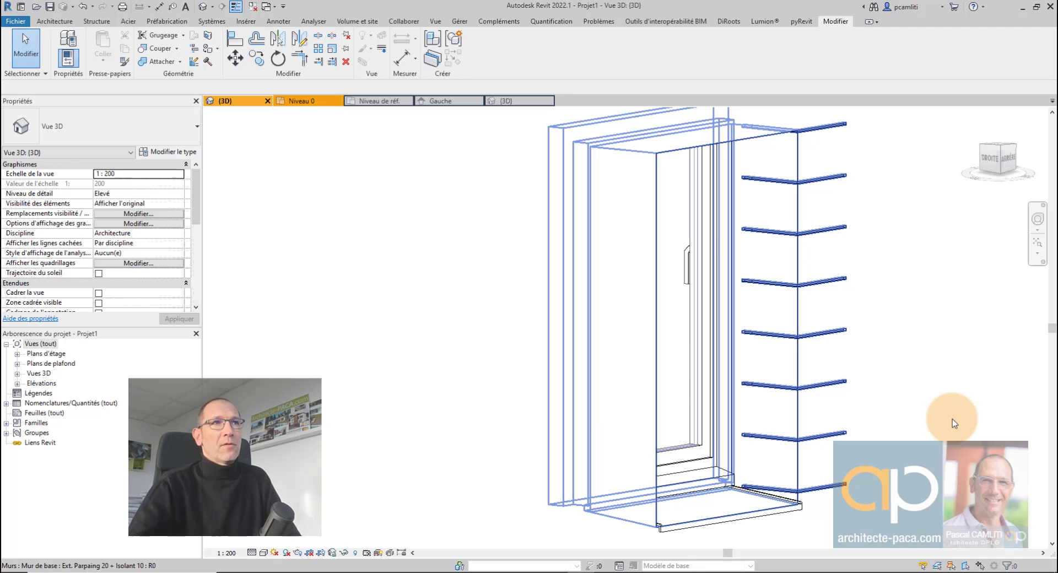
left_click(311, 101)
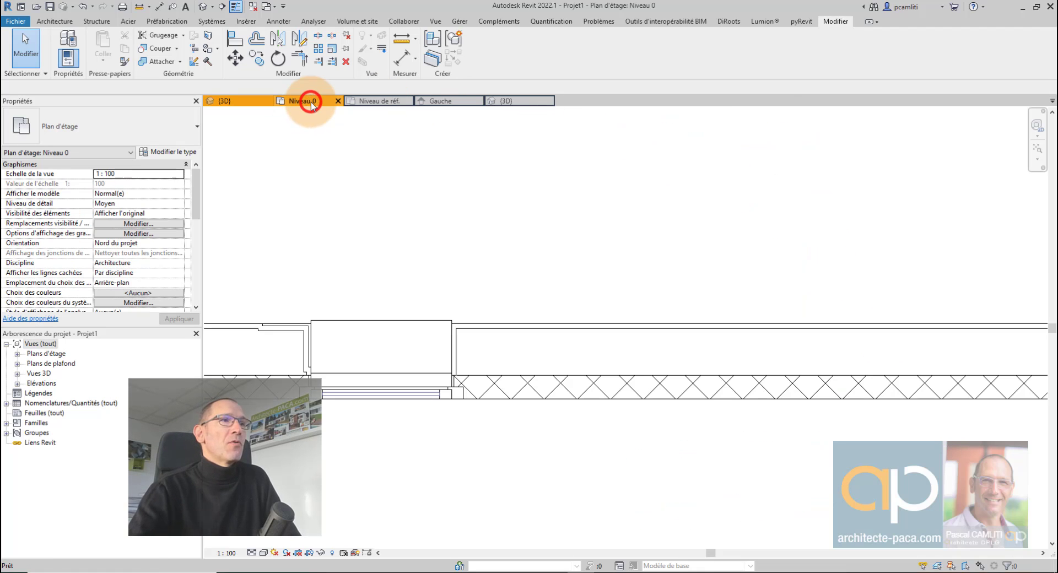
scroll(286, 325, "up", 2)
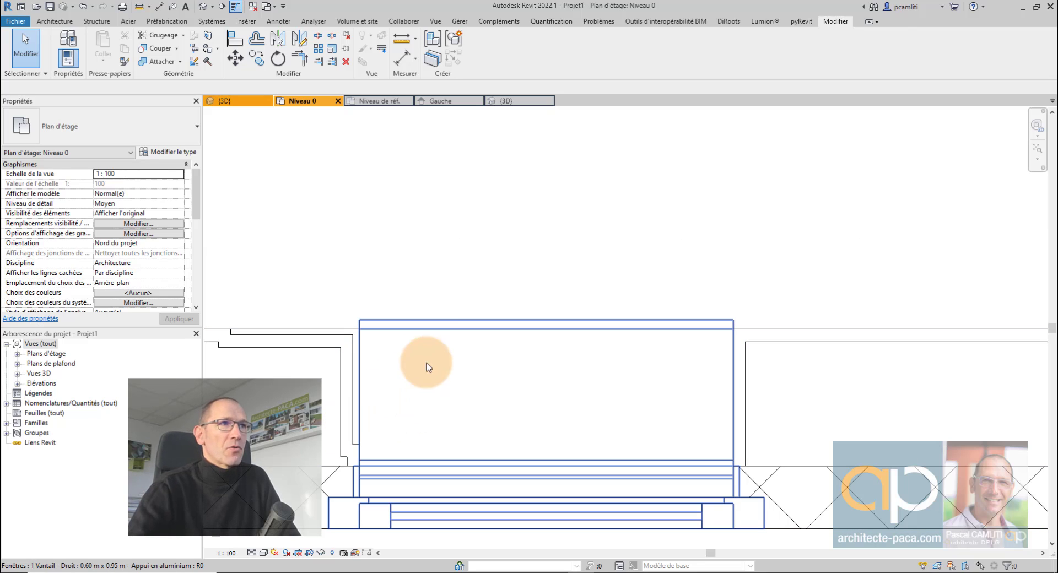
left_click(260, 102)
scroll(787, 341, "up", 2)
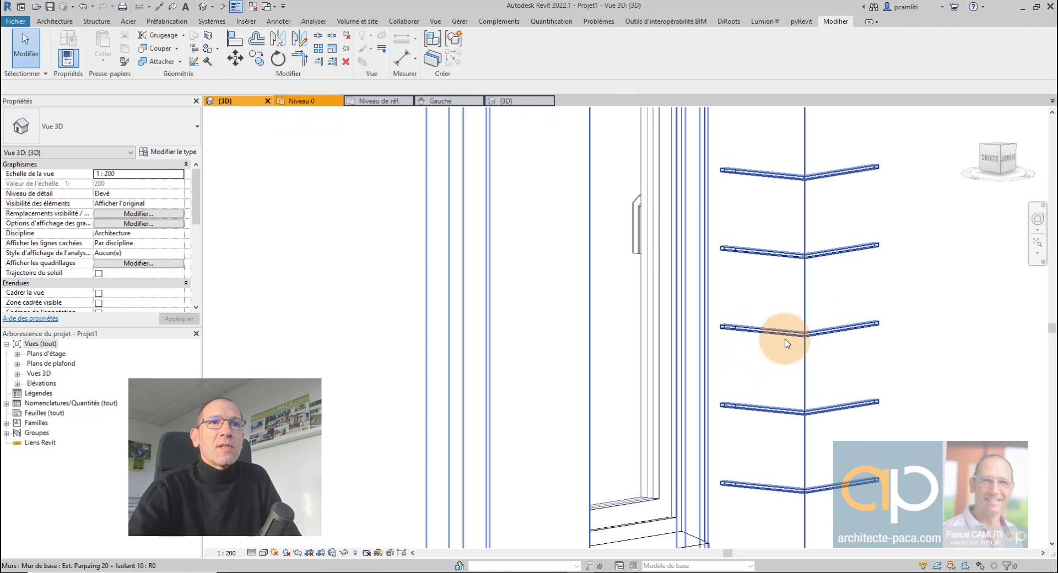
scroll(787, 343, "up", 1)
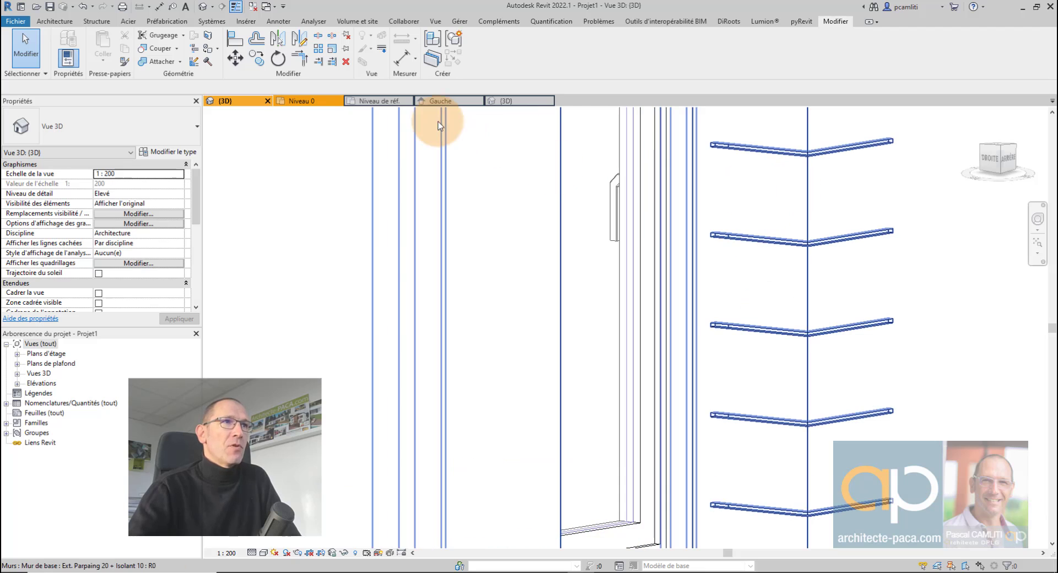
left_click(384, 101)
left_click(599, 261)
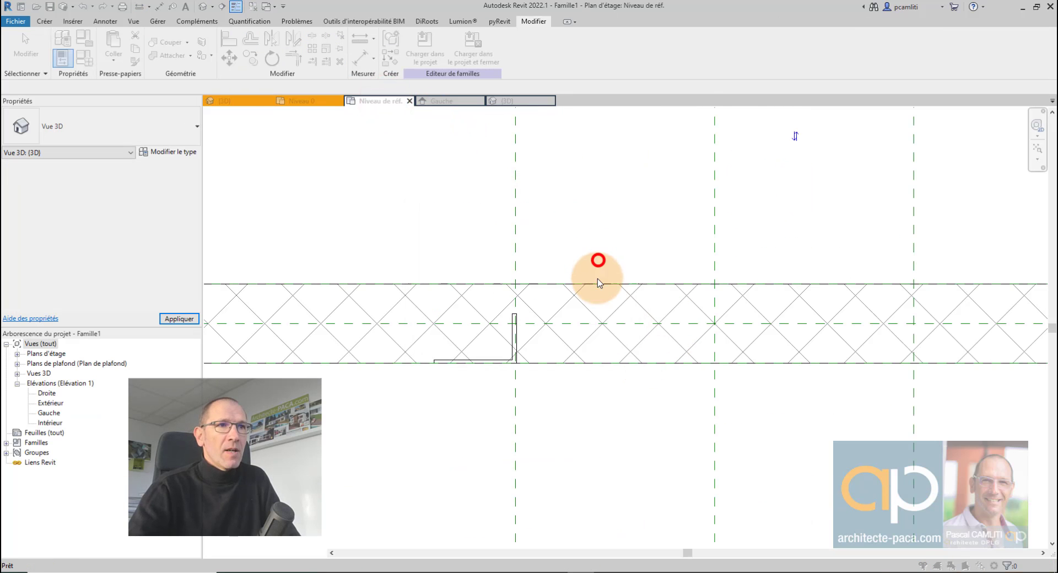
key("ctrl+s")
left_click(705, 455)
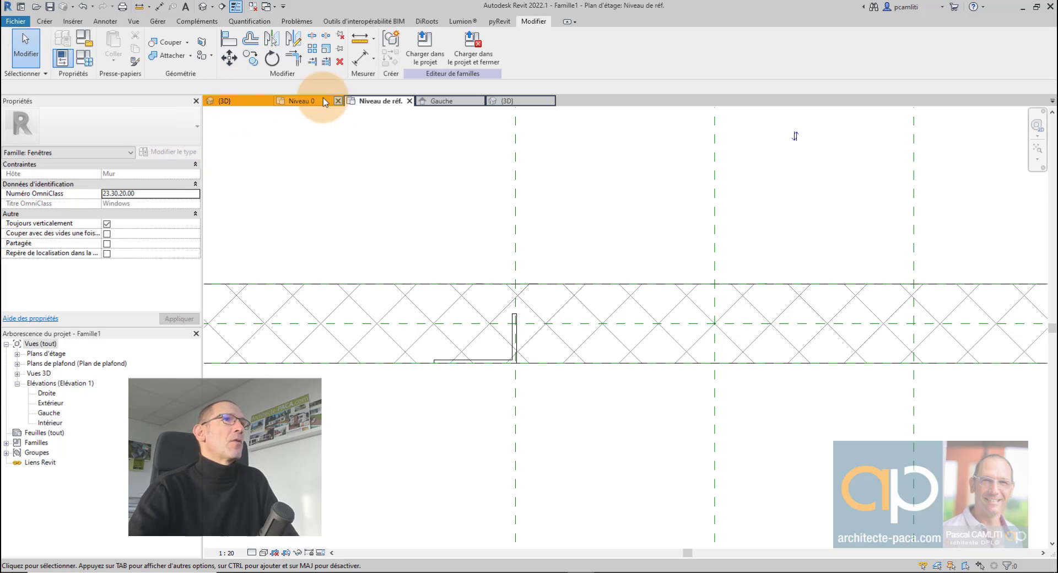
- Create a new family from the Fenêtre métrique.rft template
left_click(17, 21)
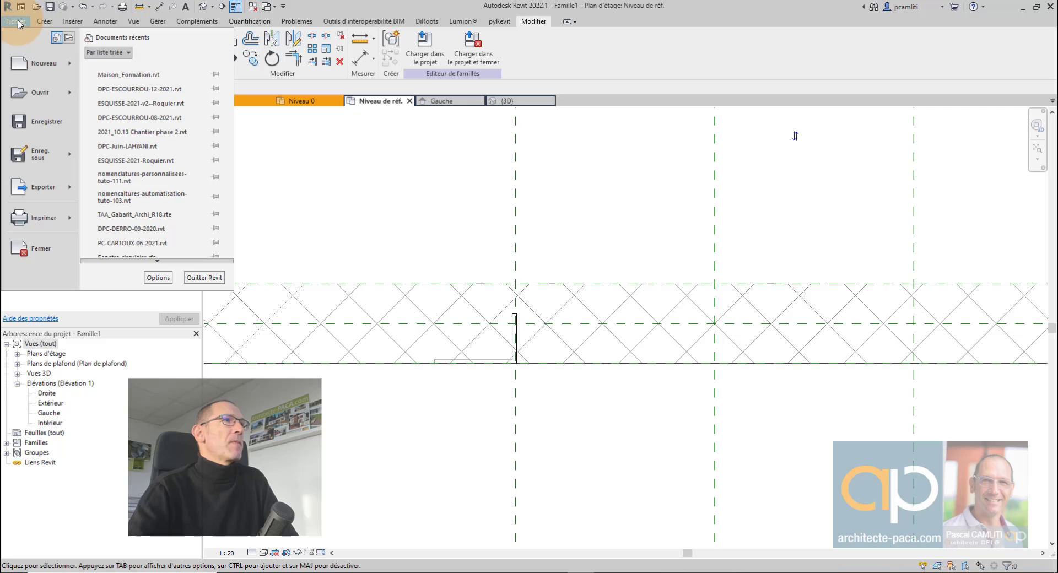
left_click(69, 63)
left_click(137, 105)
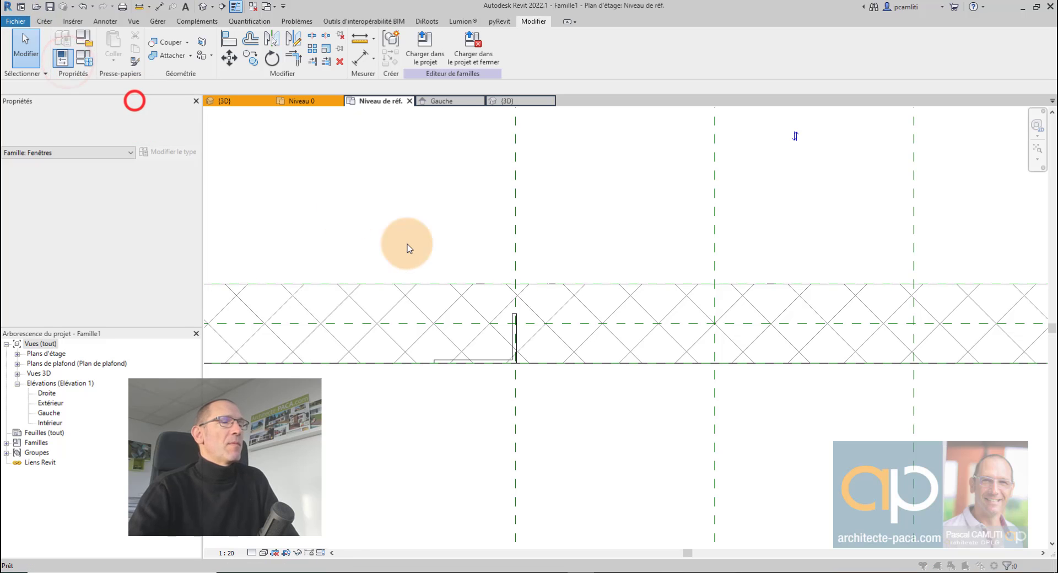
left_click(372, 385)
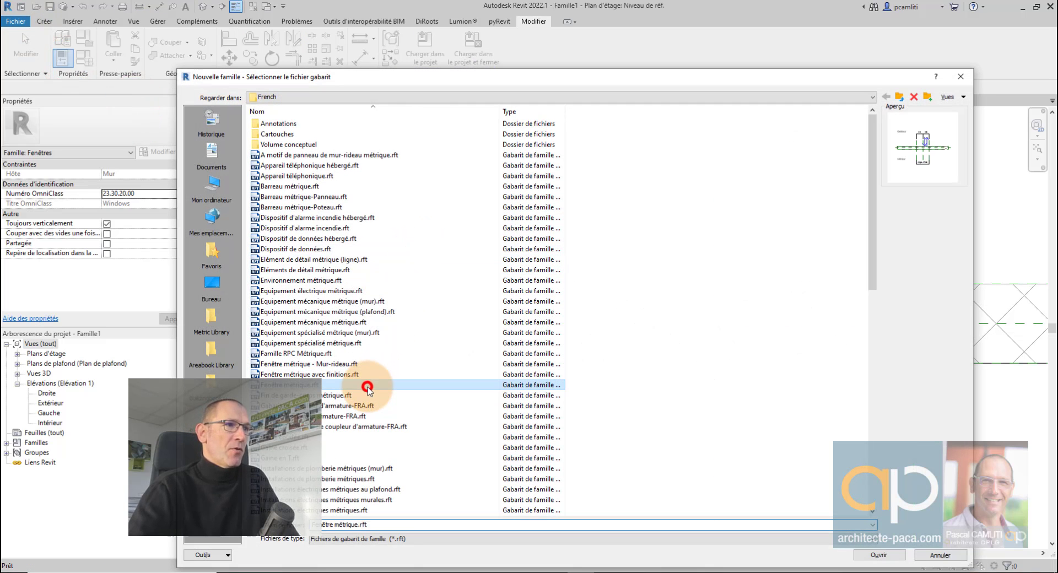
left_click(873, 556)
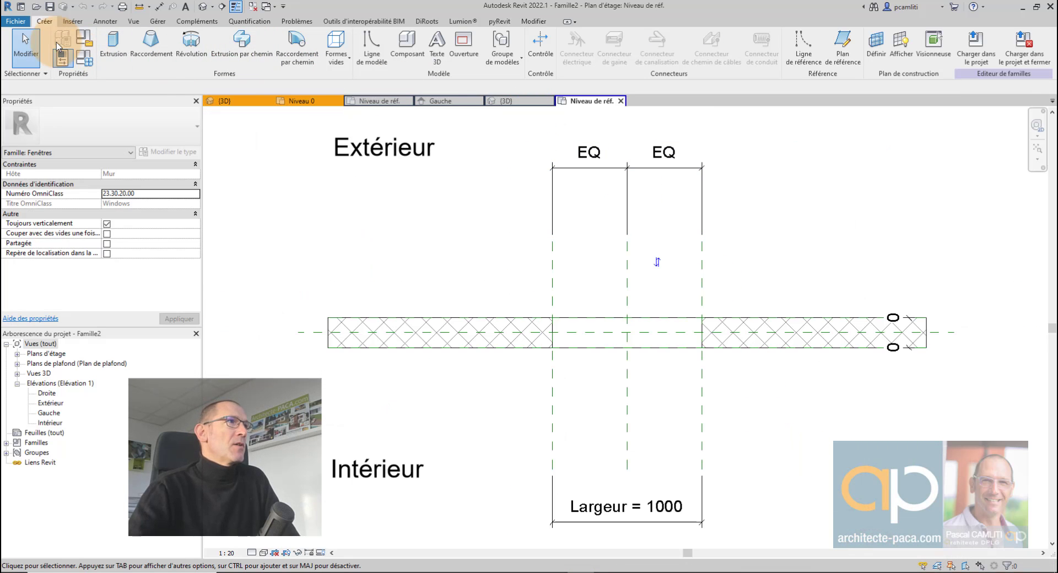
- Begin saving the new family as a file in D:\2021\WEB\TUTOS REVIT\113 - Joints creux en tableaux
left_click(15, 21)
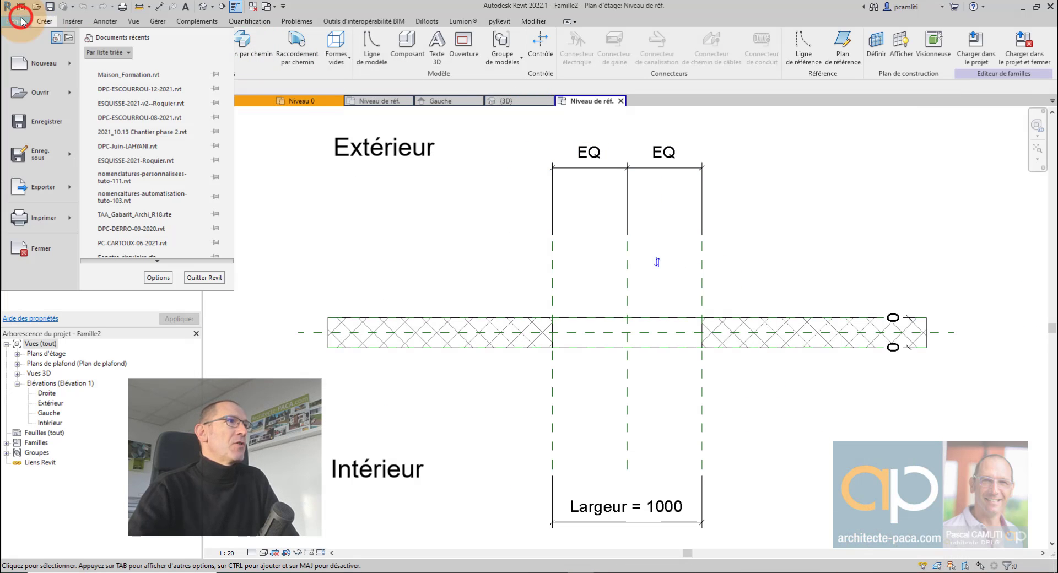
left_click(40, 153)
left_click(94, 158)
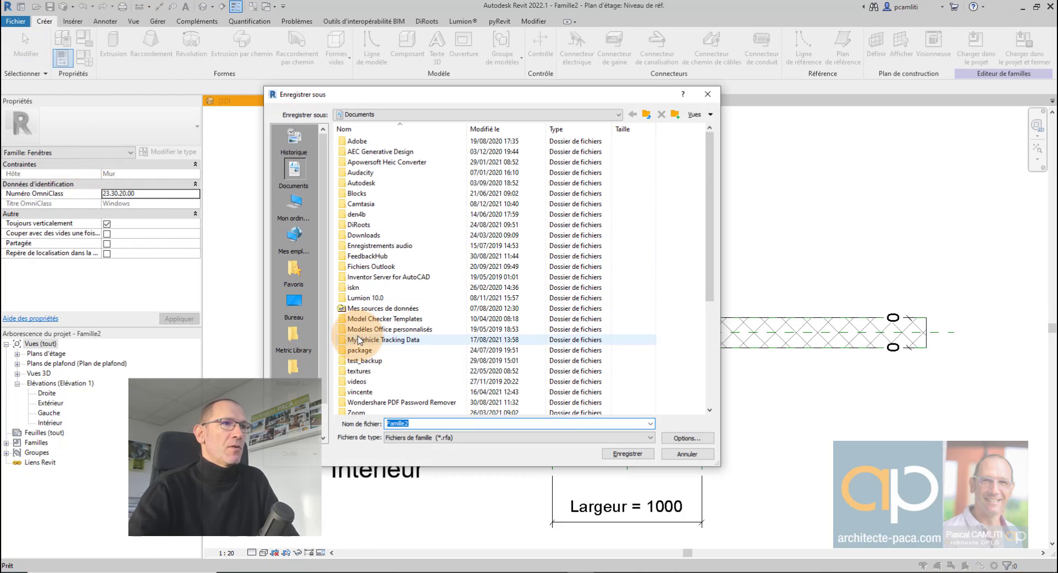
left_click(297, 206)
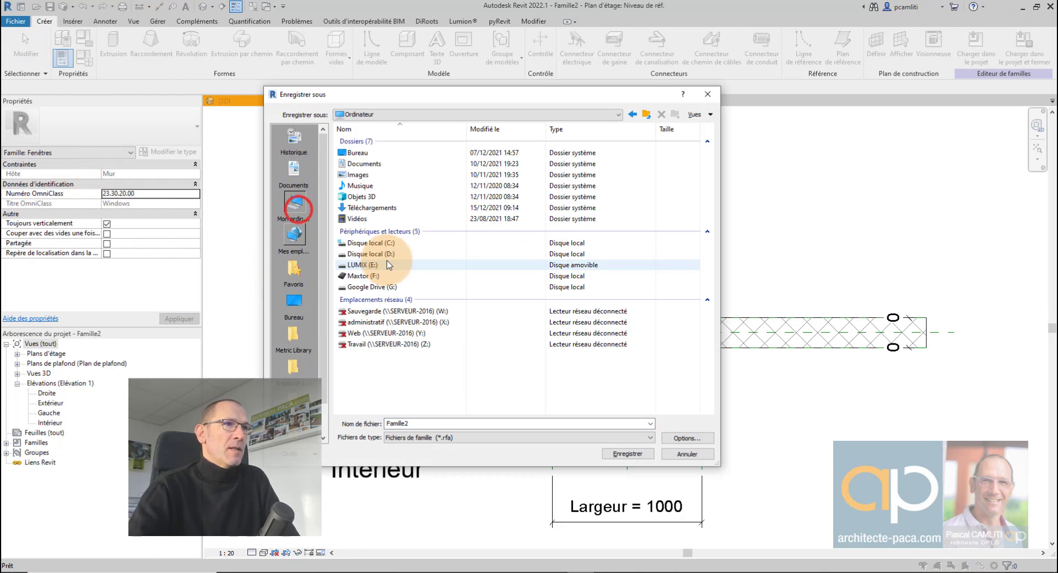
left_click(404, 255)
double_click(404, 254)
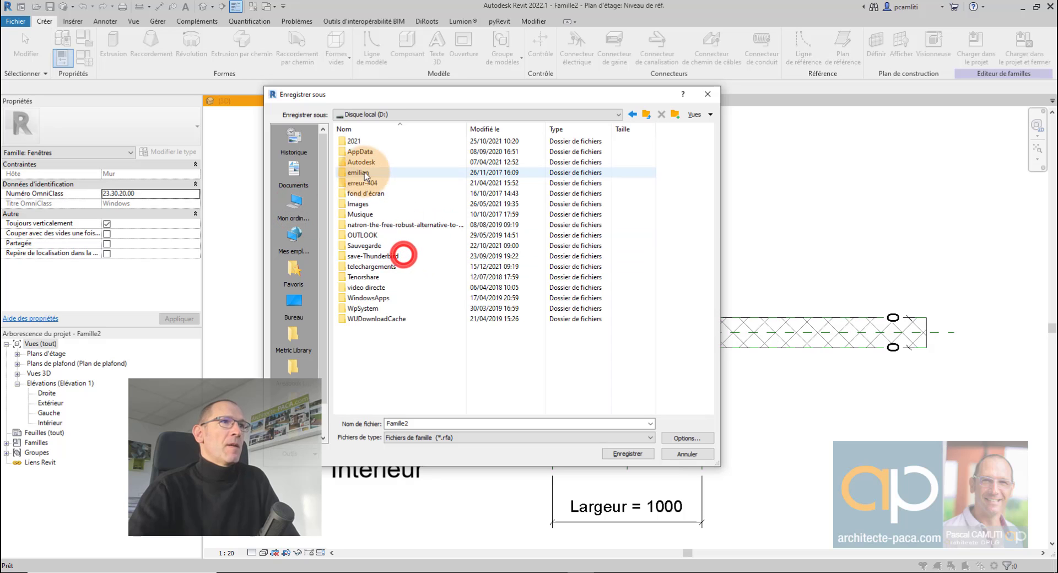
double_click(364, 138)
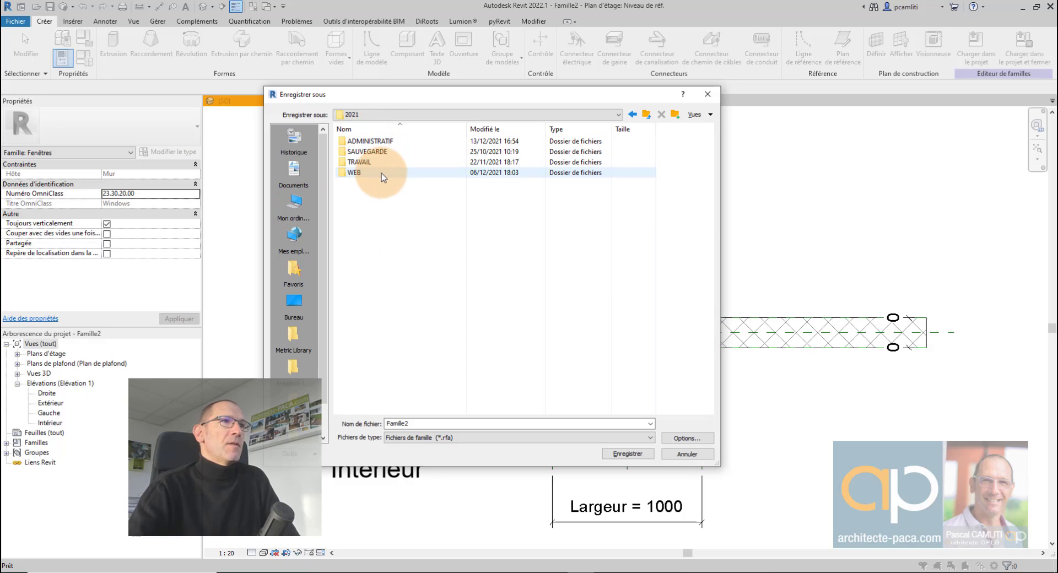
double_click(381, 172)
double_click(382, 173)
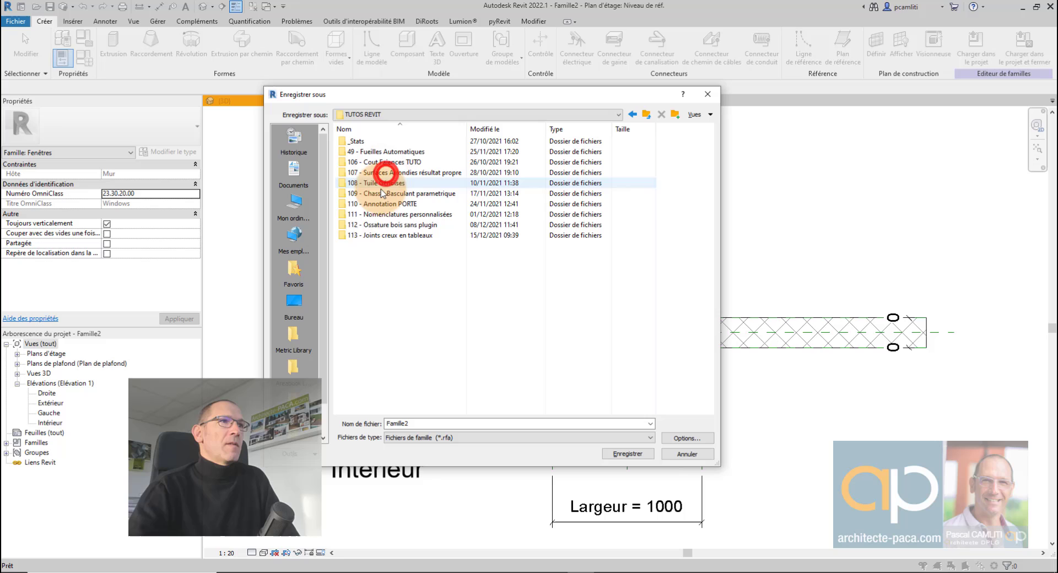
double_click(375, 235)
- Name the family file famille-joint-creux-tableau and save it
double_click(439, 425)
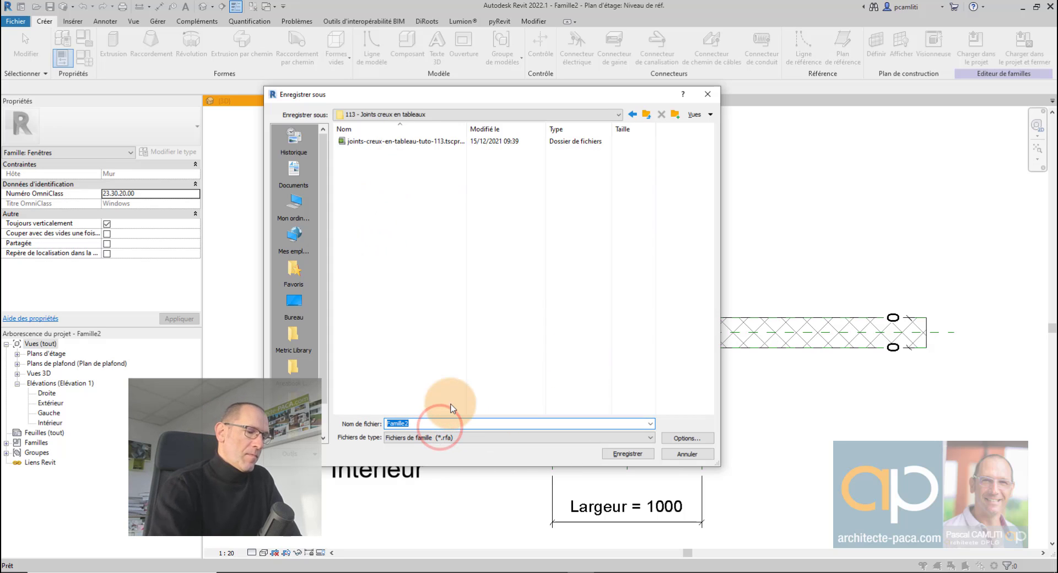
type("famille-")
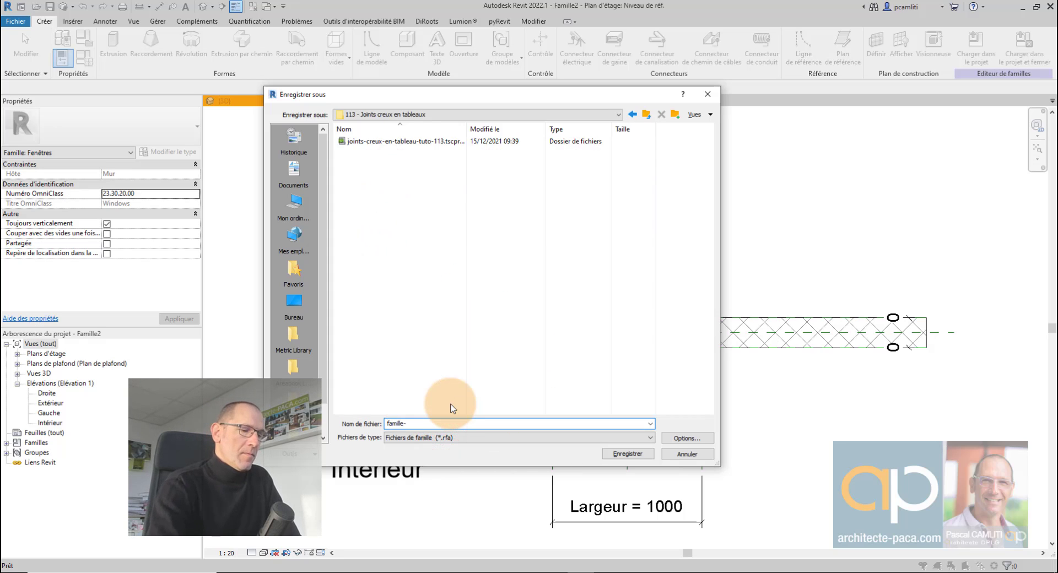
type("joint-")
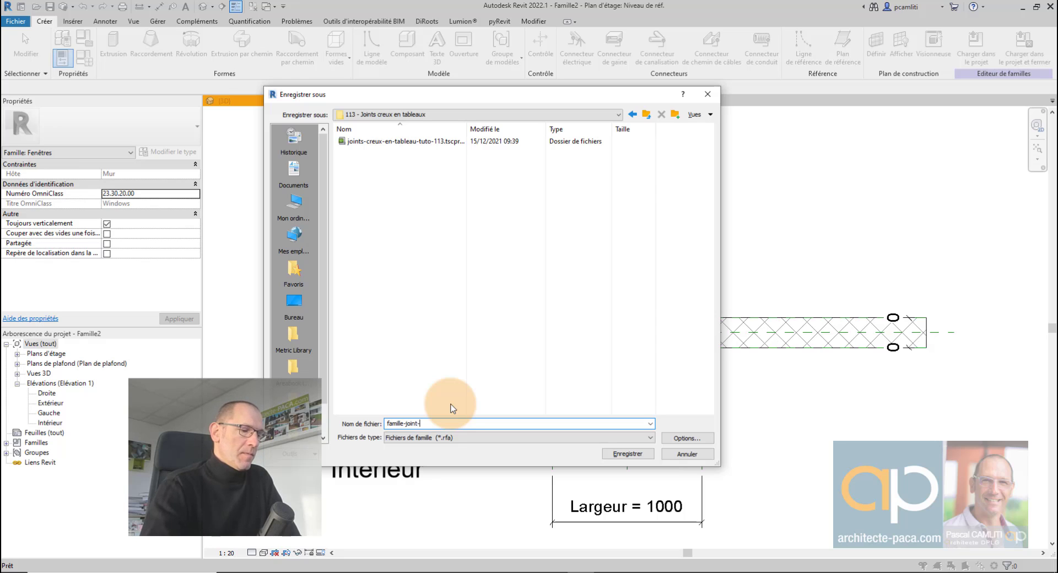
type("creu")
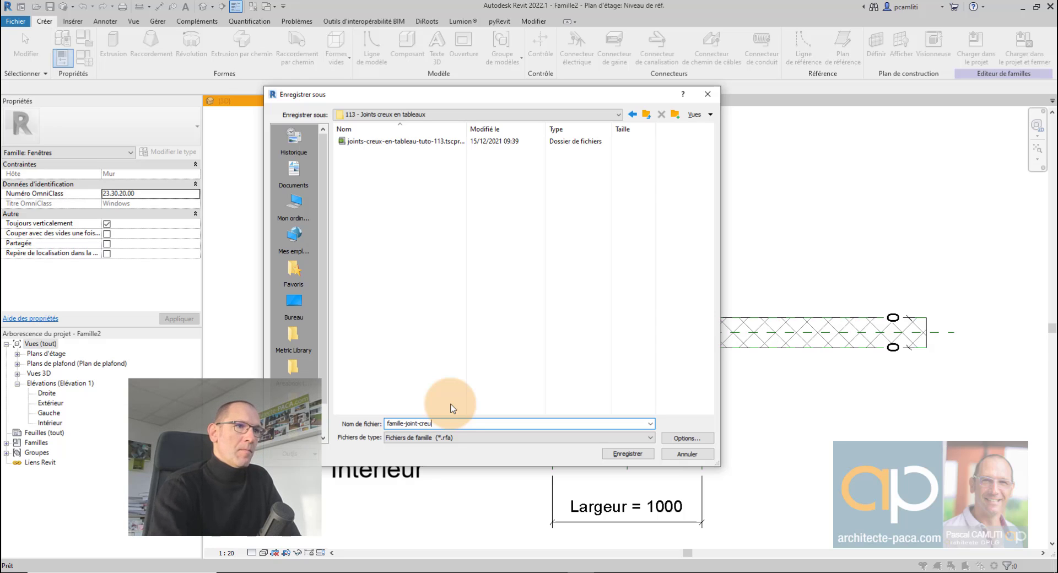
type("x-tableau")
left_click(703, 440)
key("Return")
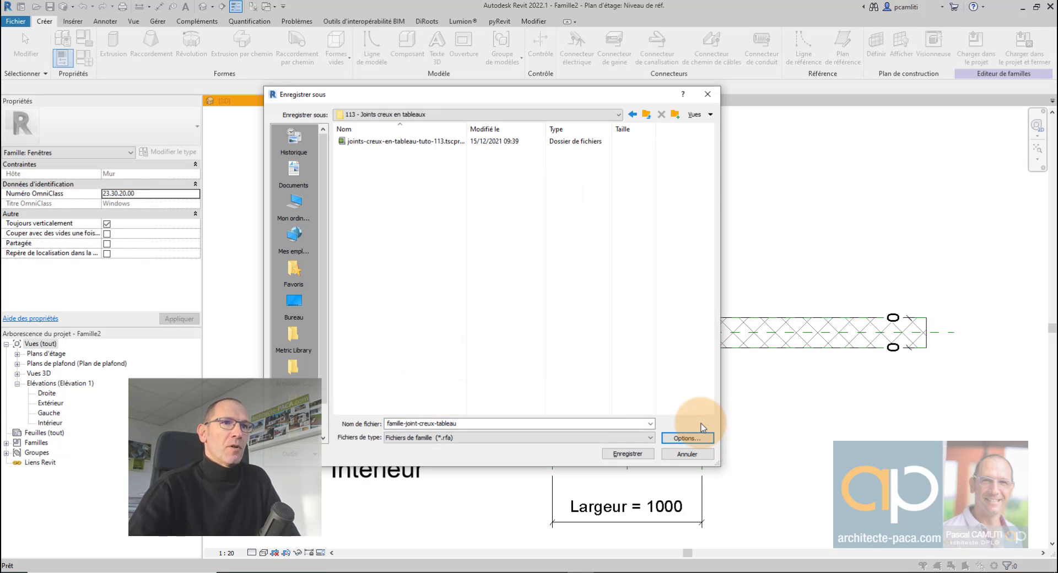
left_click(617, 453)
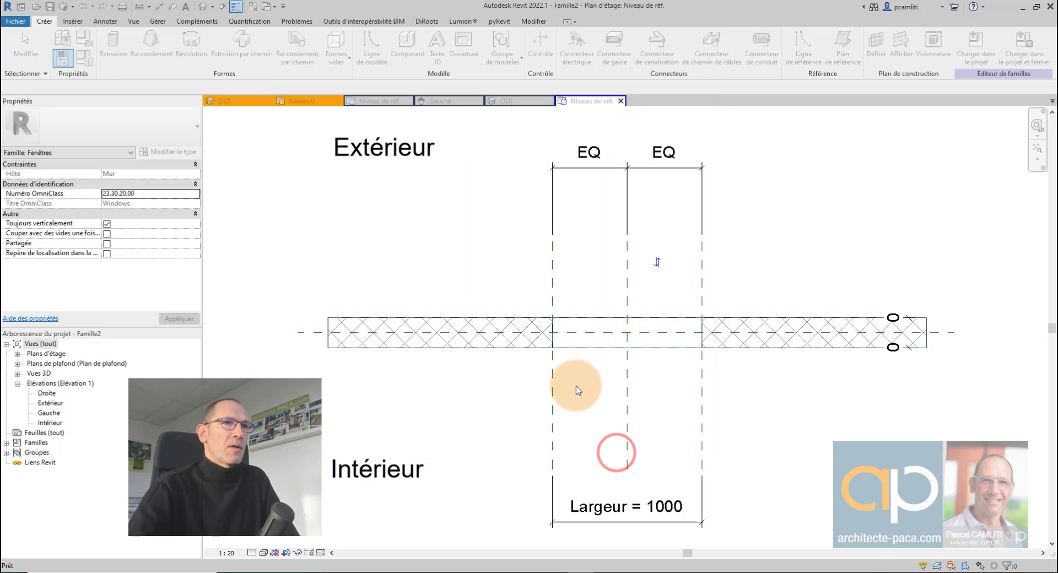
- Review the family's host wall and window opening in the 3D view and the Niveau de réf. plan
key("3")
key("d")
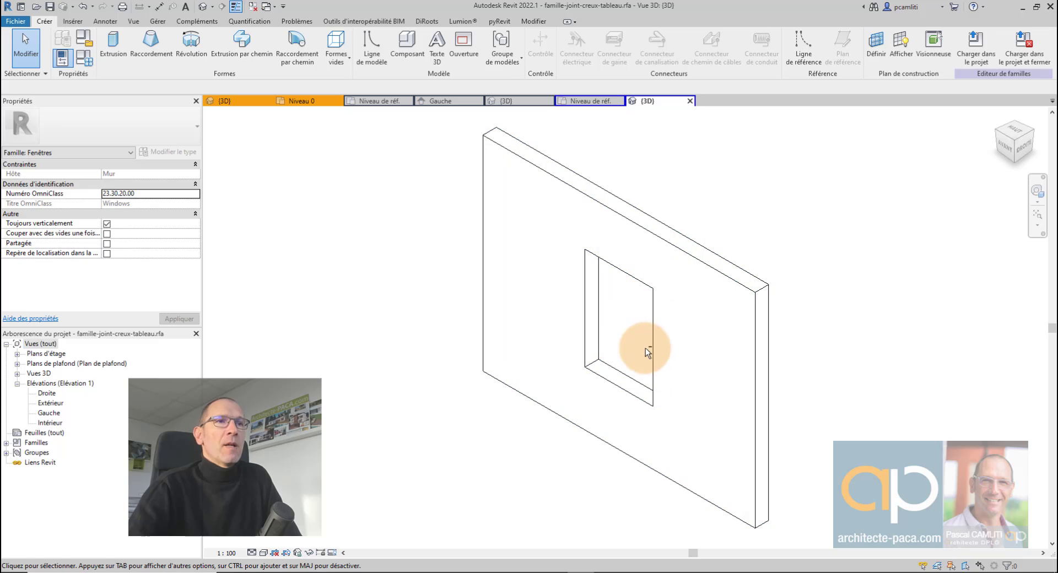
middle_click_drag(644, 348, 401, 327, "shift")
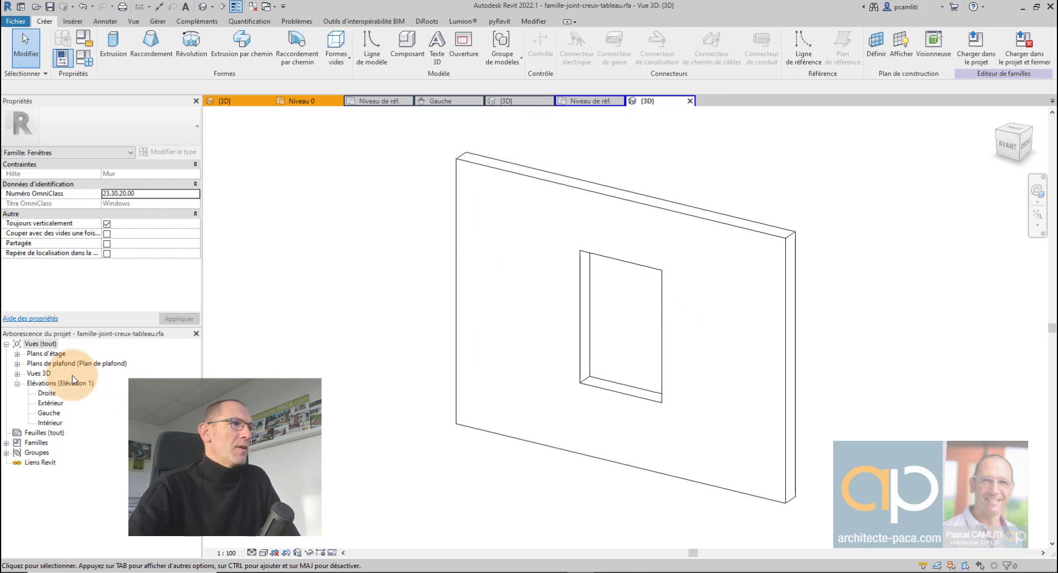
double_click(47, 354)
double_click(57, 363)
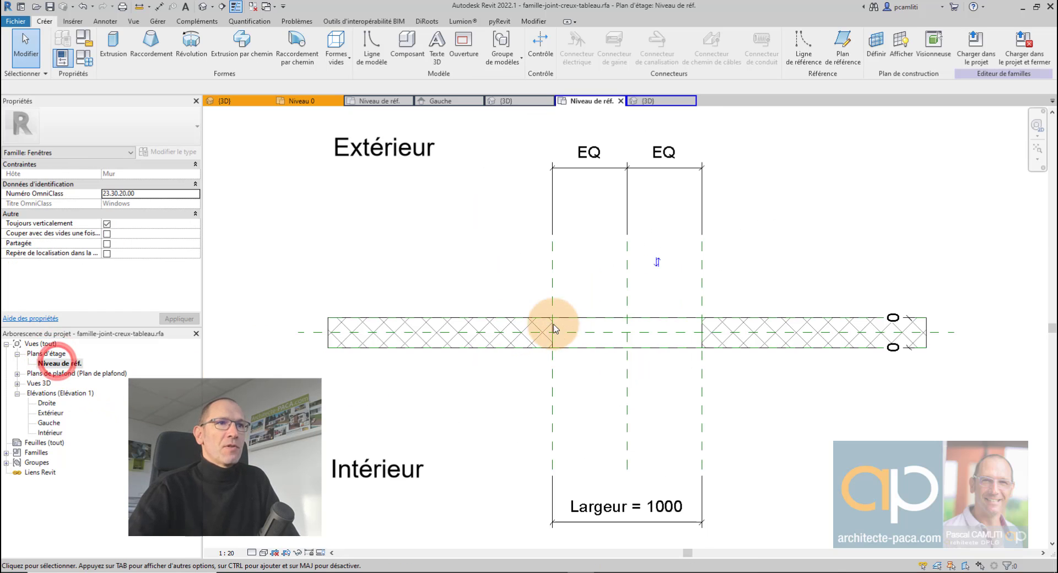
- Delete the opening cut from the host wall in the Extérieur elevation and check the wall in 3D
double_click(51, 413)
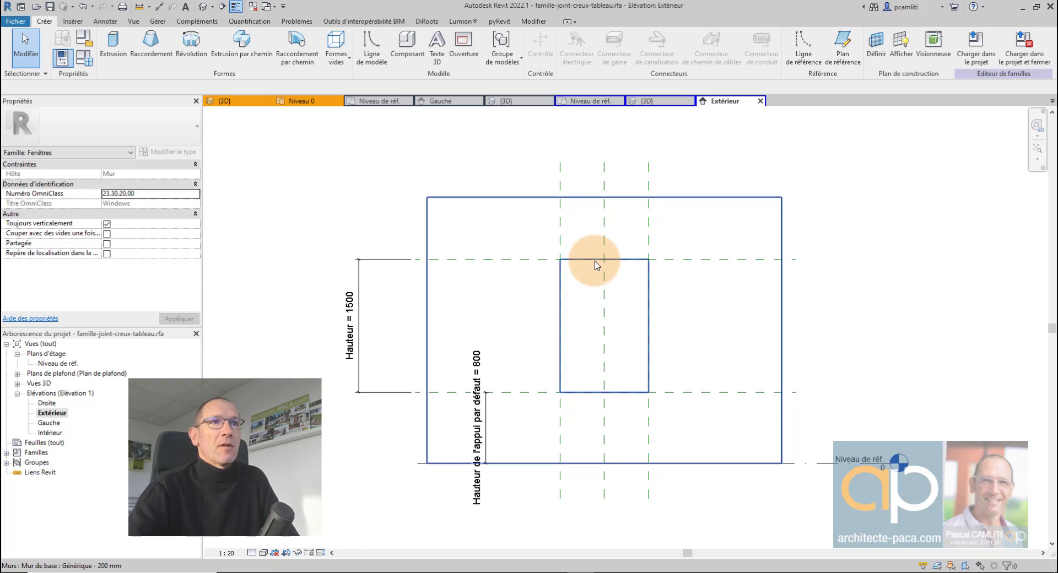
left_click(596, 263)
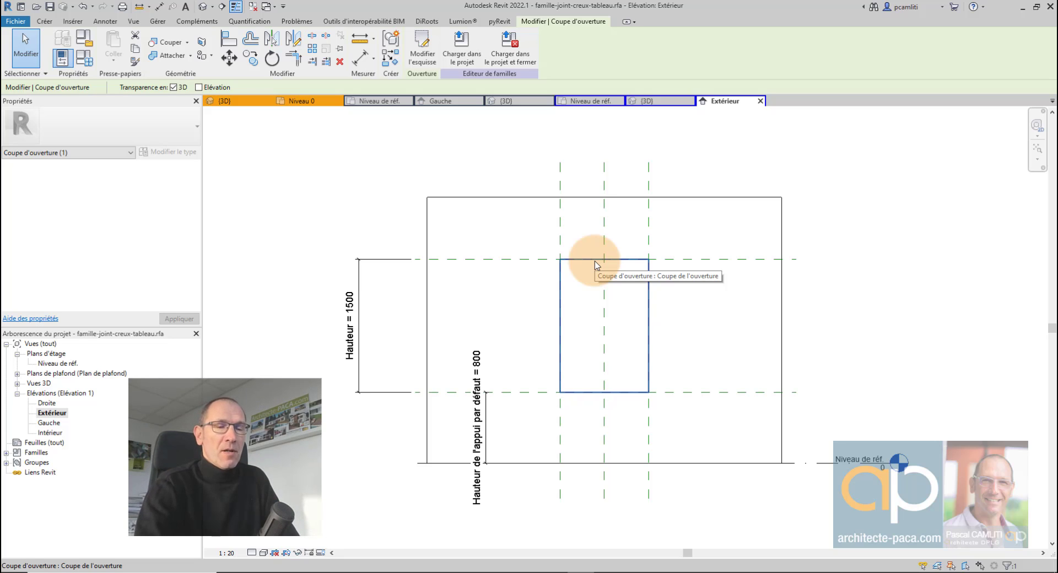
key("Escape")
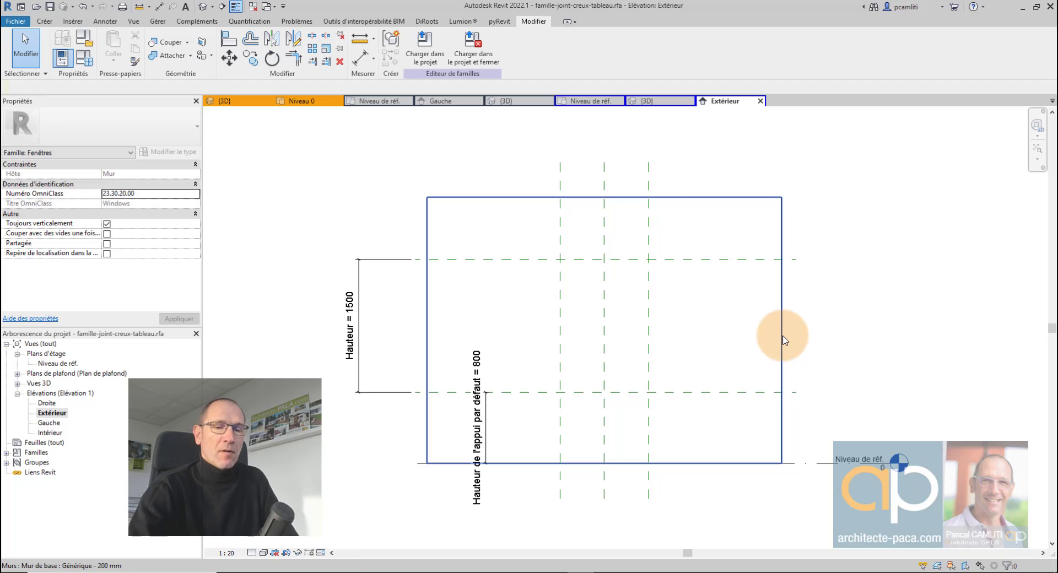
left_click(649, 101)
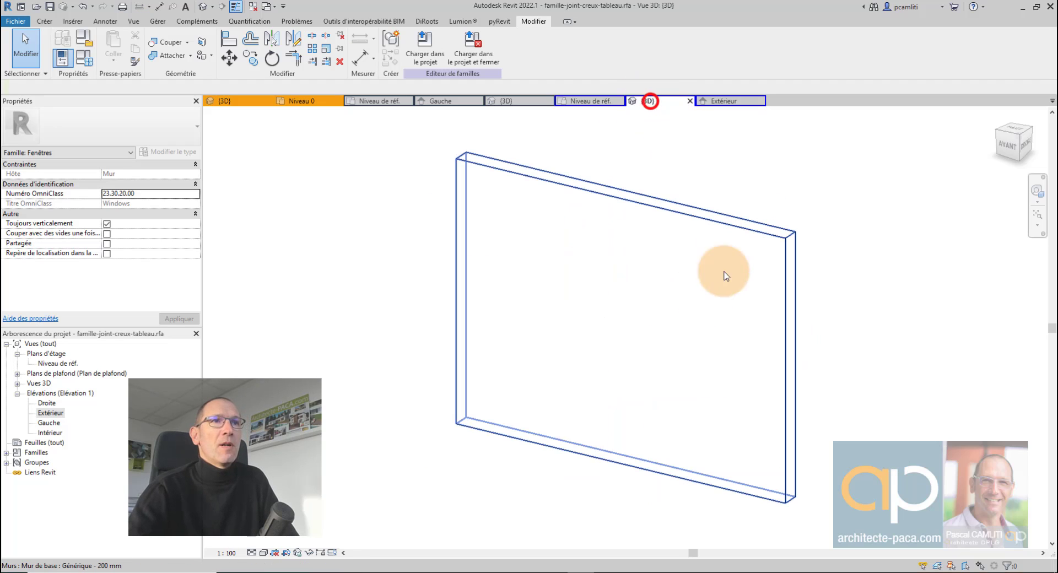
- Draw a horizontal reference plane in the Extérieur elevation, about 356 mm above the Appui plane and crossing the window's width planes
left_click(741, 102)
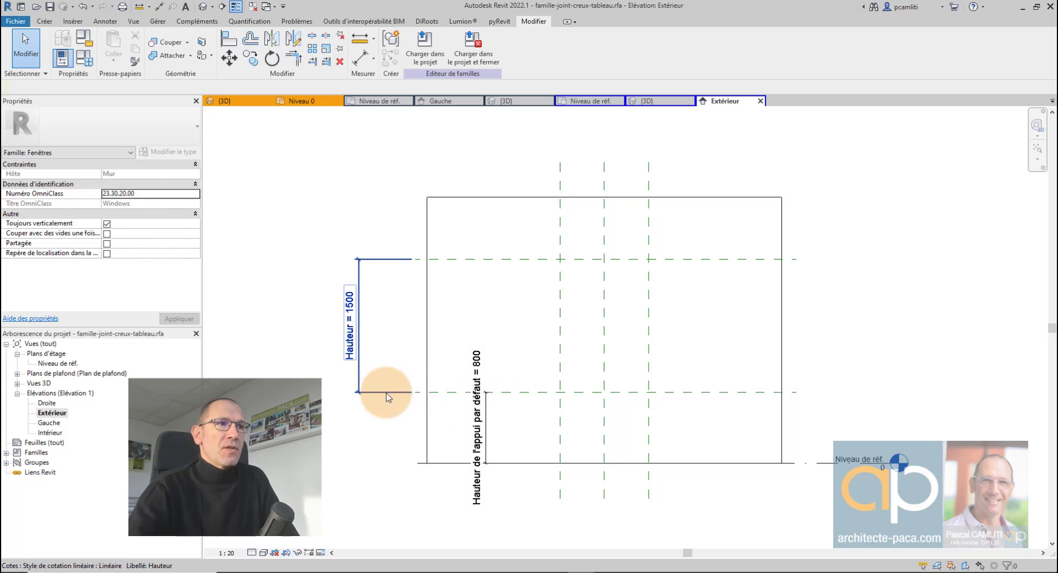
left_click(536, 392)
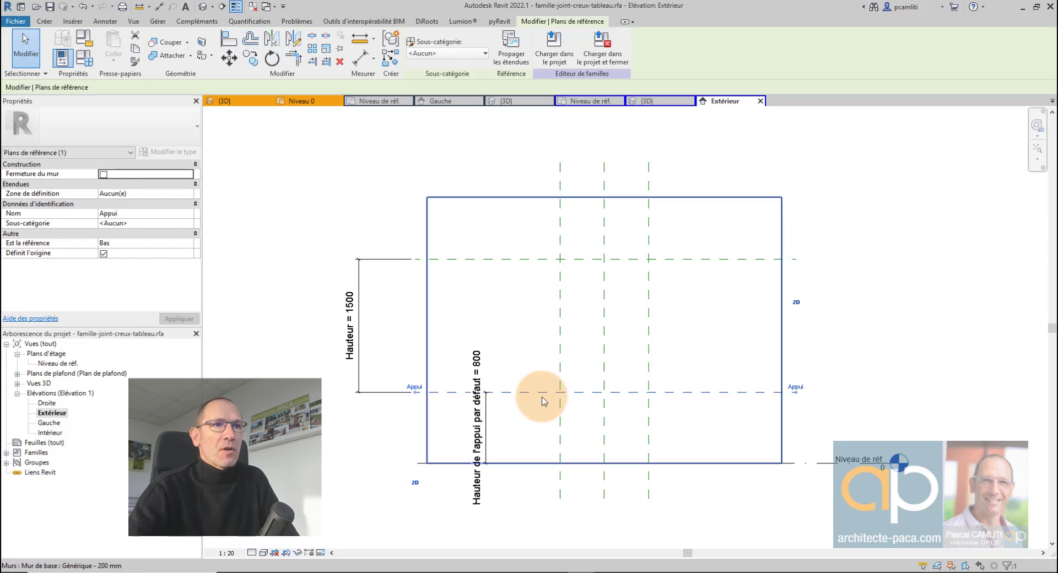
left_click(833, 374)
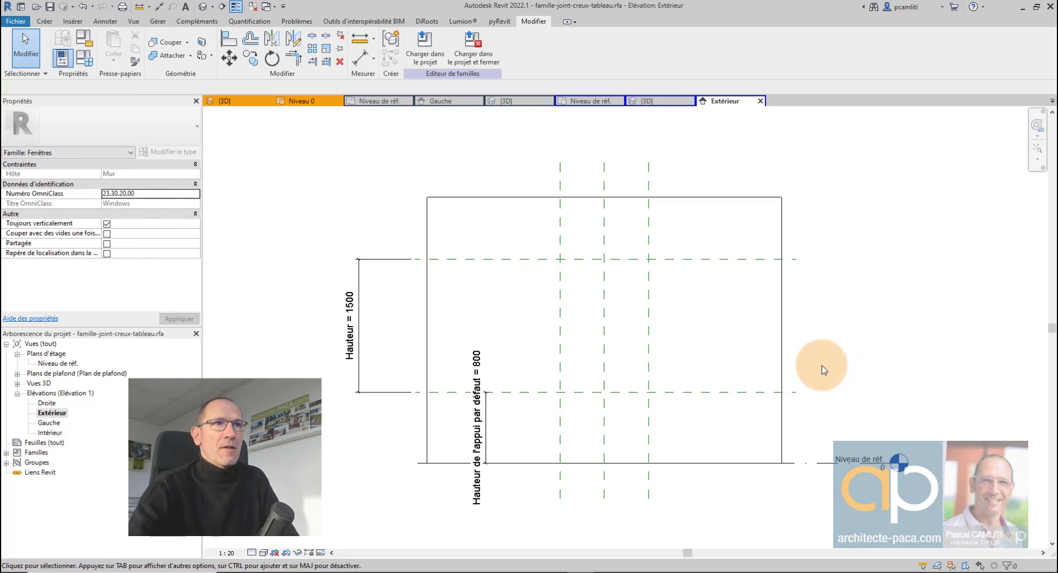
left_click(46, 22)
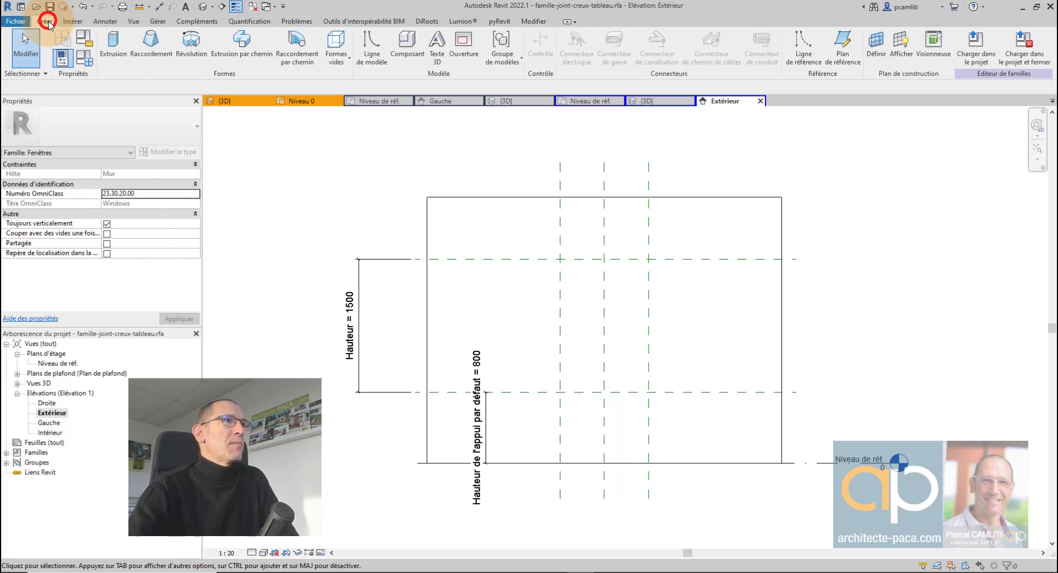
left_click(844, 52)
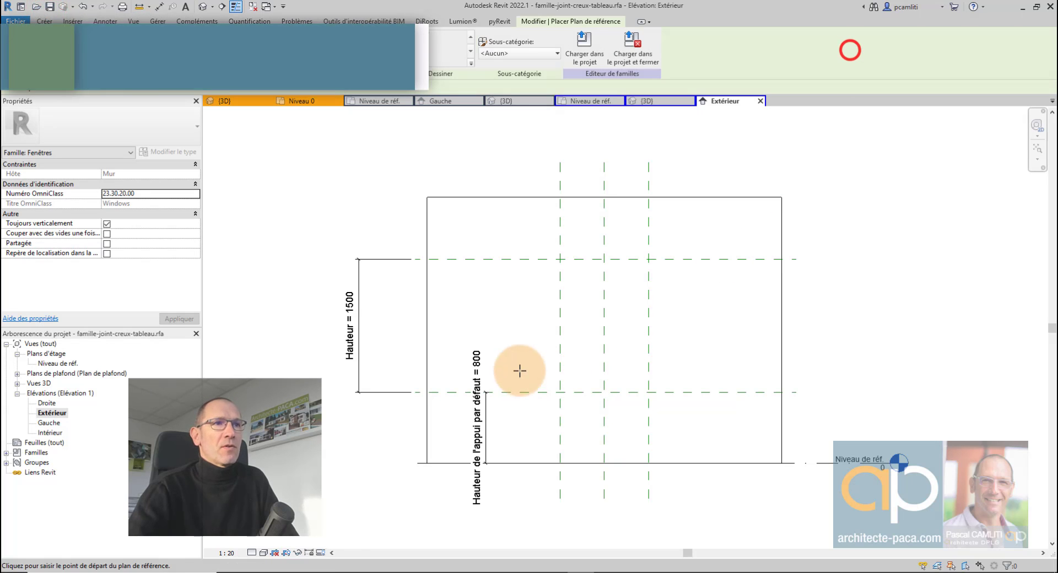
left_click(519, 361)
left_click(728, 361)
key("Escape")
key("Escape")
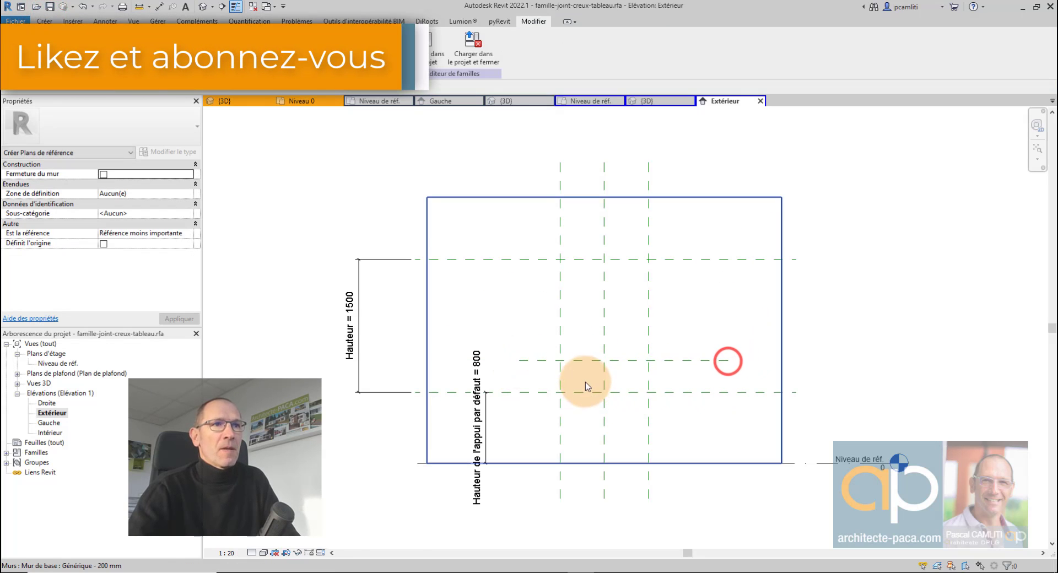
- Name the new horizontal reference plane above the Appui plane support joint
scroll(577, 342, "up", 4)
left_click(579, 334)
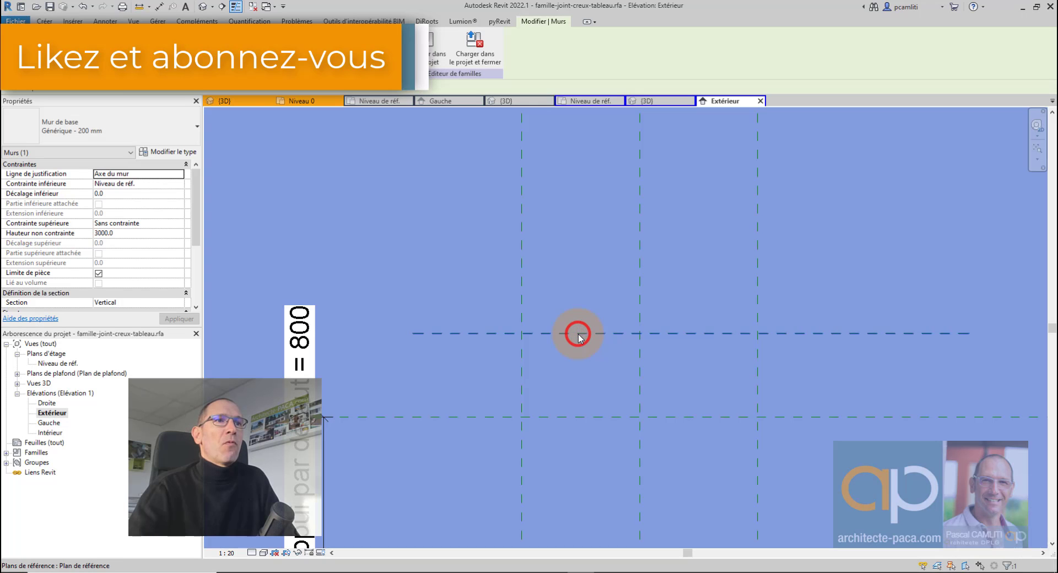
left_click(460, 342)
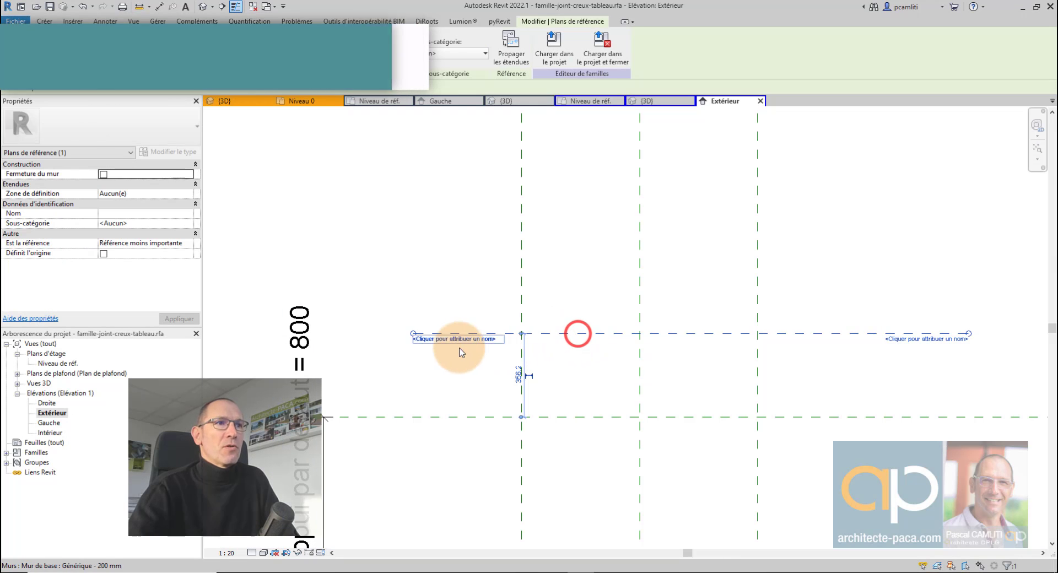
left_click(461, 344)
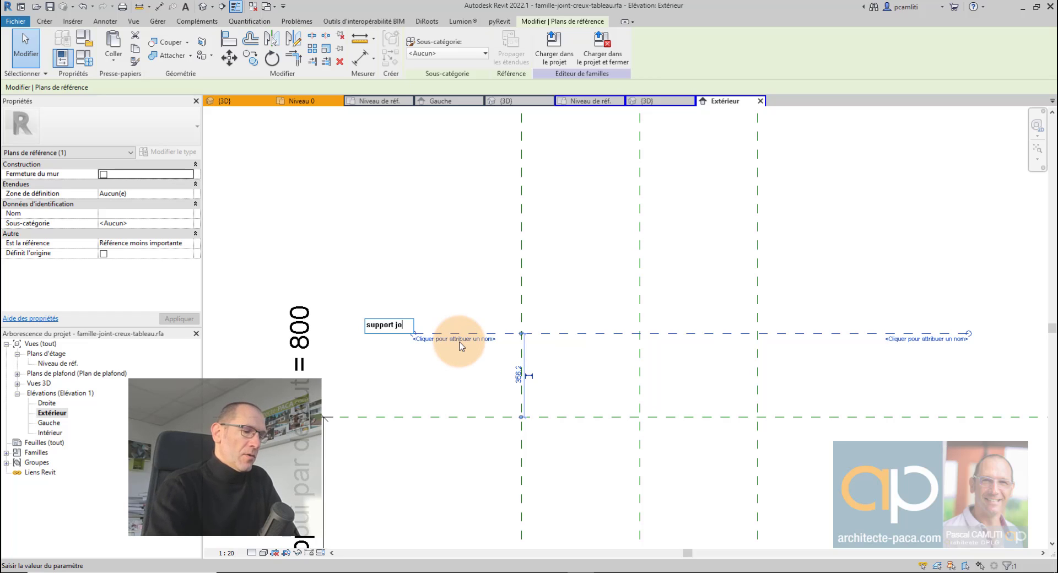
left_click(422, 287)
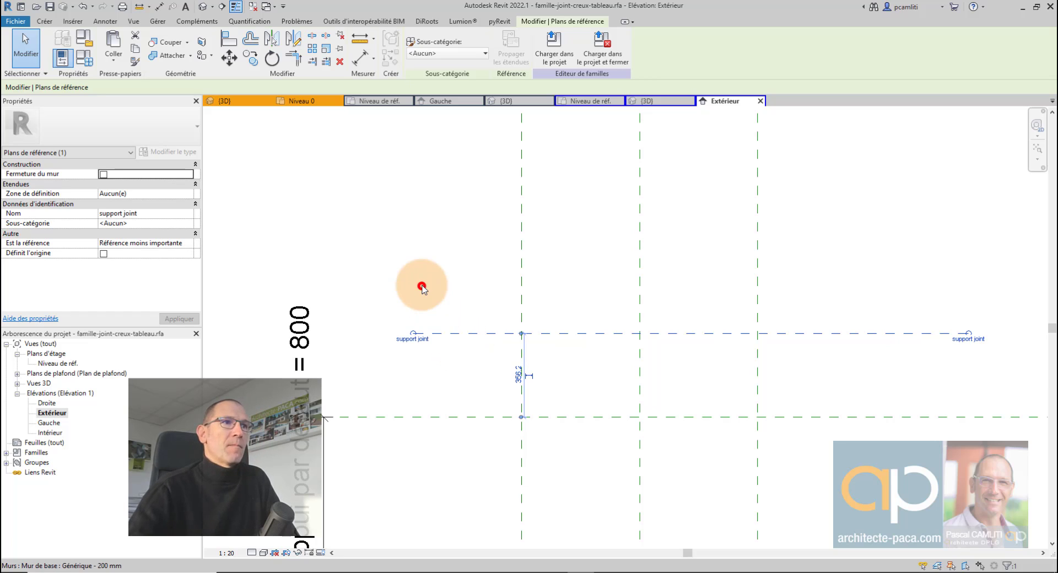
left_click(421, 288)
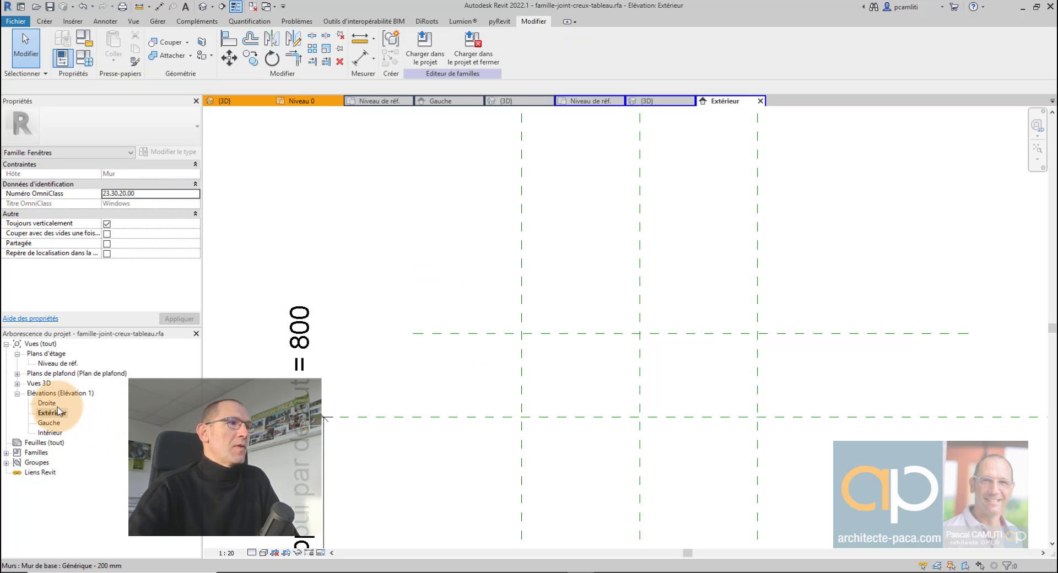
- Set the work plane to Plan de référence : support joint in the Niveau de réf. floor plan
double_click(55, 363)
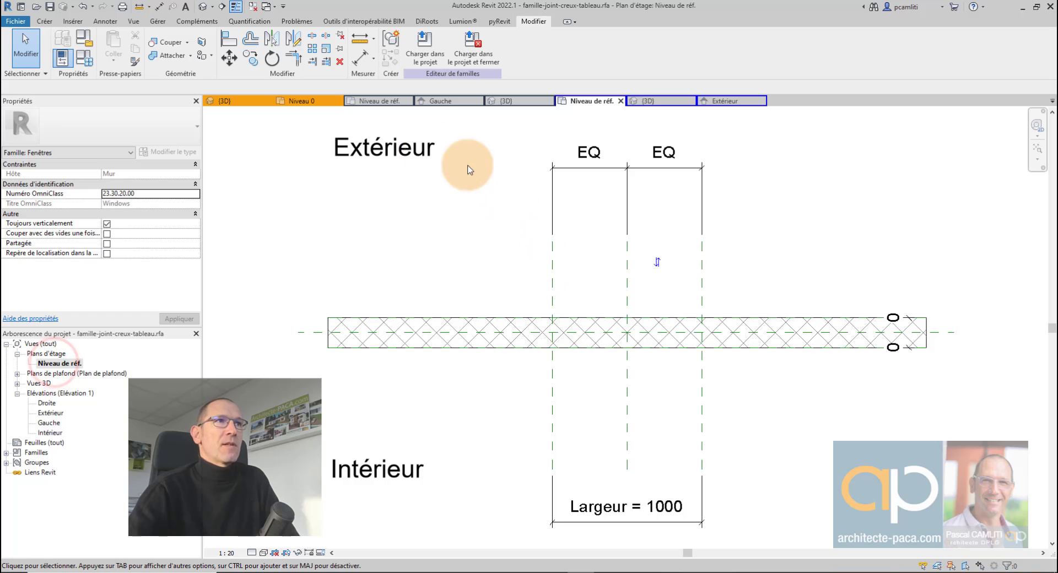
left_click(47, 22)
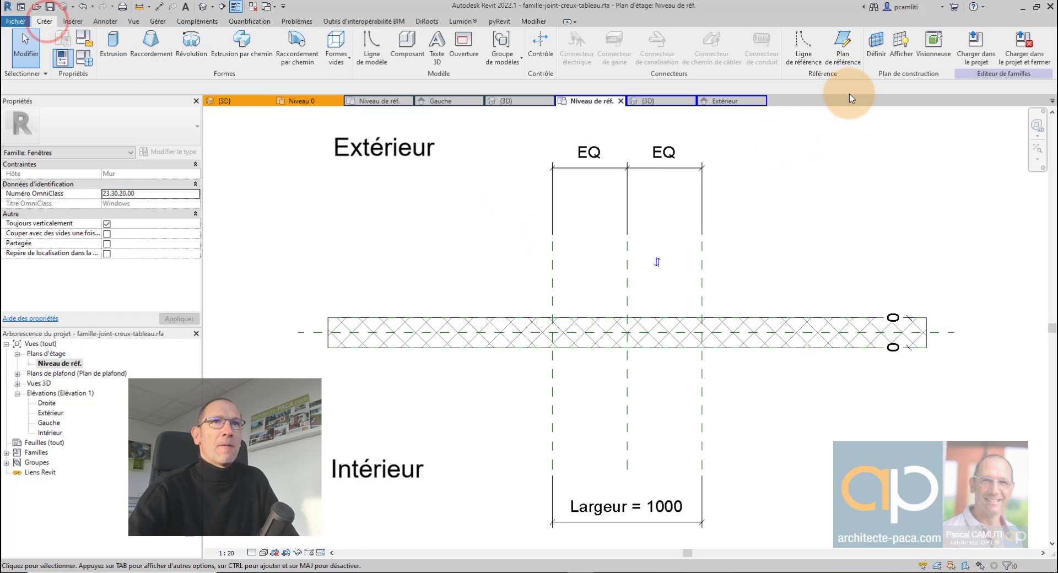
left_click(876, 52)
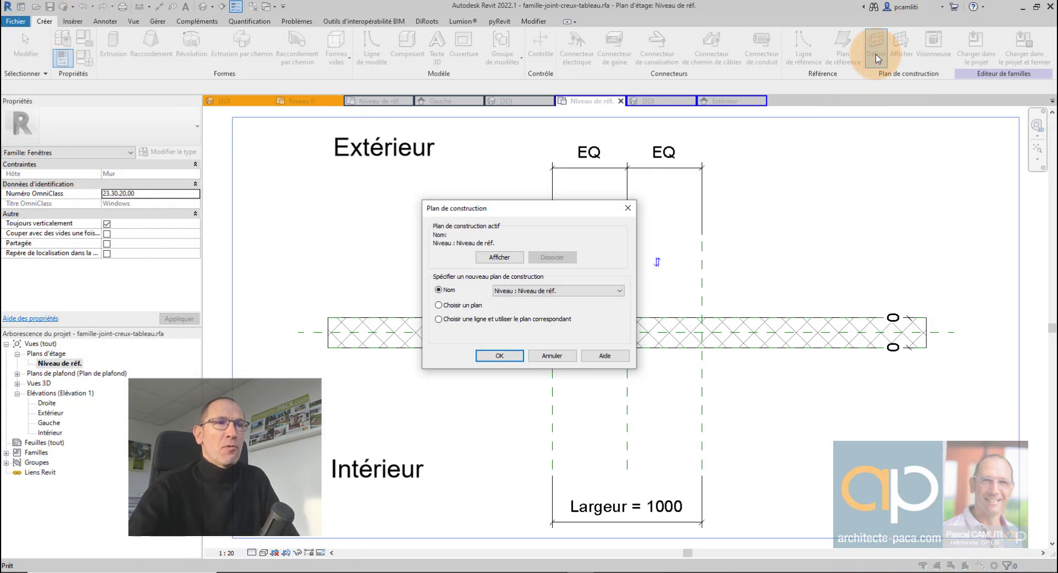
left_click(526, 291)
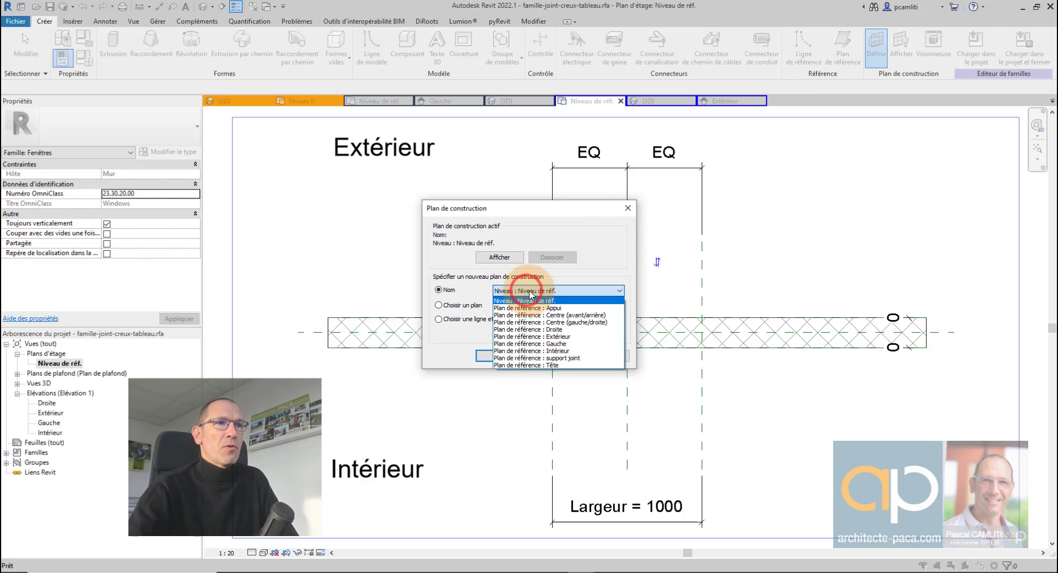
left_click(551, 358)
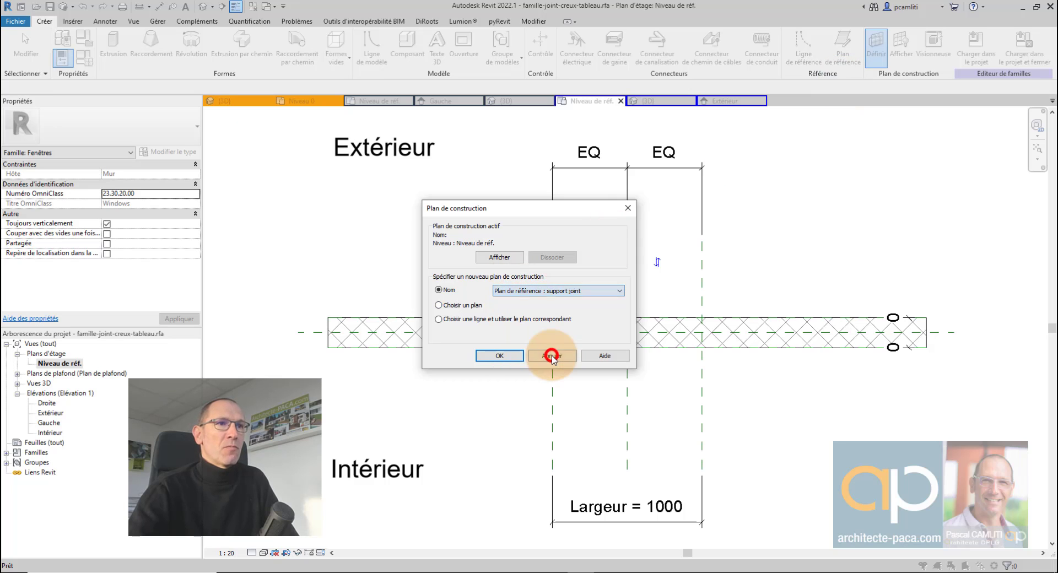
left_click(511, 357)
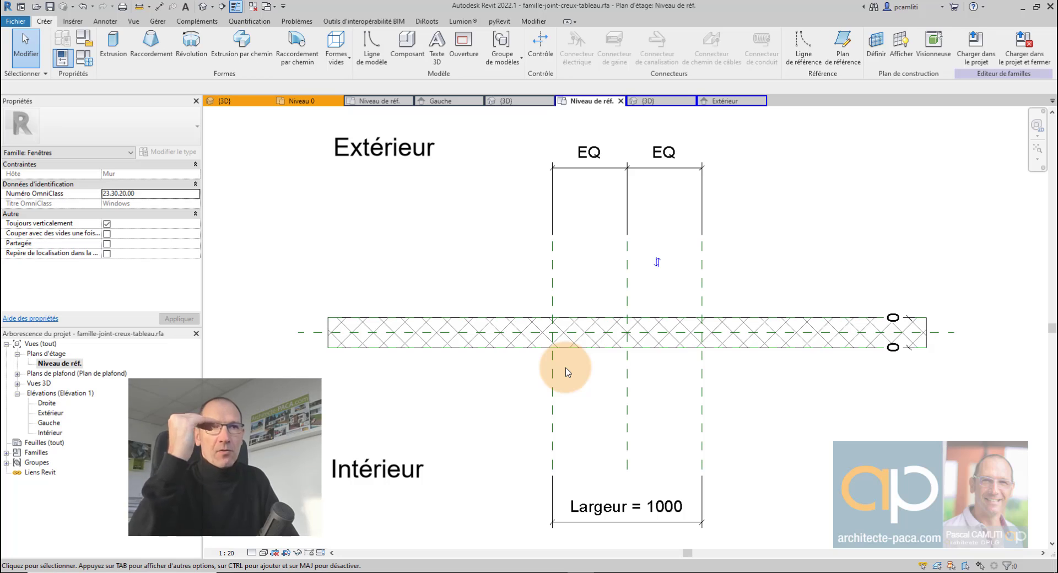
left_click(347, 61)
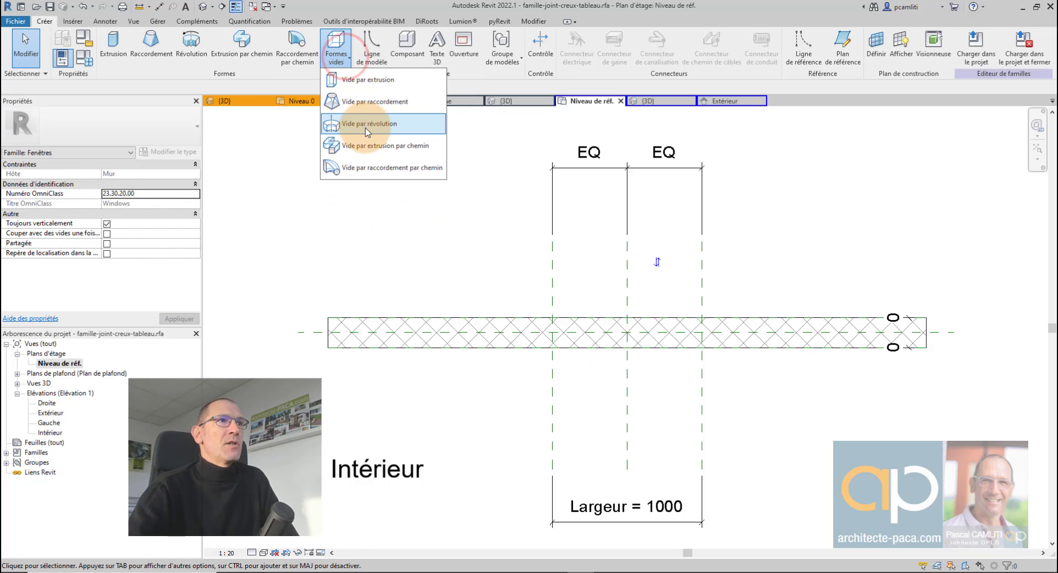
left_click(370, 147)
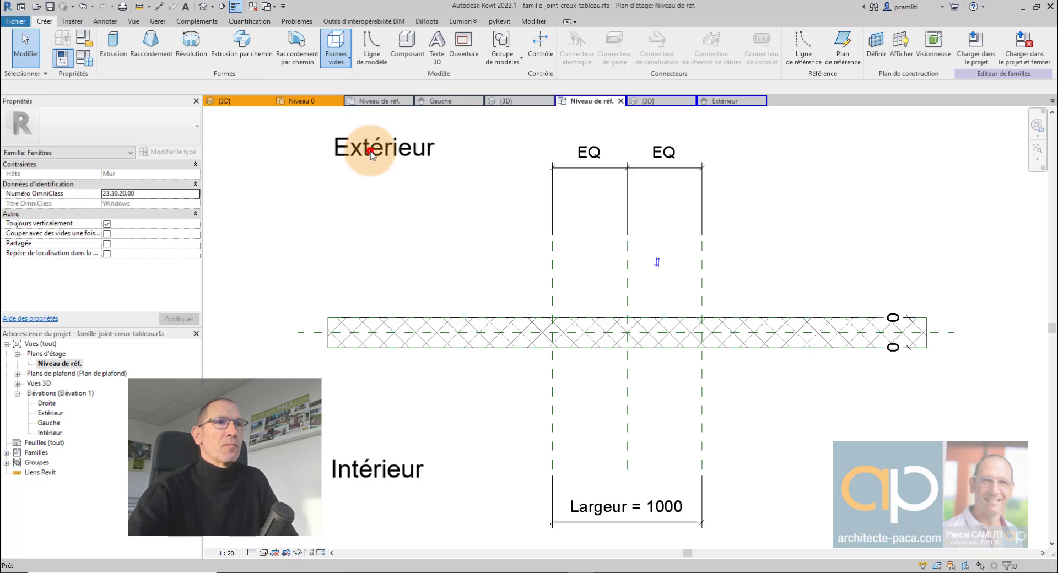
scroll(556, 331, "up", 3)
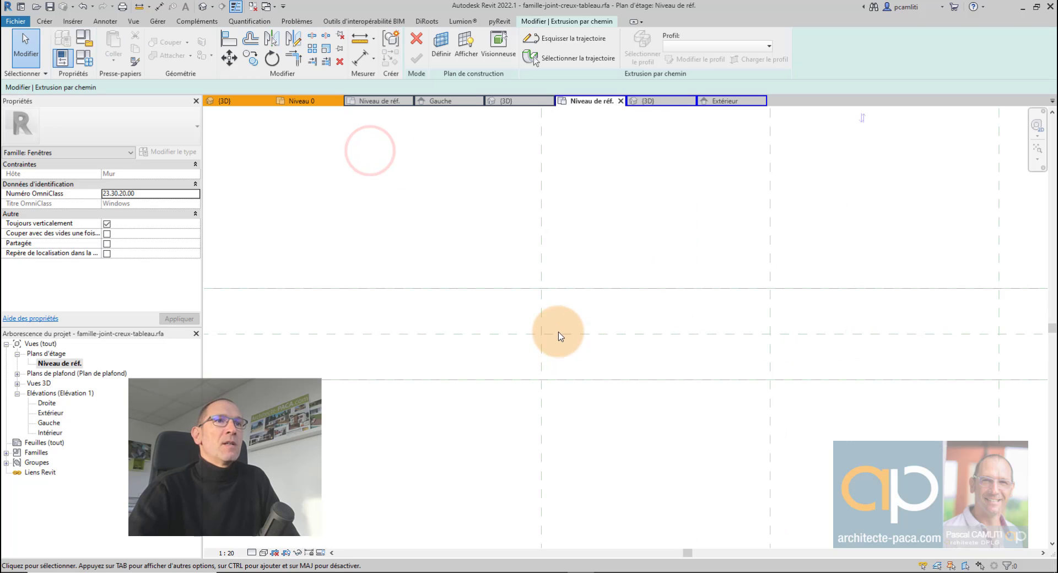
left_click(547, 44)
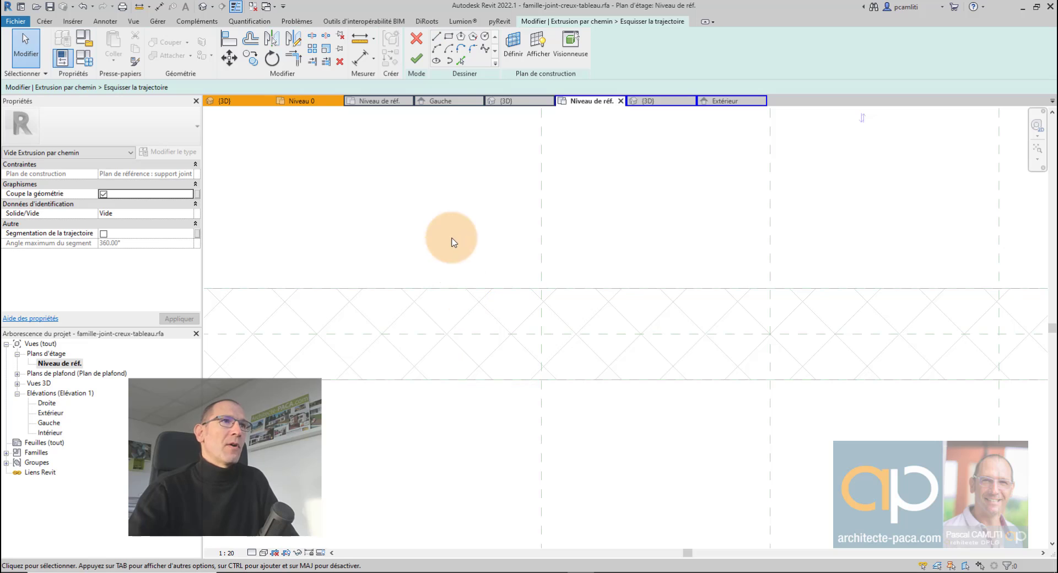
left_click(417, 39)
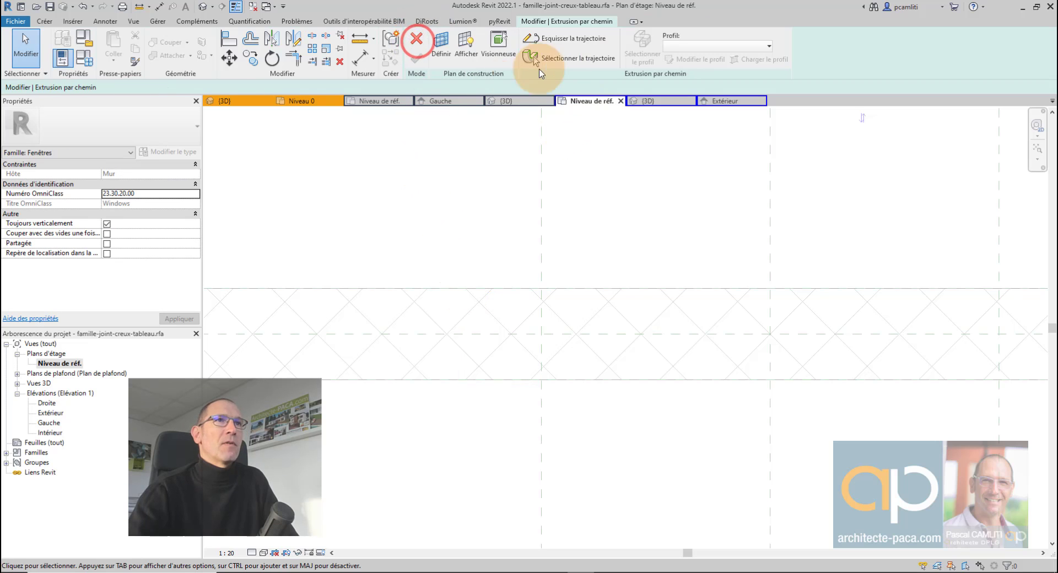
left_click(417, 38)
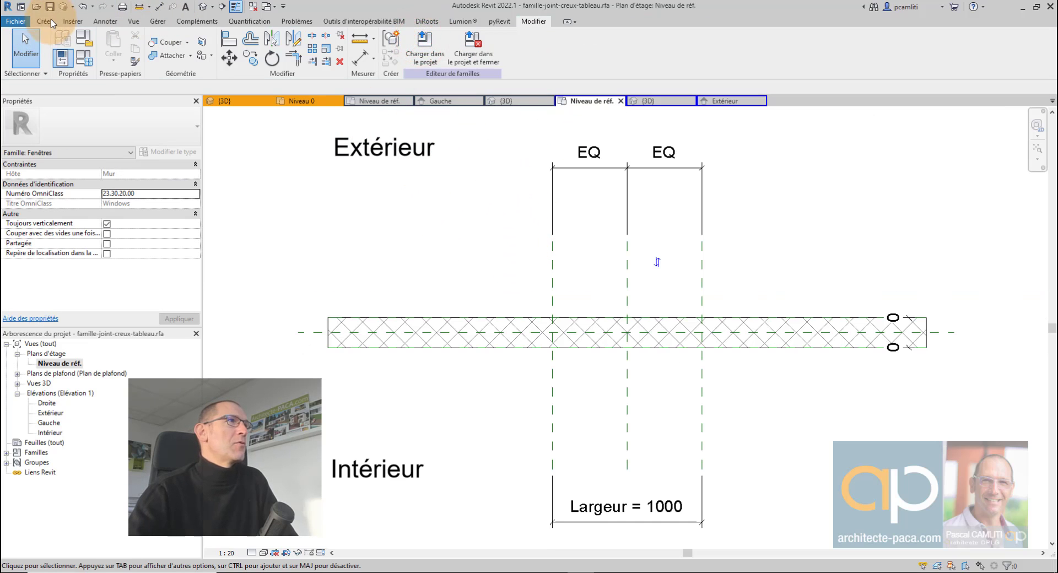
- Draw a reference plane crossing the wall in plan, about 222 mm to the left of the window's left width plane
left_click(45, 22)
left_click(843, 51)
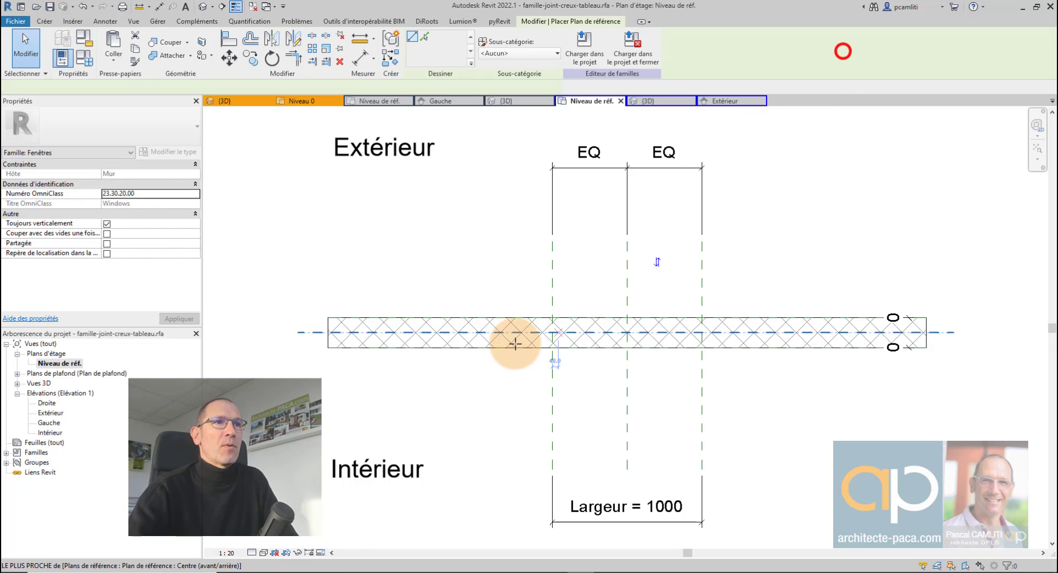
left_click(519, 281)
left_click(519, 381)
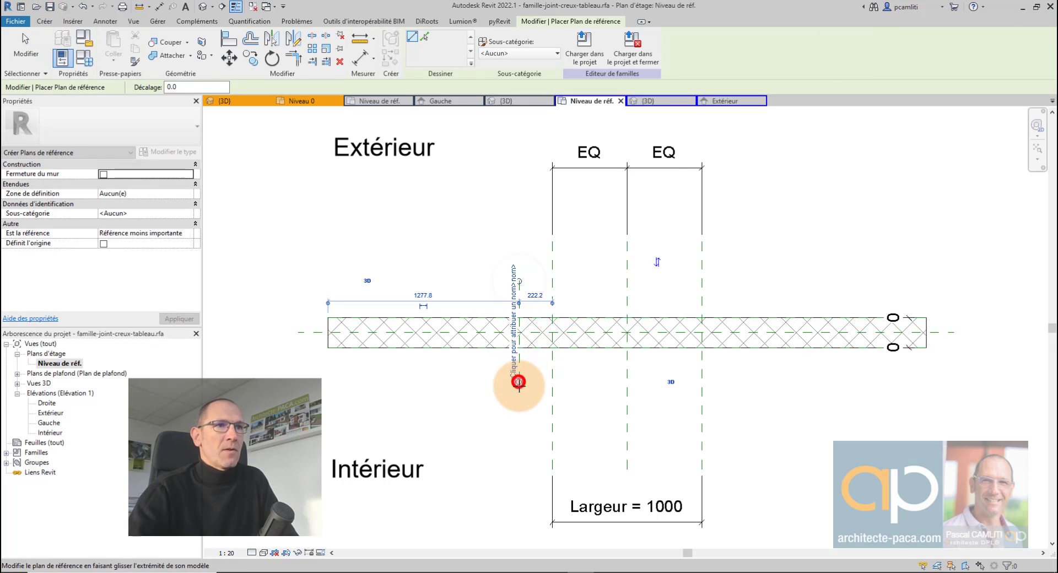
- Draw a short reference plane parallel to the wall, about 68 mm inside its exterior face and crossing the left width plane
scroll(632, 365, "up", 6)
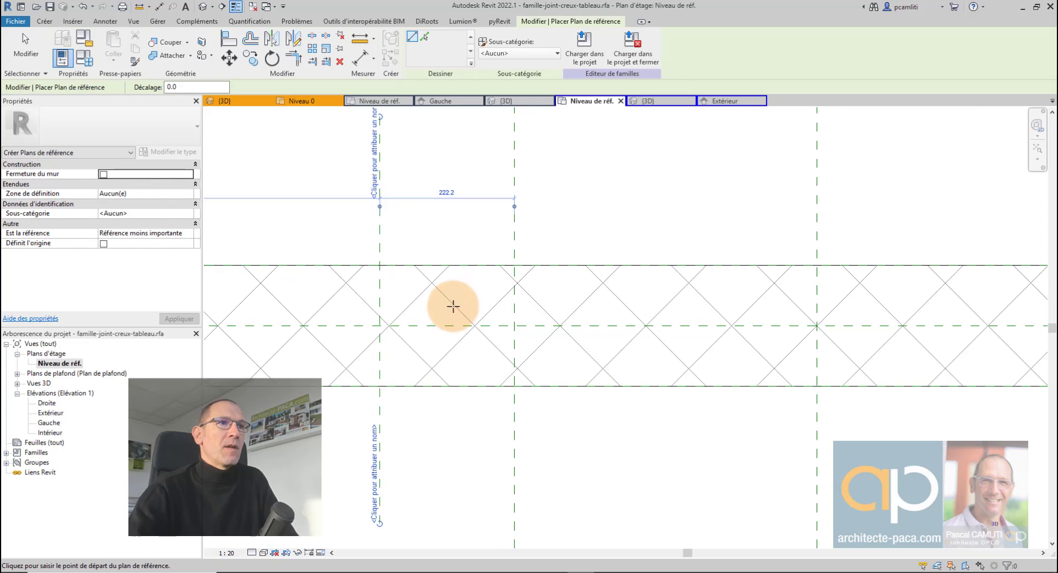
left_click(451, 307)
left_click(606, 307)
key("Escape")
key("Escape")
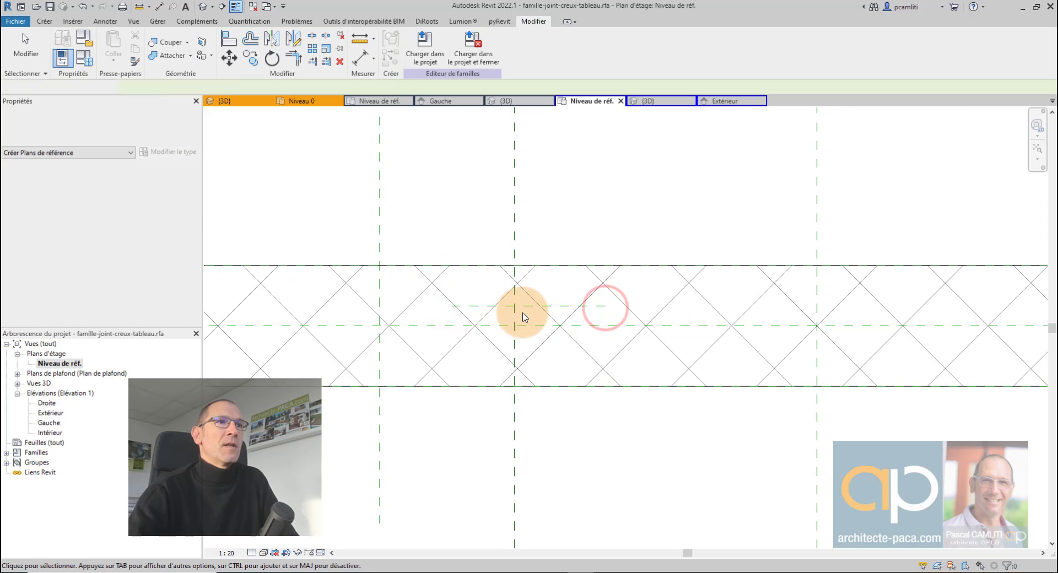
- Name the short reference plane inside the wall thickness profondeur tableau
left_click(539, 306)
left_click(541, 312)
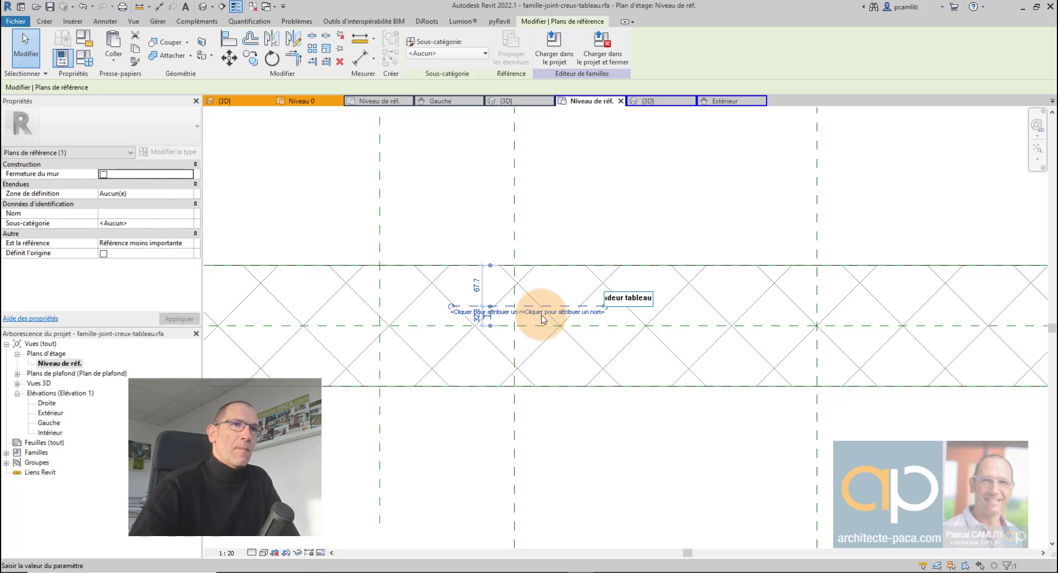
left_click(668, 205)
left_click(359, 229)
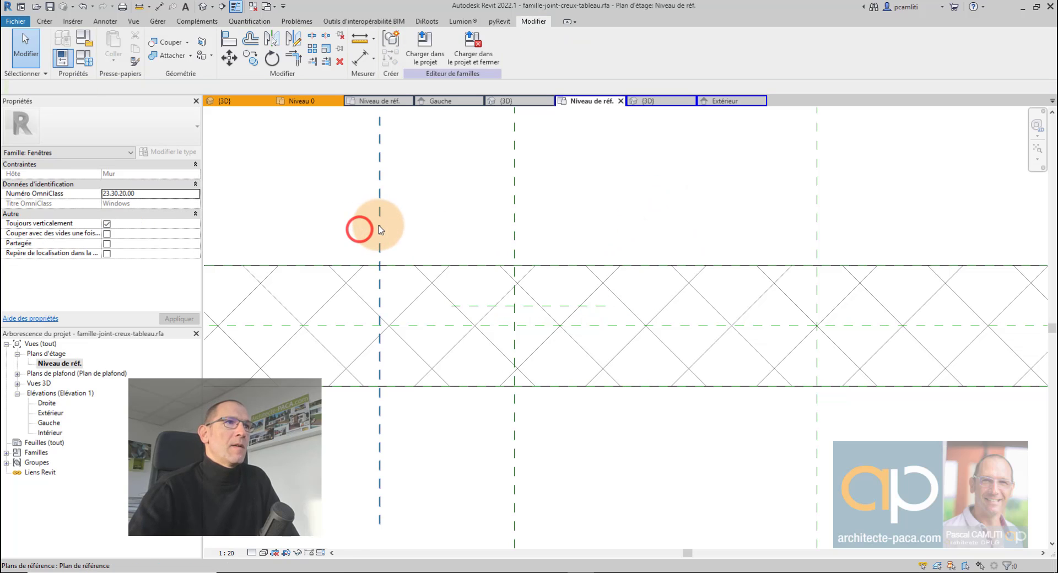
- Name the reference plane drawn to the left of the window's left width plane exterieur tableau
left_click(379, 226)
left_click(379, 453)
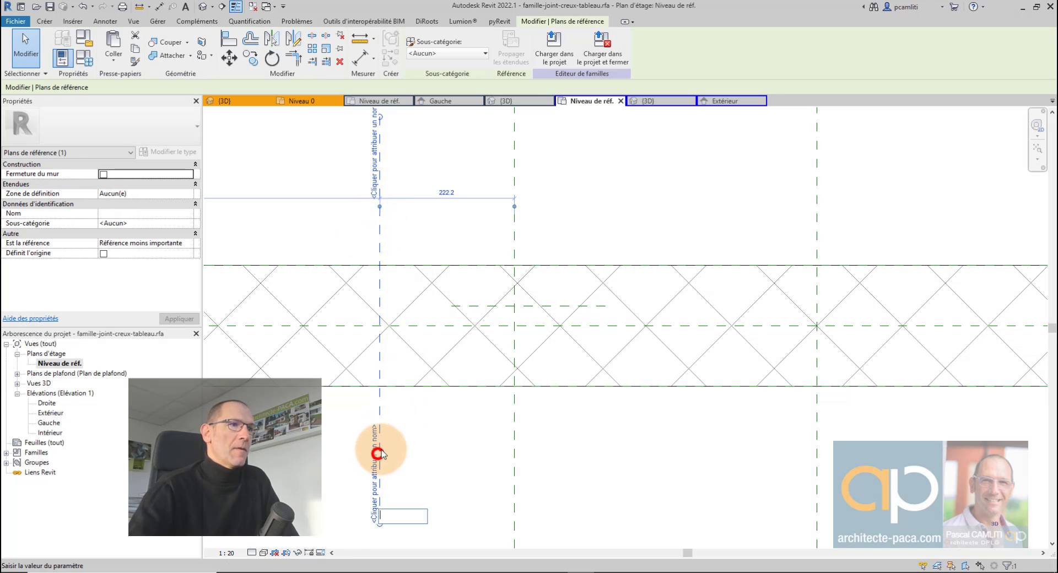
type("extr")
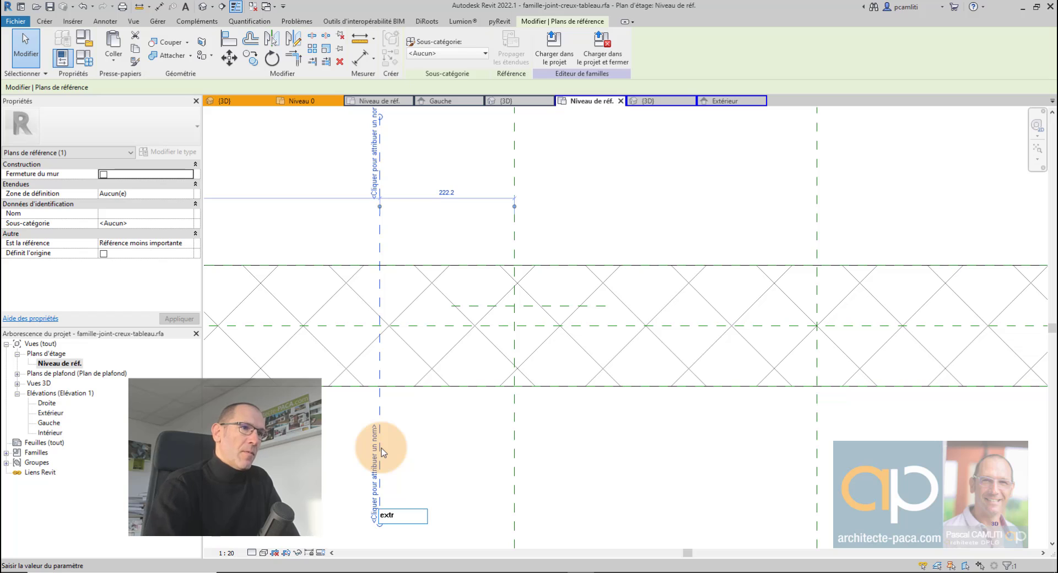
key("BackSpace")
type("erieu")
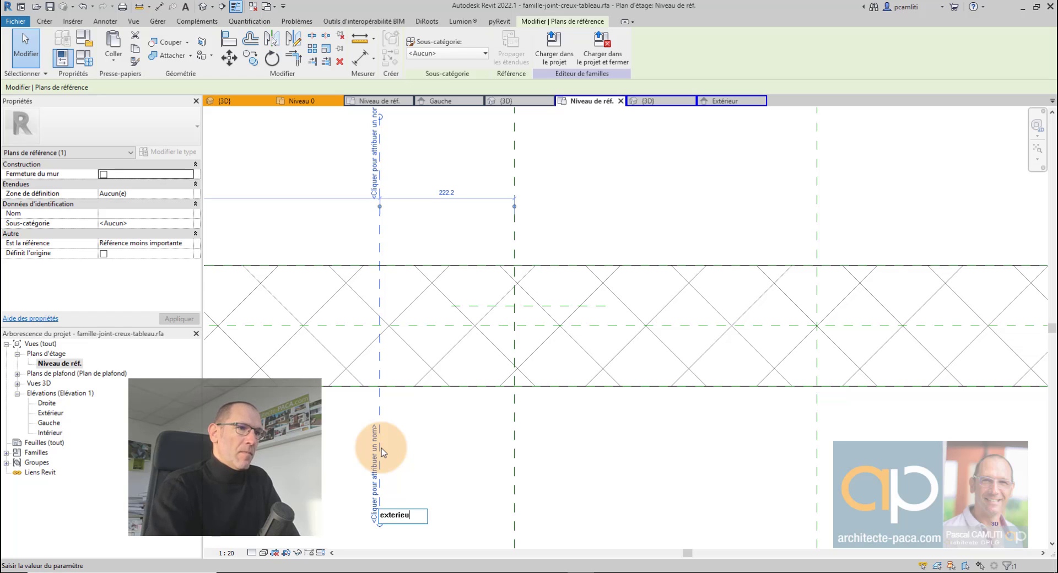
type("r tableau")
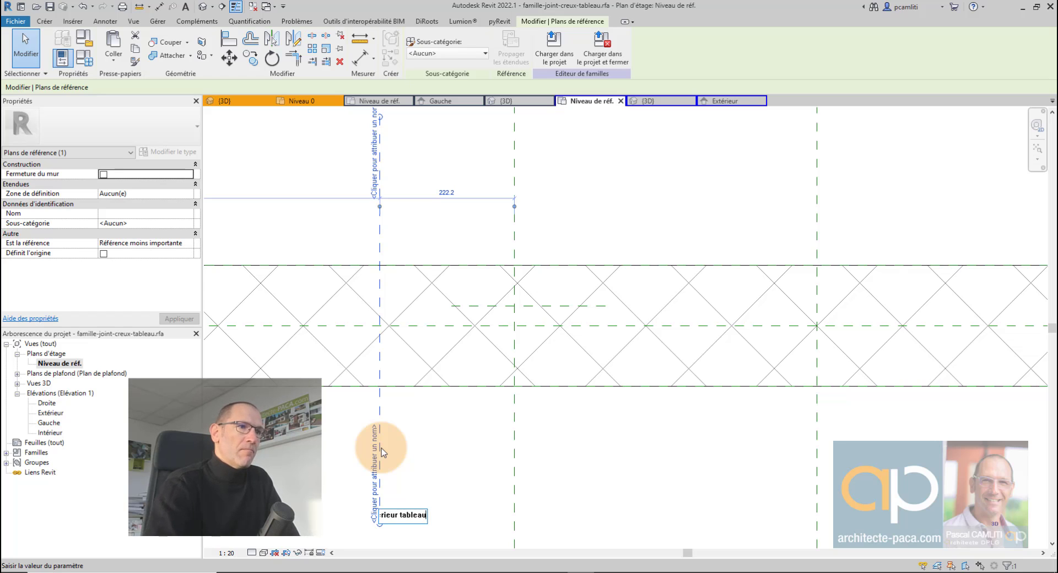
key("Return")
left_click(699, 185)
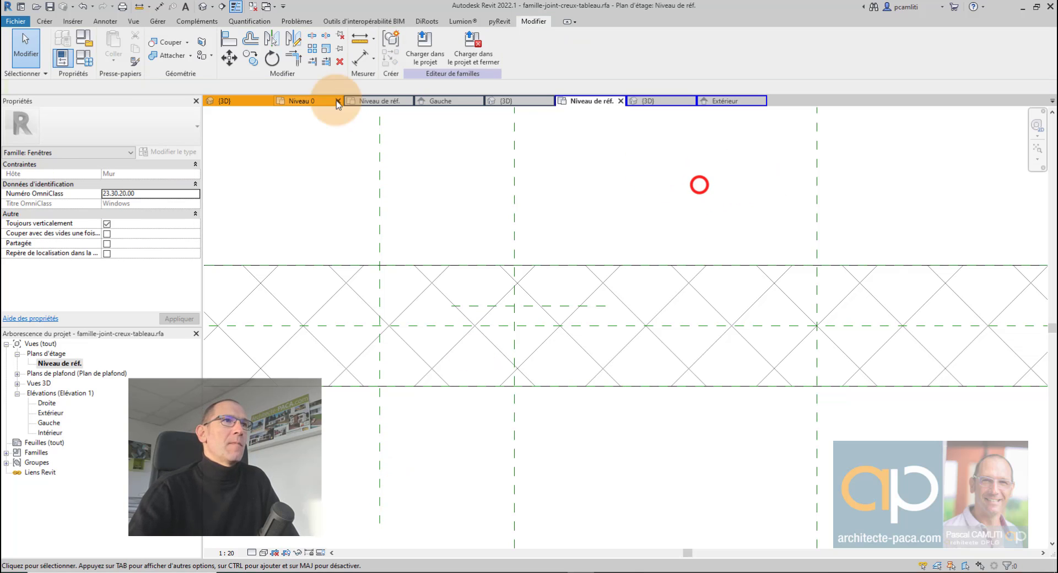
- Add an aligned dimension between the window's left width plane and the exterieur tableau reference plane
left_click(362, 58)
left_click(515, 235)
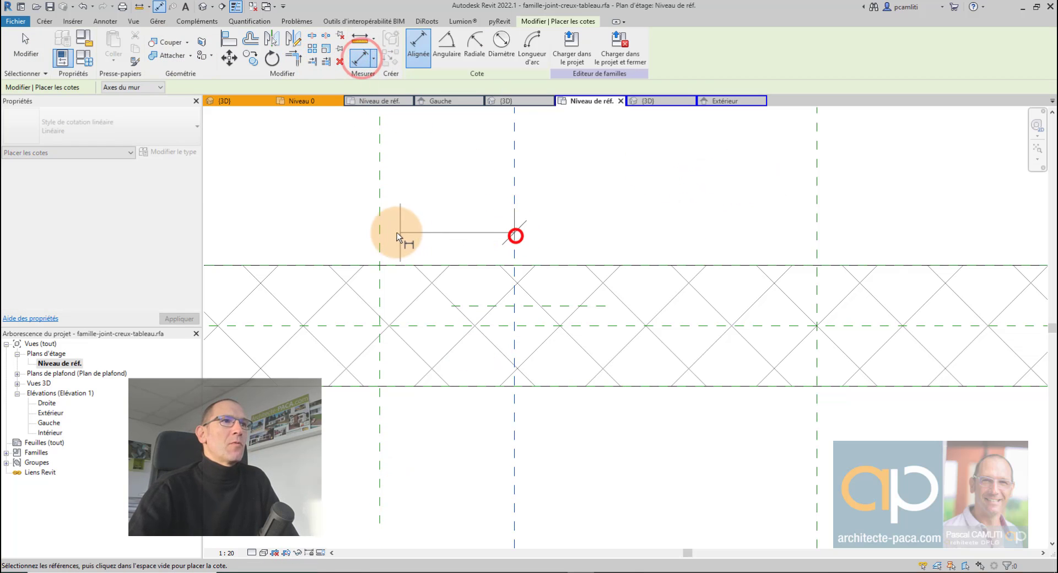
left_click(382, 224)
scroll(425, 215, "down", 2)
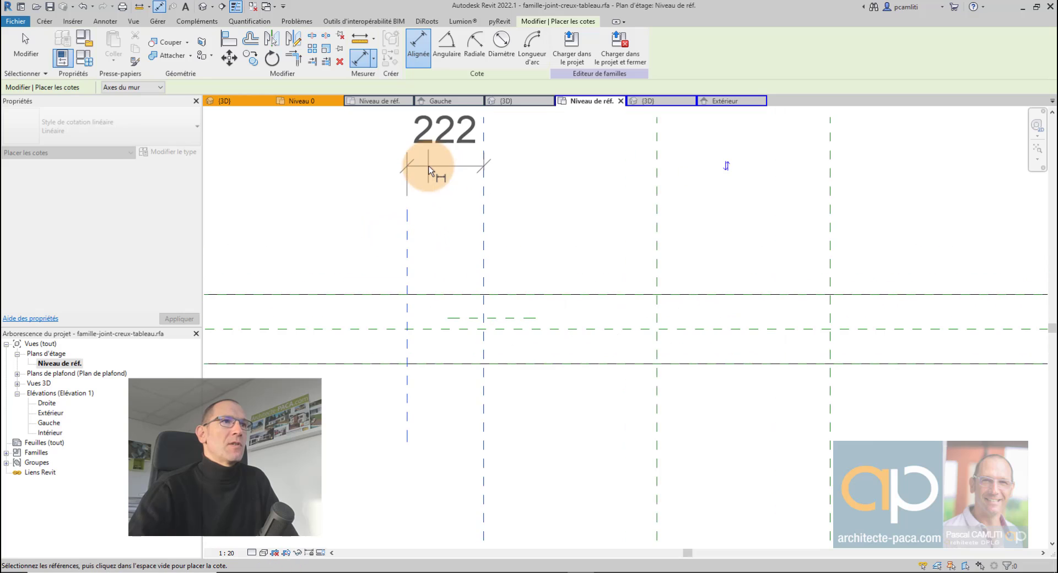
left_click(428, 166)
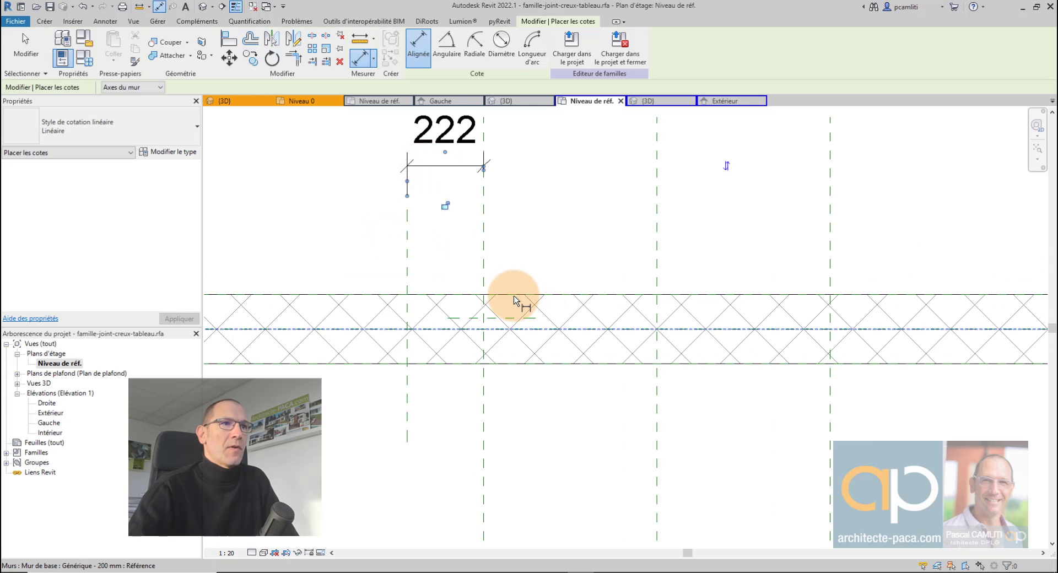
- Add an aligned dimension between the wall's exterior face and the short profondeur tableau reference plane
left_click(513, 296)
left_click(519, 318)
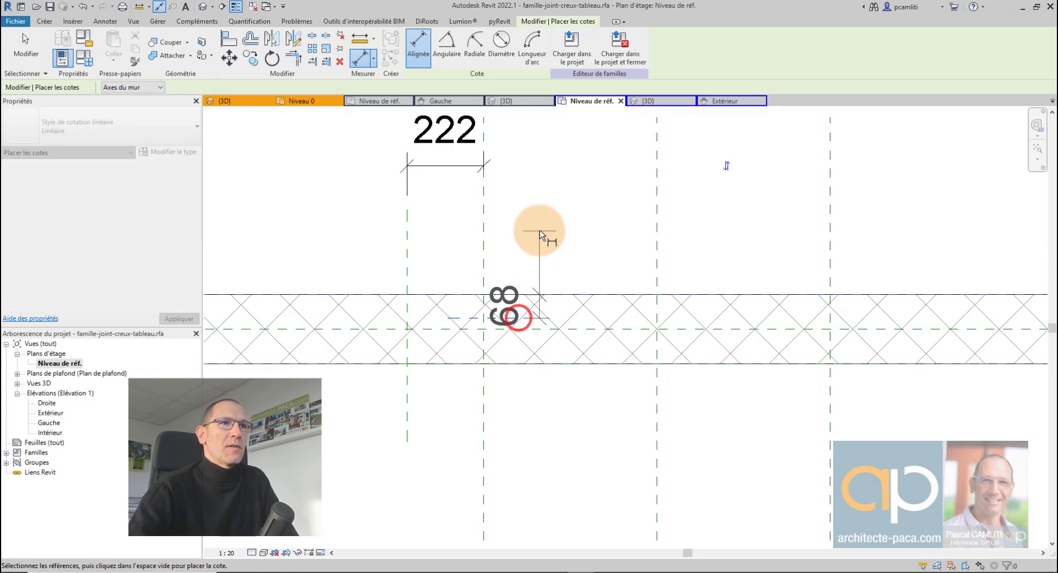
left_click(563, 225)
key("Escape")
key("Escape")
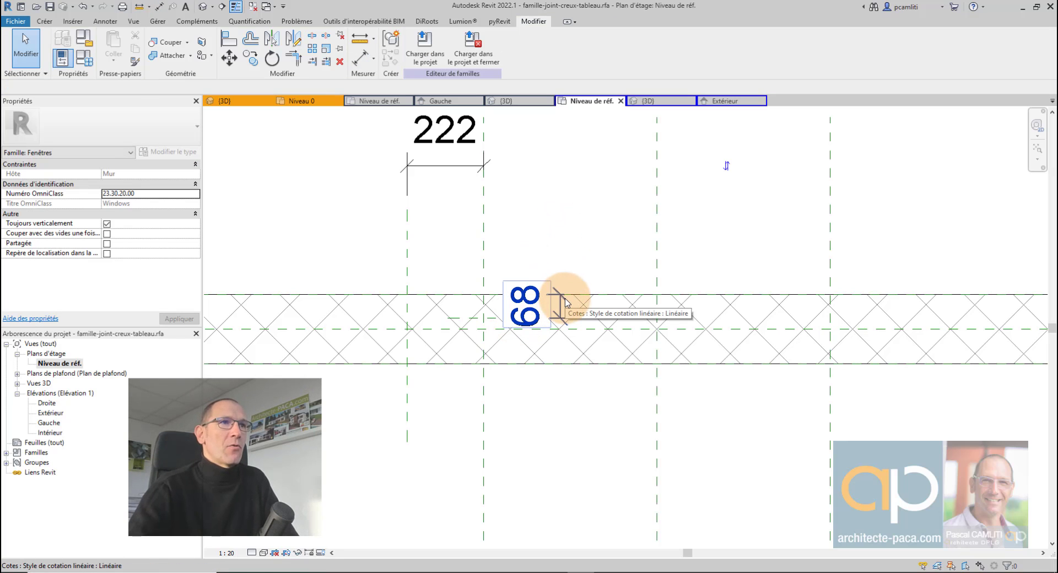
- Label the dimension to the exterieur tableau plane with a new type parameter named Longueur Ext Joint Creux
left_click(451, 167)
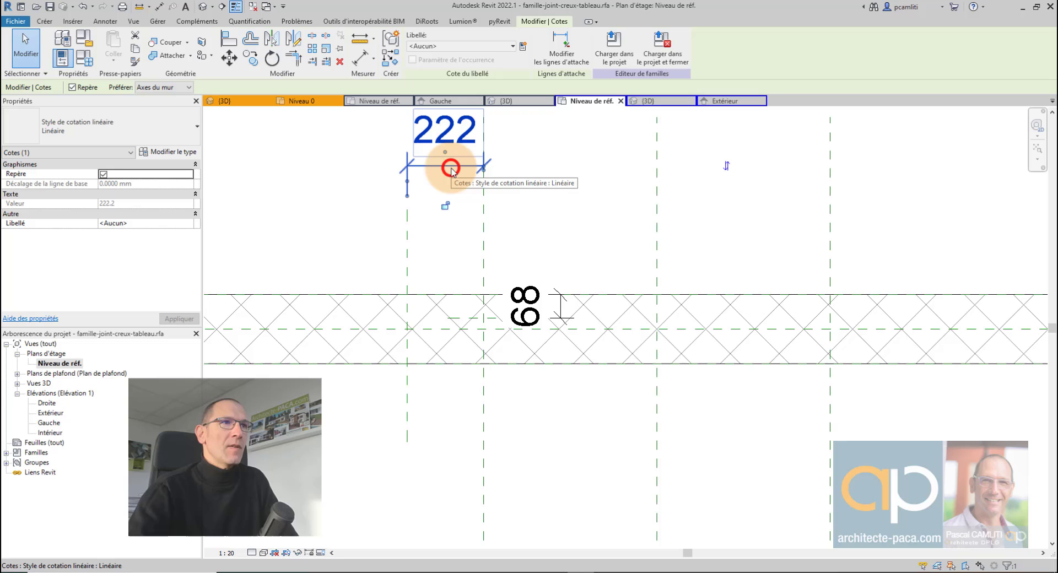
left_click(524, 48)
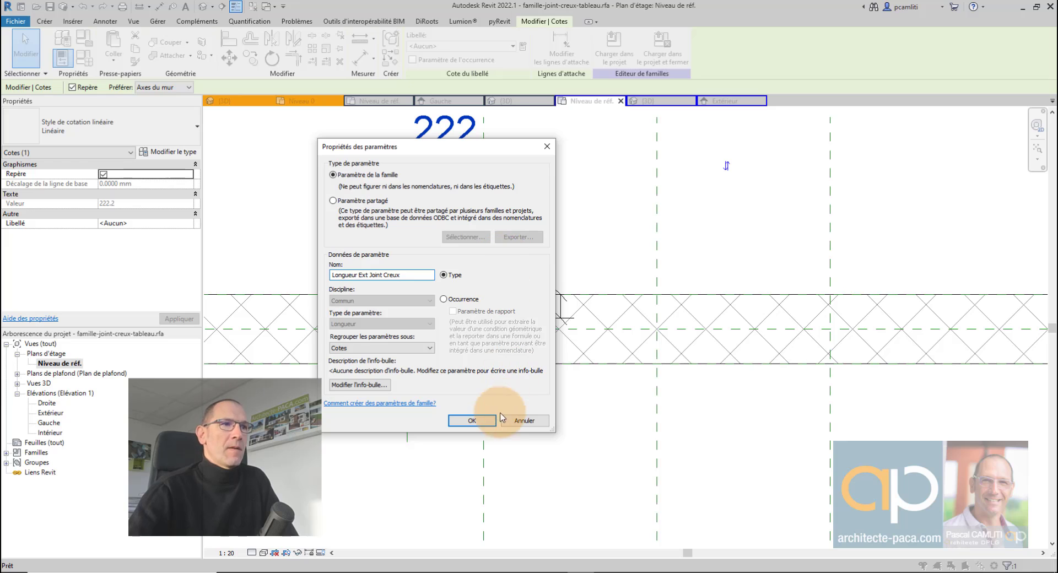
left_click(469, 422)
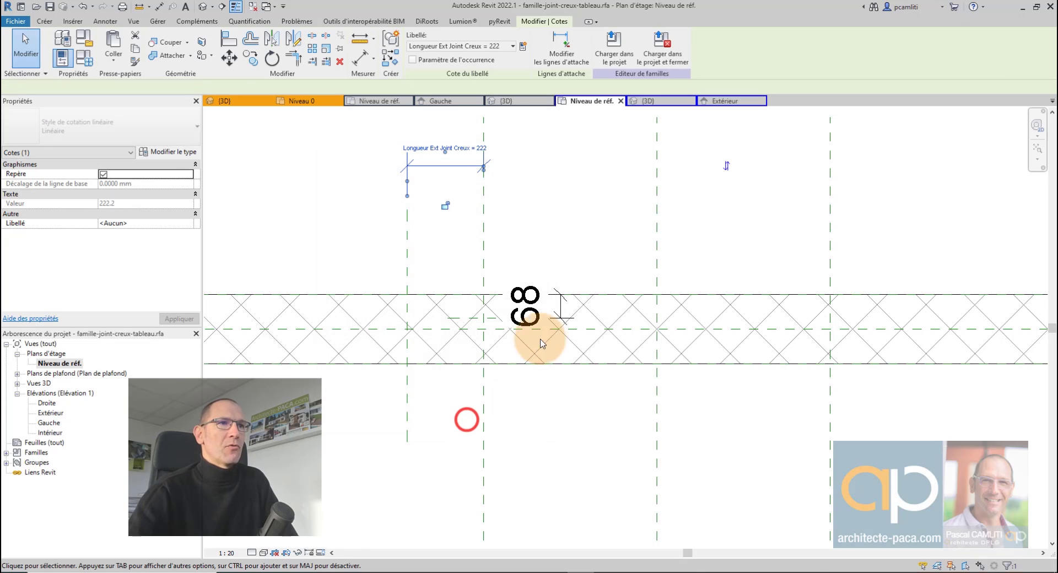
- Label the dimension inside the wall thickness with a new type parameter named Profondeur Joint Creux
left_click(561, 306)
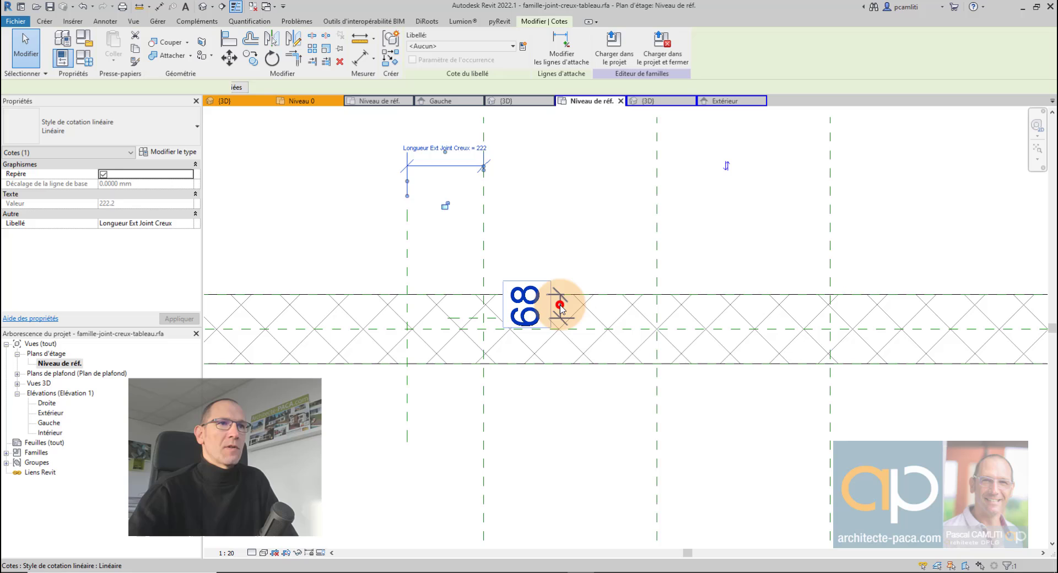
left_click(523, 47)
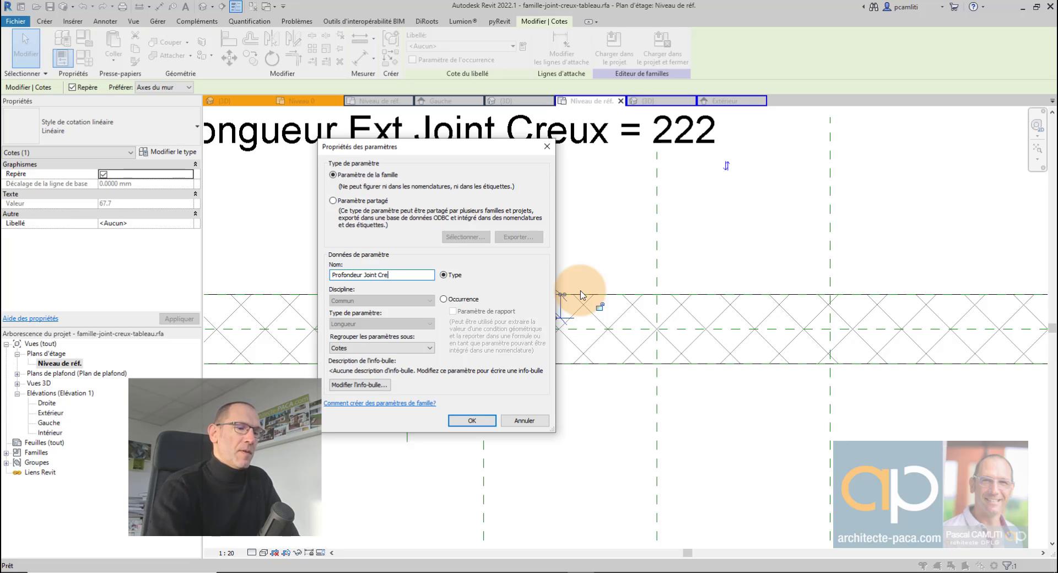
left_click(490, 427)
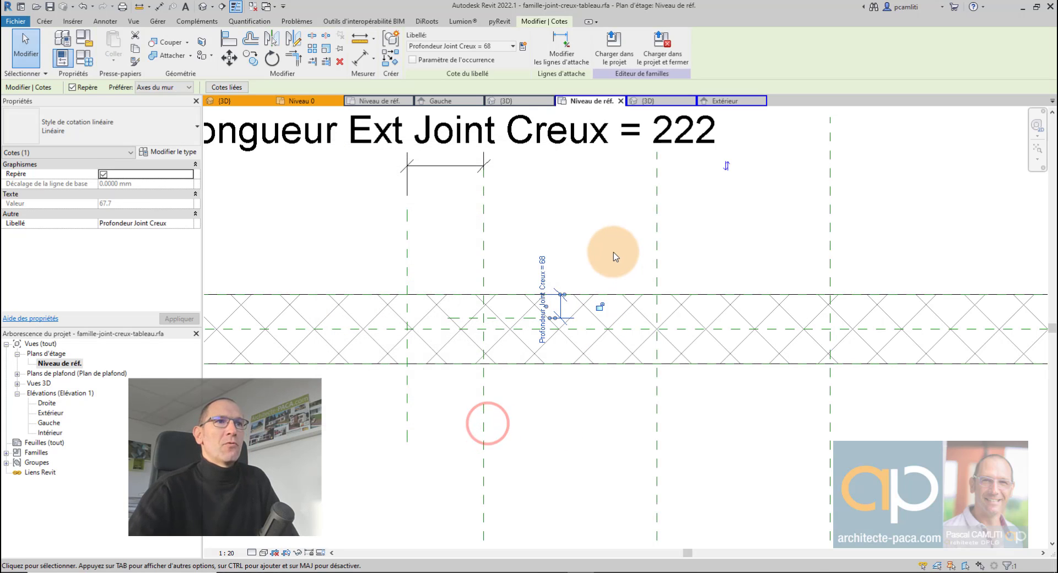
left_click(613, 255)
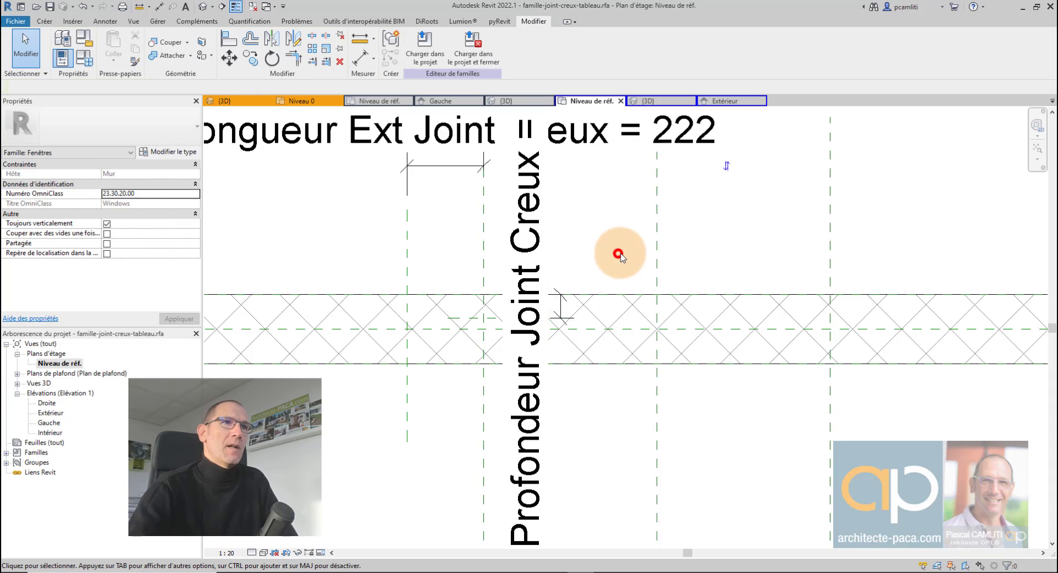
- Set the plan view's scale to 1:2 so the dimension labels become smaller
scroll(614, 254, "up", 3)
scroll(550, 312, "up", 2)
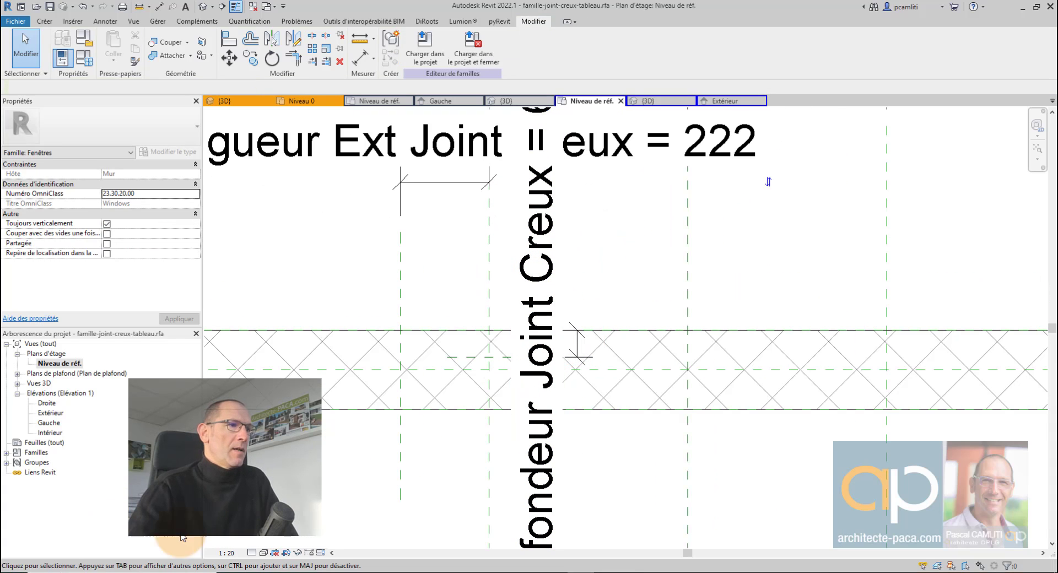
left_click(231, 554)
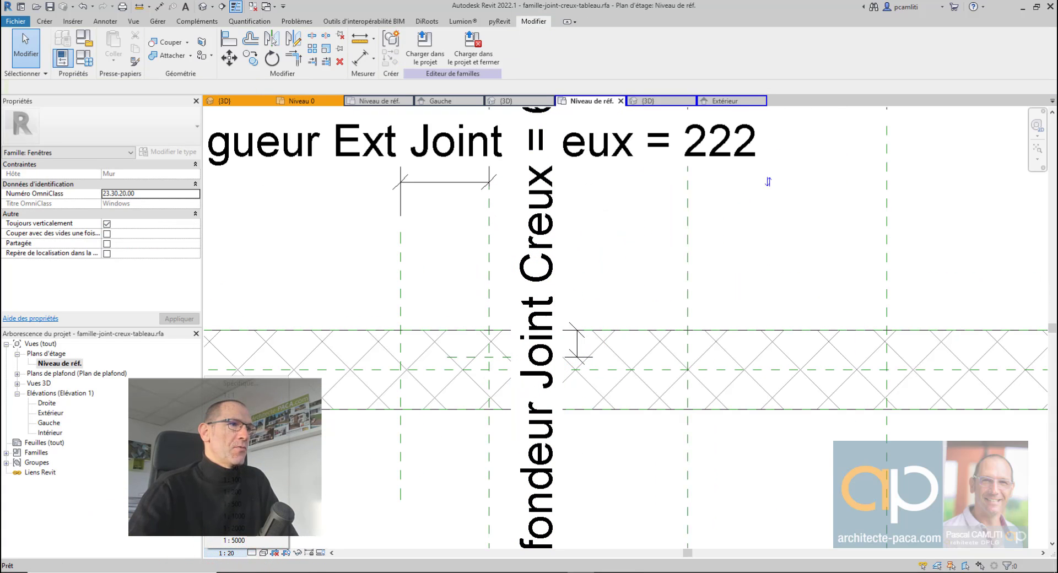
left_click(233, 407)
scroll(557, 379, "up", 2)
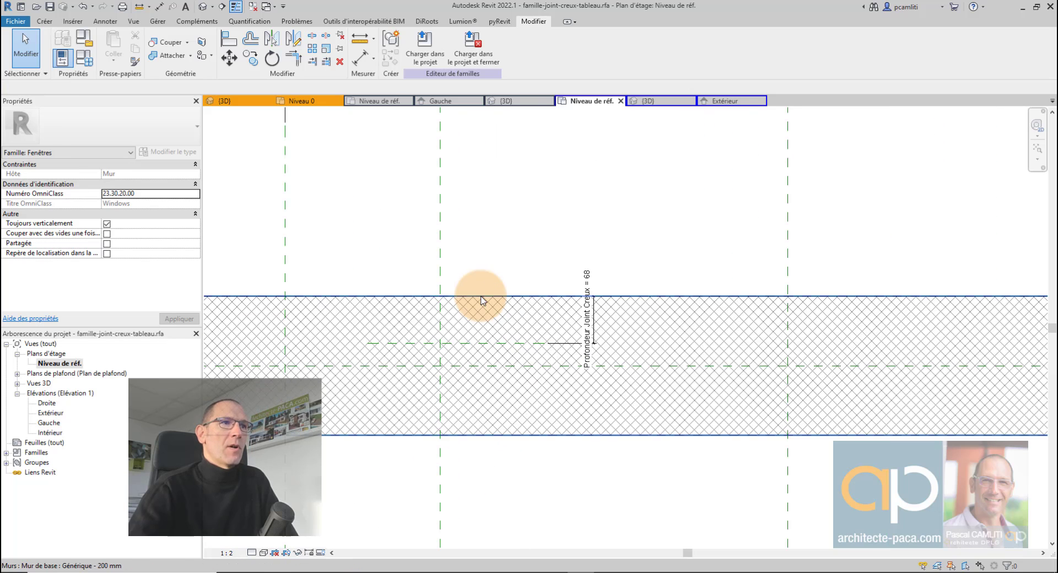
middle_click_drag(548, 350, 608, 399)
scroll(520, 316, "up", 1)
scroll(522, 313, "down", 6)
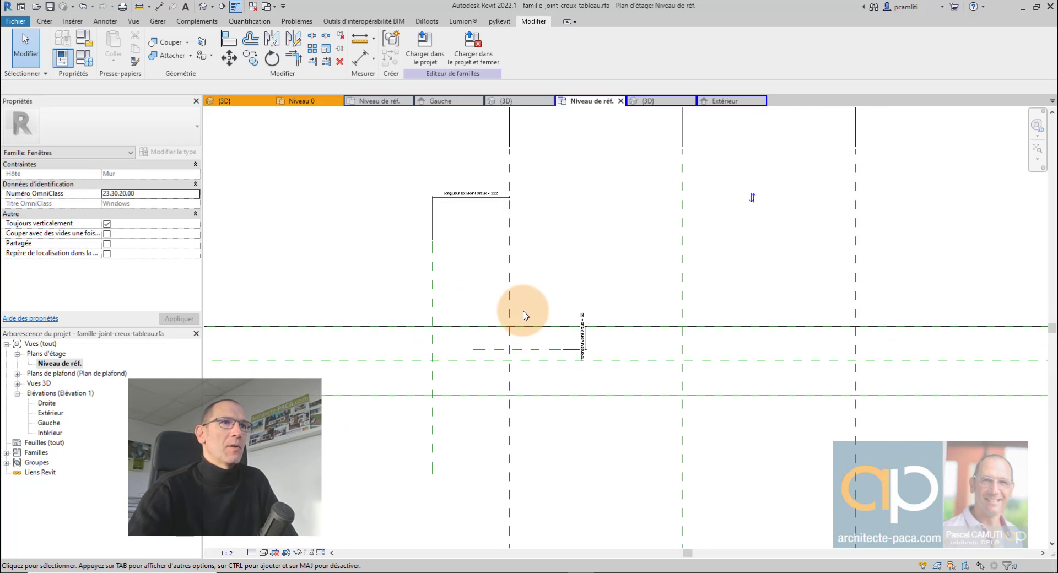
- Move the Longueur Ext Joint Creux dimension closer to the wall
scroll(504, 223, "up", 3)
left_click_drag(501, 180, 485, 255)
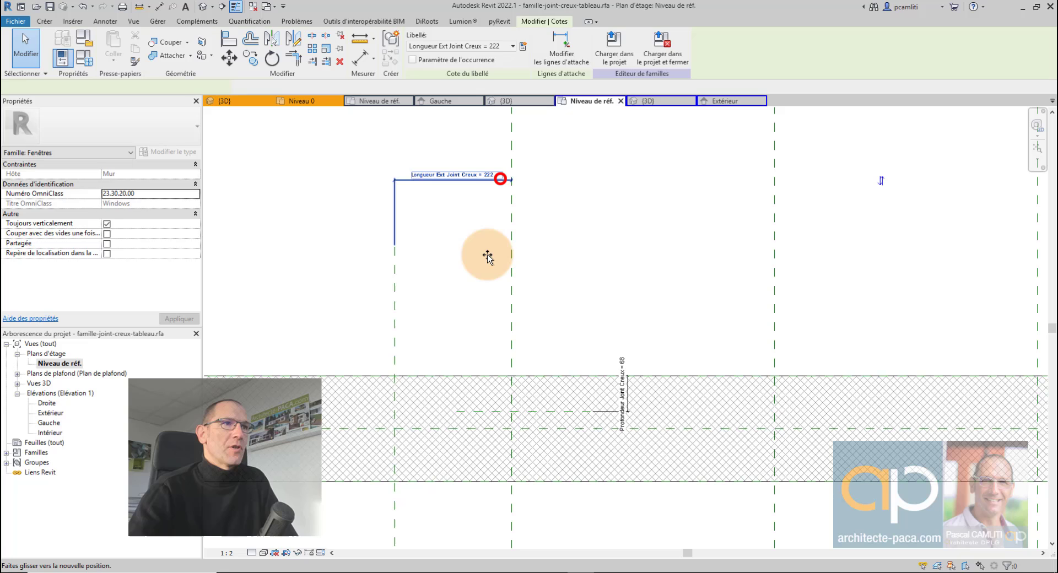
left_click(623, 325)
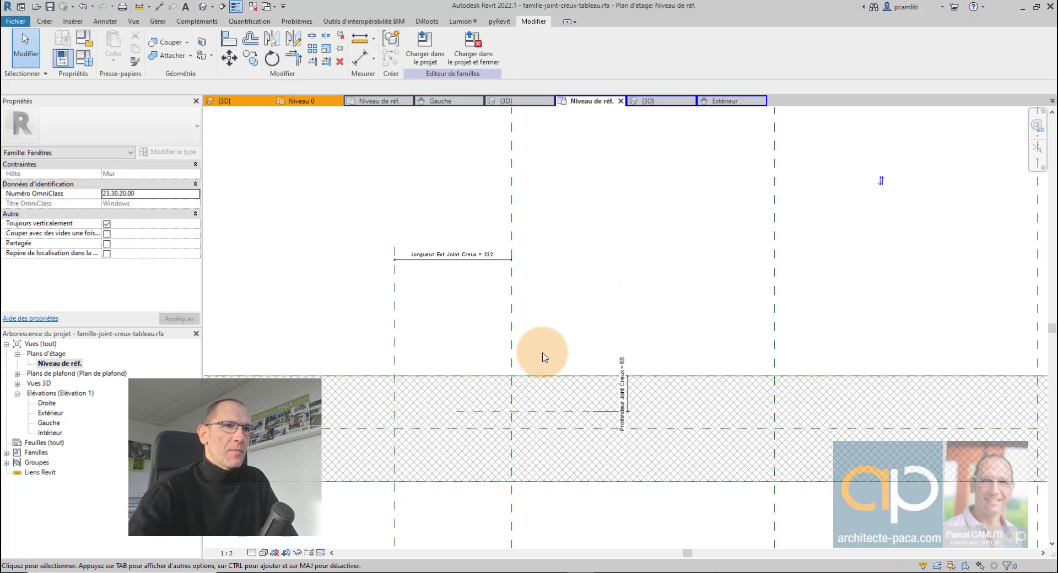
- Start a void sweep and sketch its path from the exterieur tableau plane along the exterior face to the left width plane, turning in to profondeur tableau
middle_click_drag(540, 350, 531, 315)
left_click(48, 23)
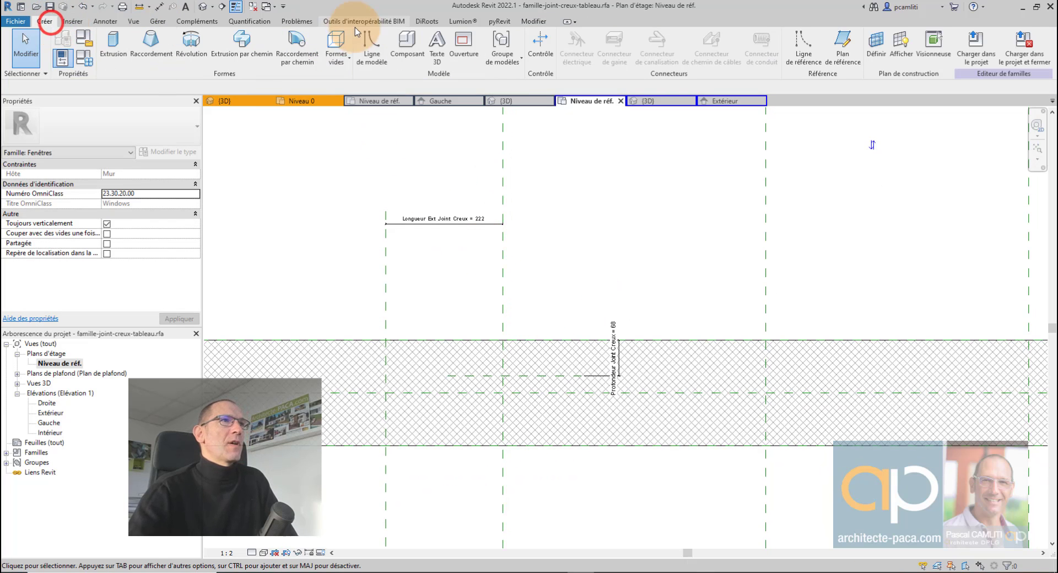
left_click(337, 45)
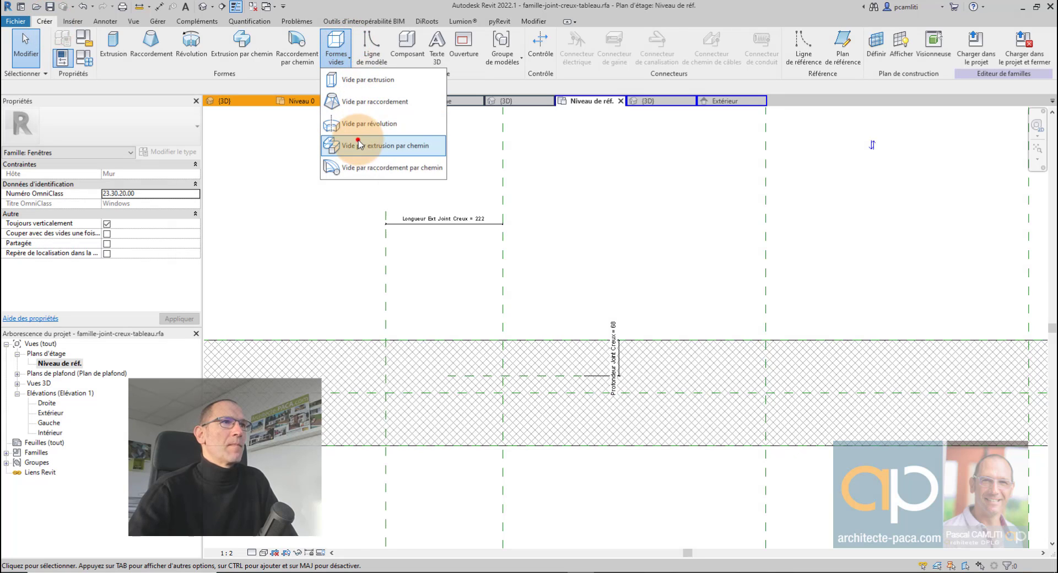
left_click(358, 142)
scroll(399, 334, "up", 4)
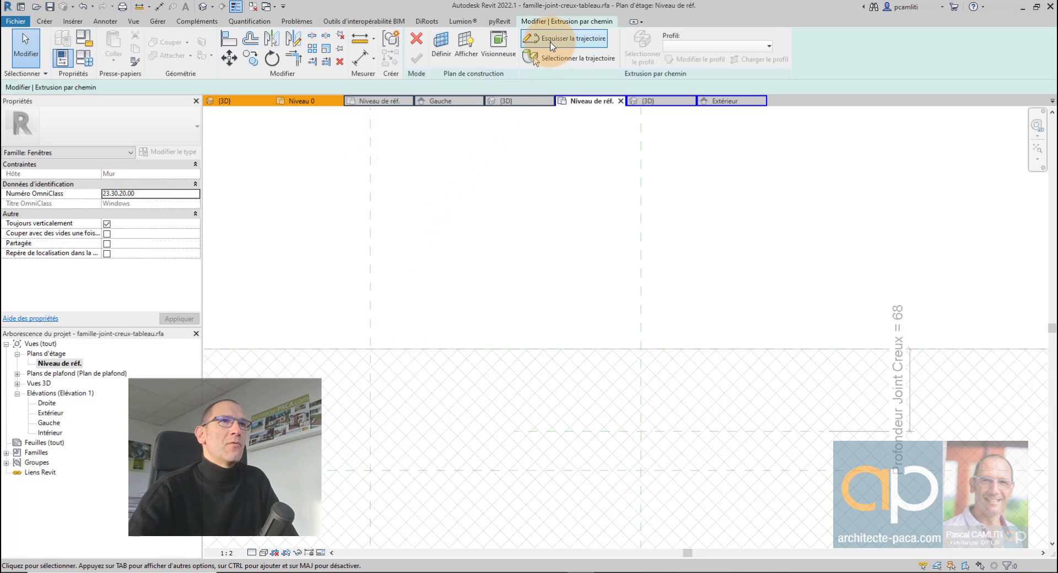
left_click(551, 43)
left_click(371, 349)
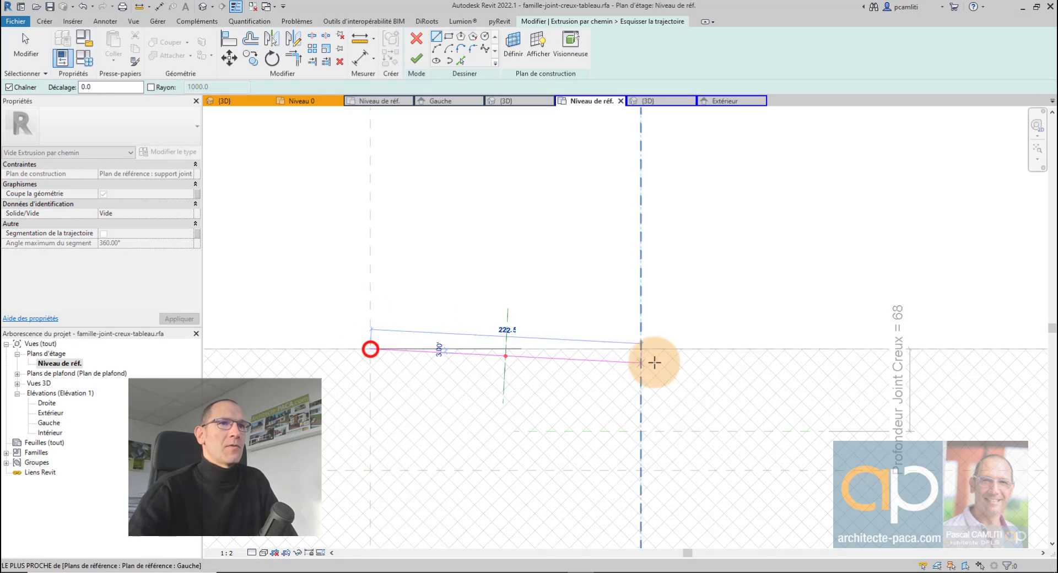
left_click(641, 349)
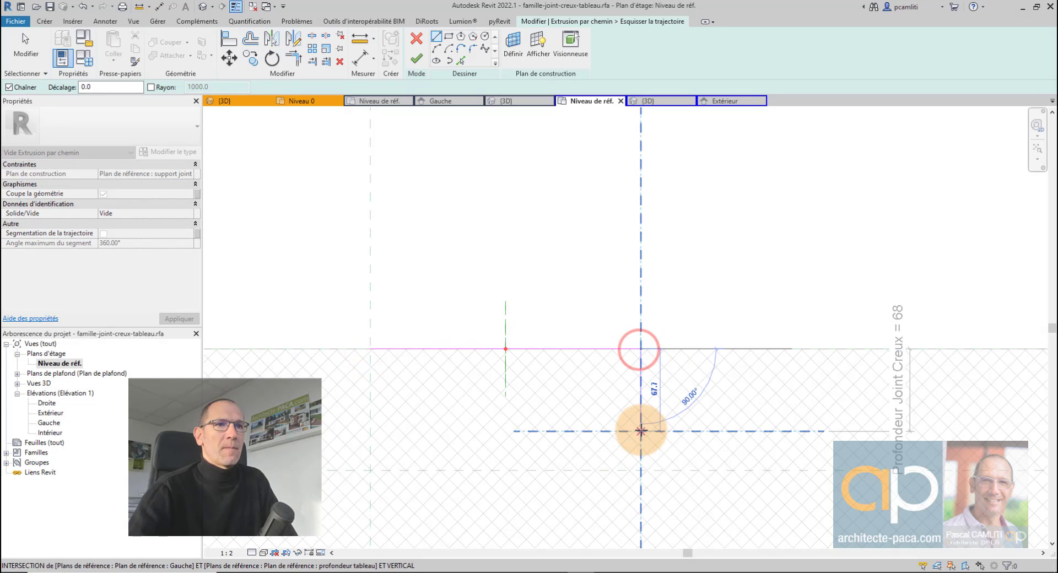
left_click(641, 431)
key("Escape")
key("Escape")
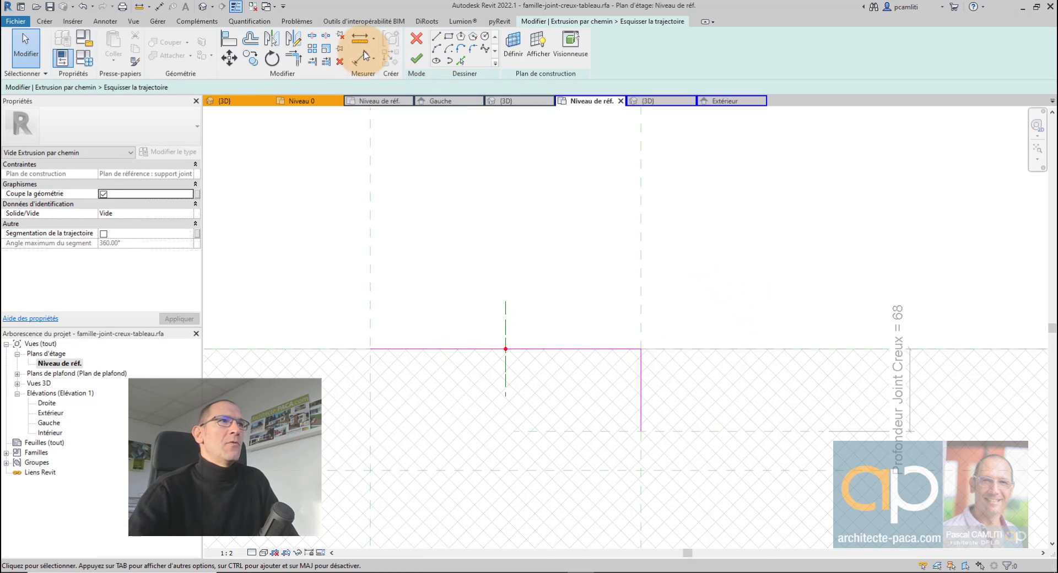
- Align and lock the path's short segment to the left width plane and its long segment to the wall's exterior face
left_click(228, 39)
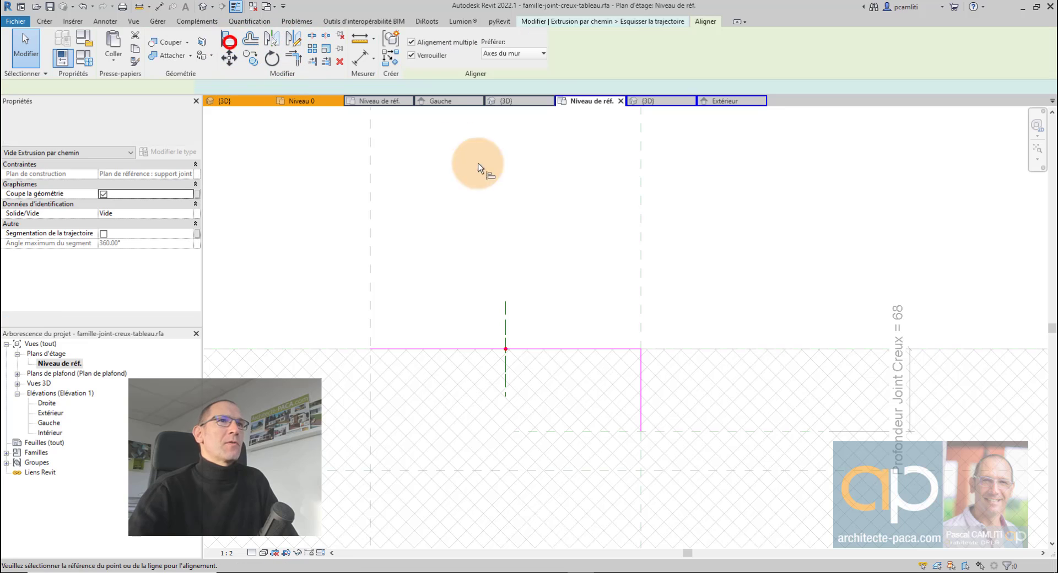
left_click(641, 212)
left_click(641, 370)
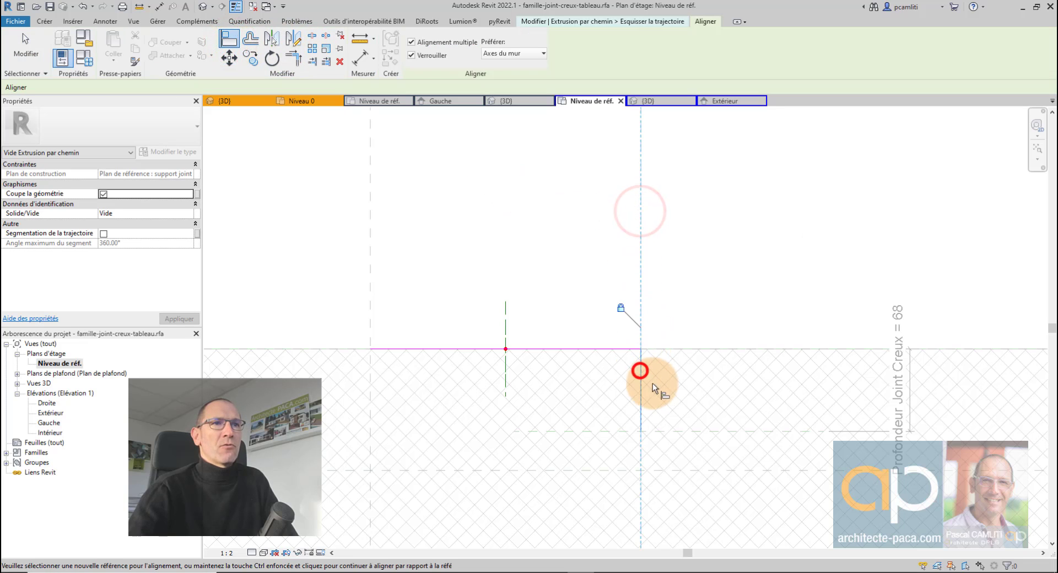
left_click(623, 309)
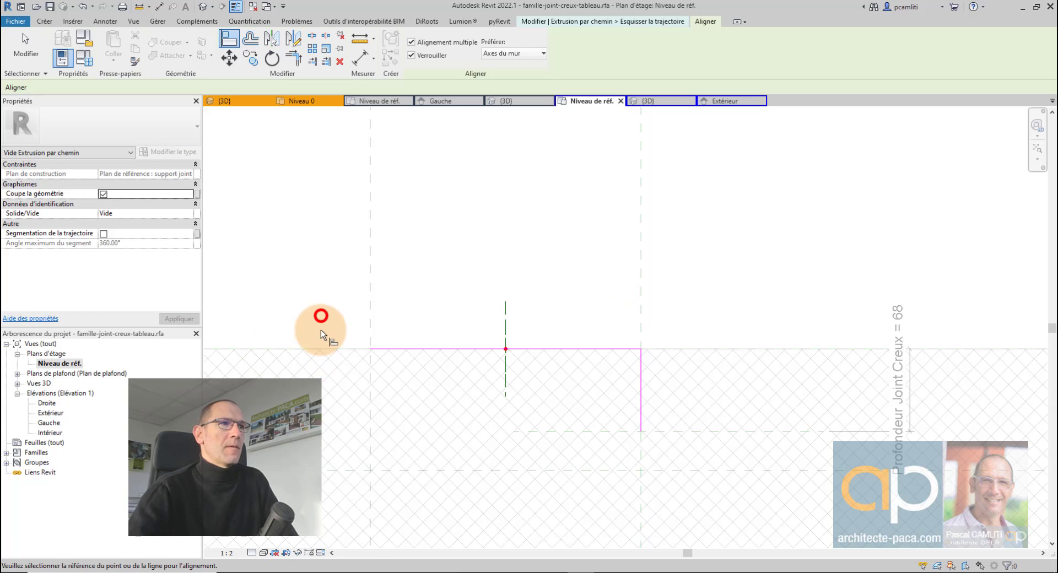
left_click(316, 348)
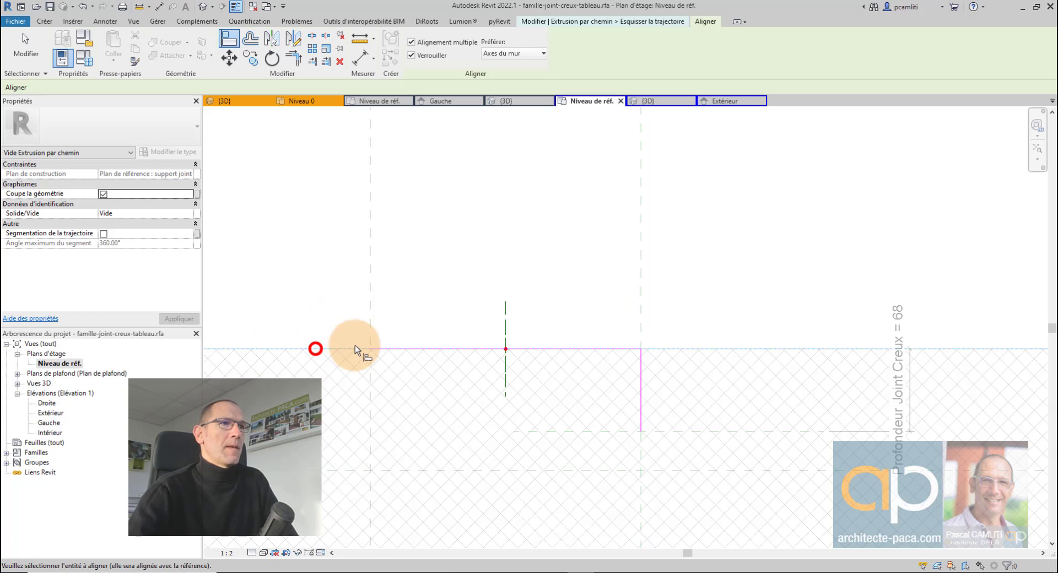
left_click(391, 348)
left_click(608, 370)
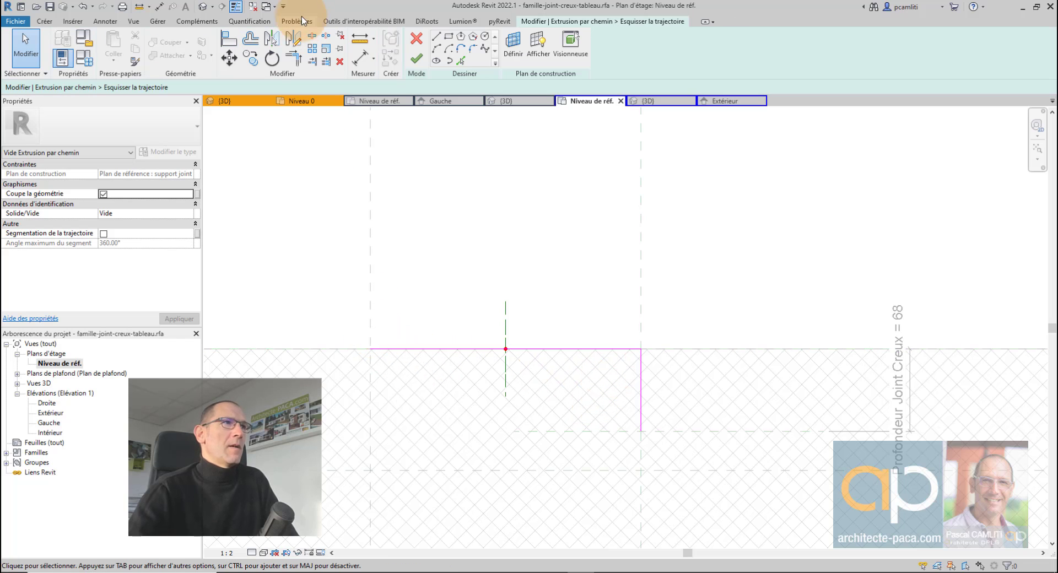
- Align and lock the free end of the path's long segment to the exterieur tableau plane
left_click(229, 38)
left_click(370, 220)
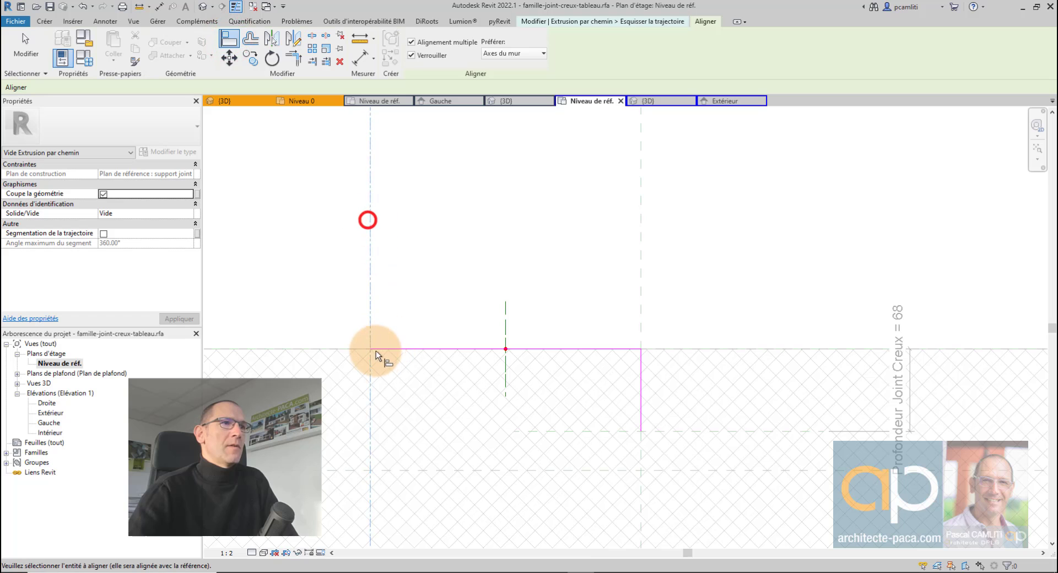
left_click(371, 349)
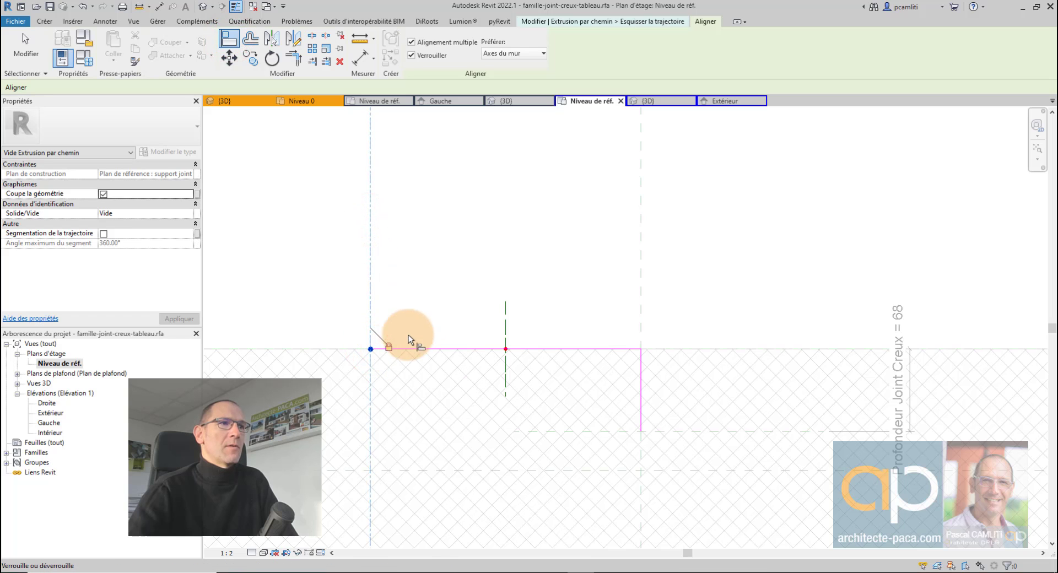
key("Escape")
key("Escape")
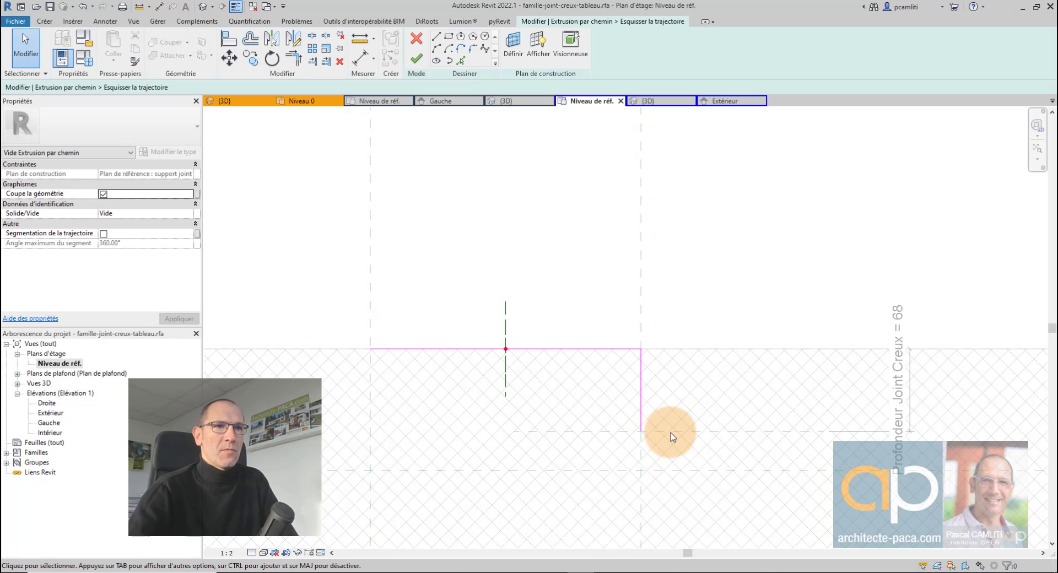
- Align and lock the end of the path's short segment to the profondeur tableau plane and finish the path sketch
left_click(236, 44)
left_click(699, 431)
left_click(639, 432)
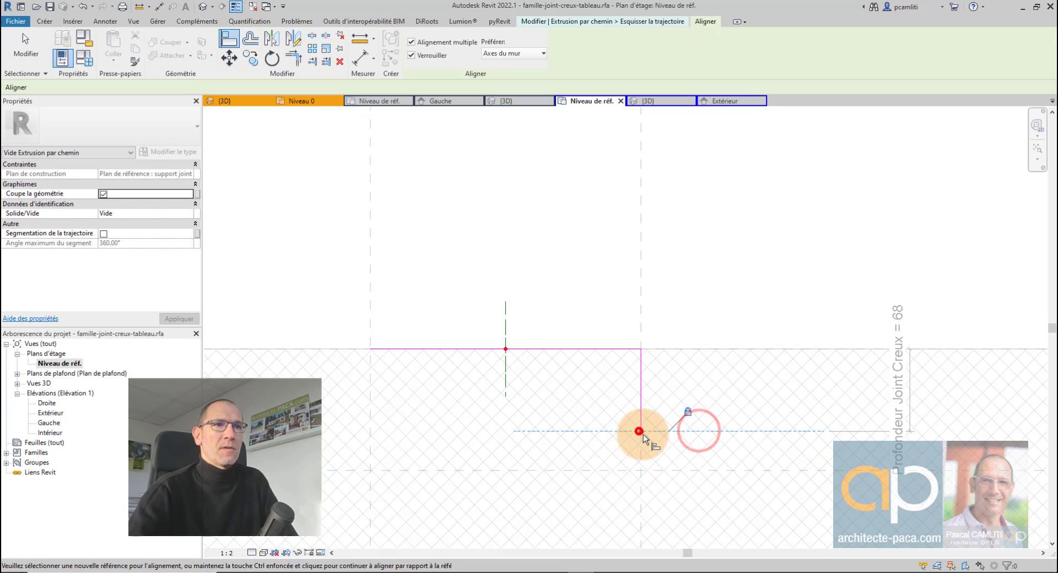
key("Escape")
key("Escape")
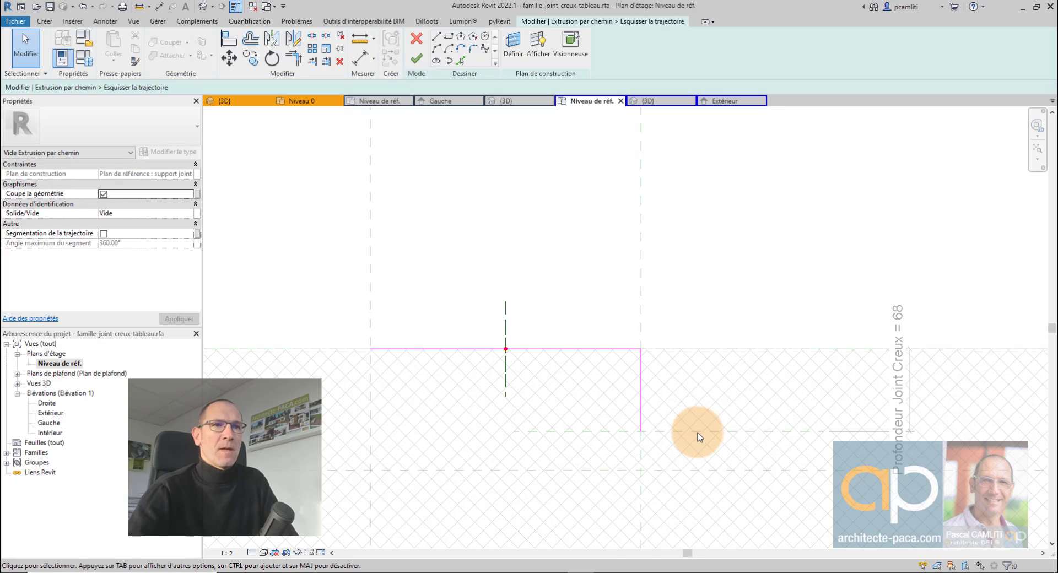
left_click(417, 58)
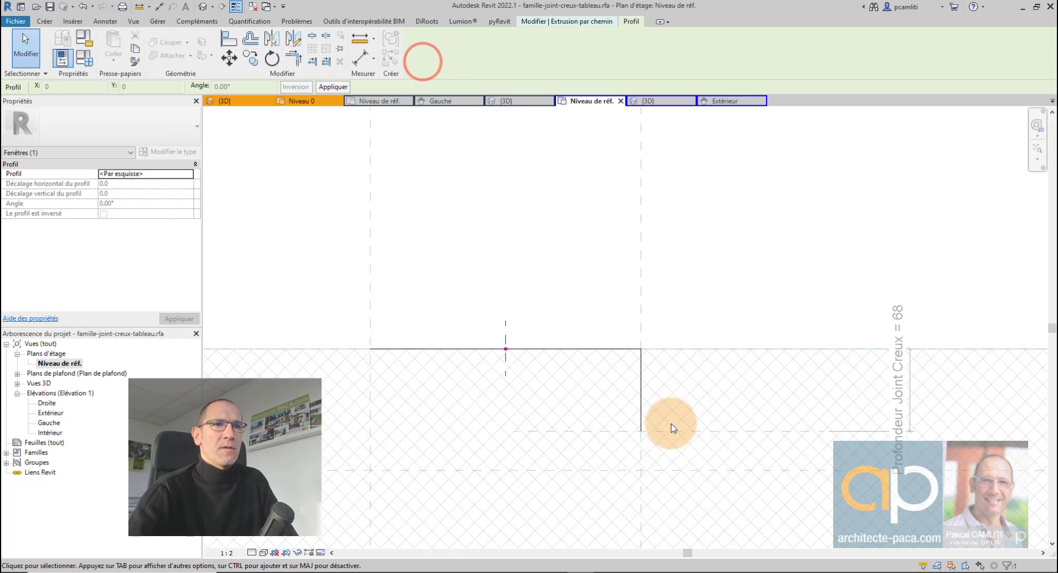
- Start editing the void sweep's profile by sketch in the Gauche elevation view
left_click(585, 22)
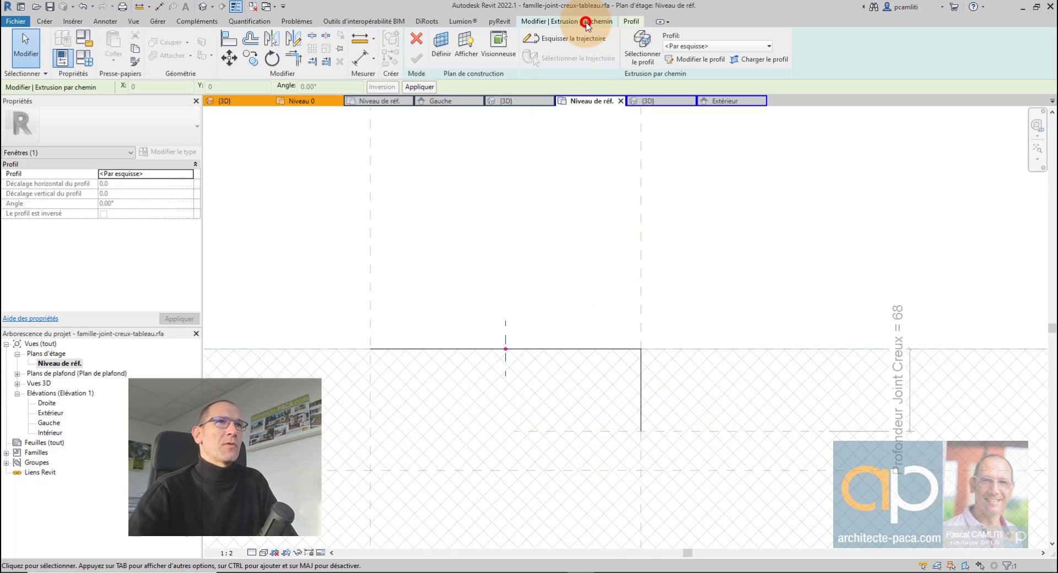
left_click(687, 61)
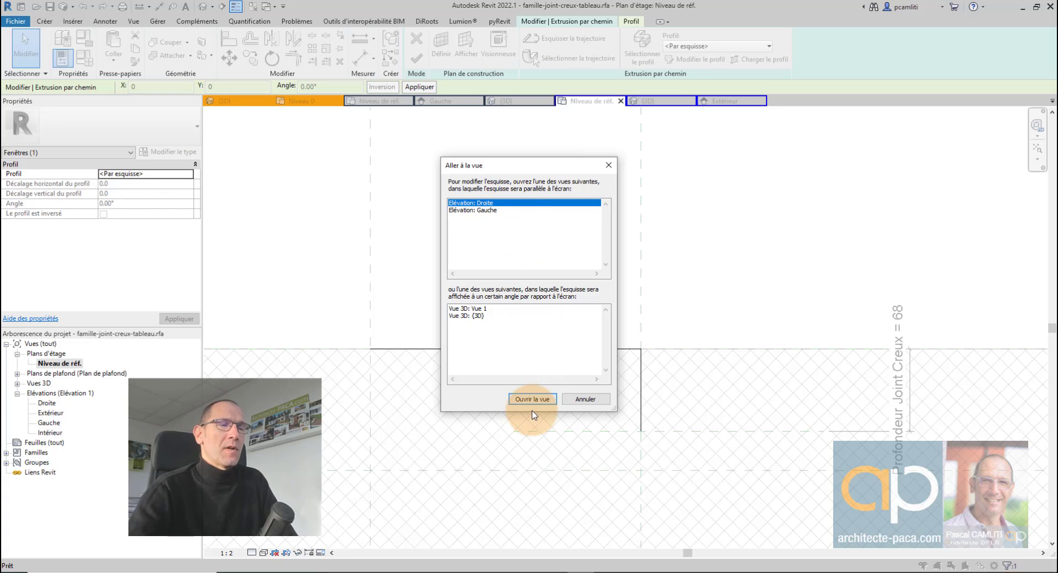
left_click(499, 210)
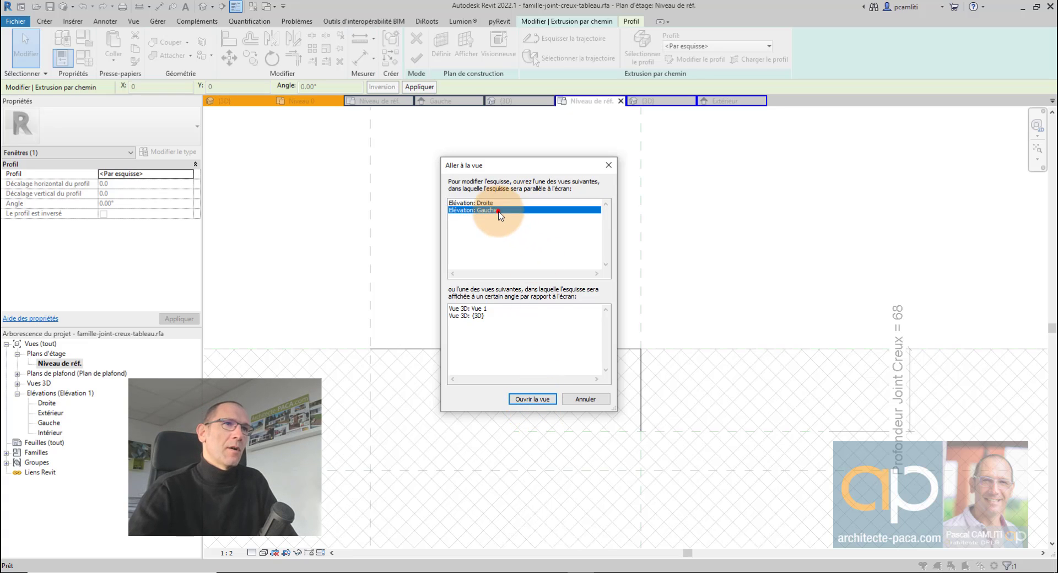
left_click(547, 401)
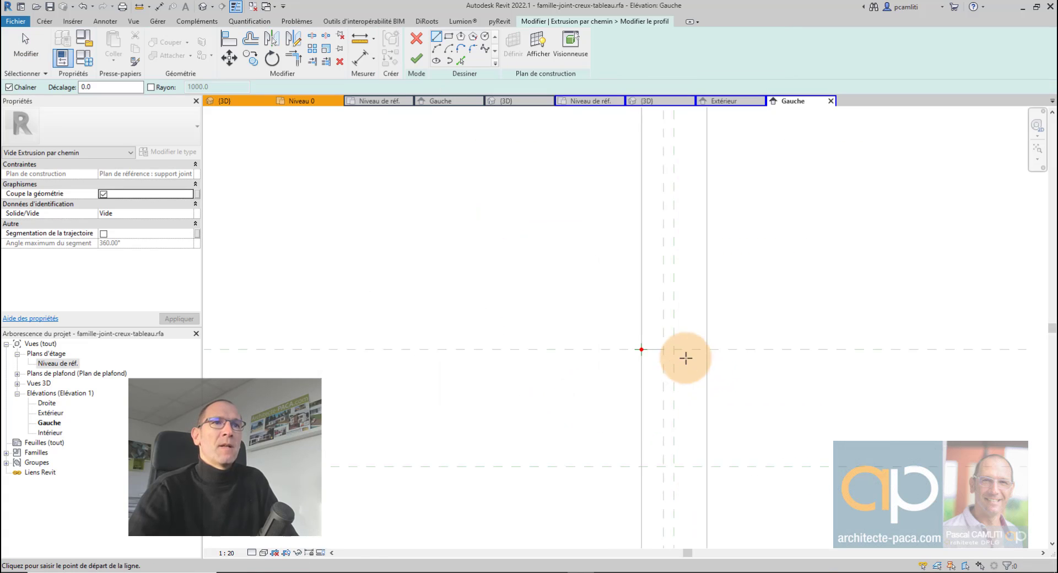
- Sketch a rectangular profile about 5.5 wide and 3.4 high with one corner on the path's reference point, extending into the wall
scroll(586, 339, "up", 3)
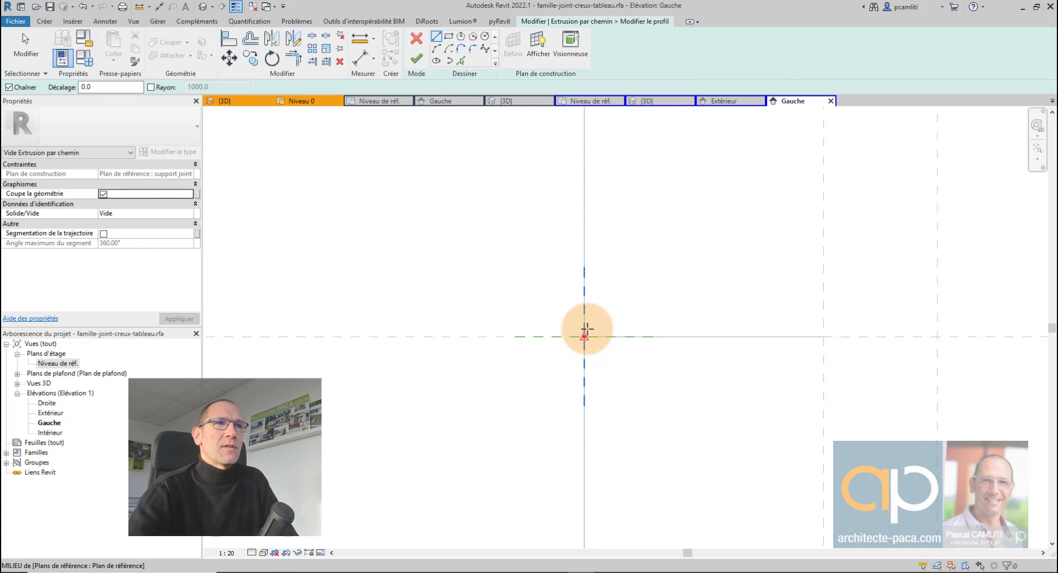
scroll(587, 330, "up", 2)
scroll(607, 337, "down", 3)
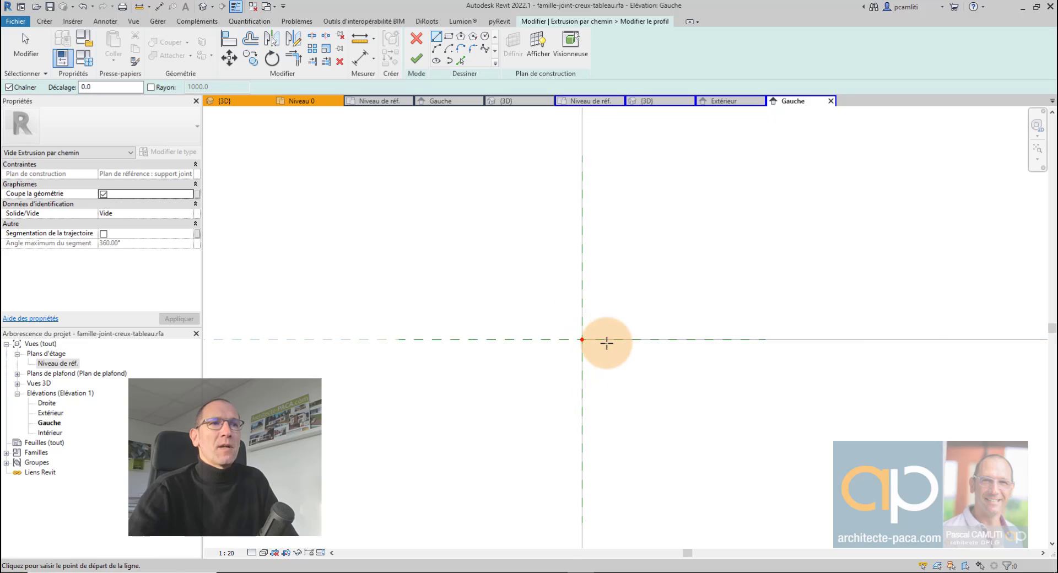
scroll(601, 292, "down", 3)
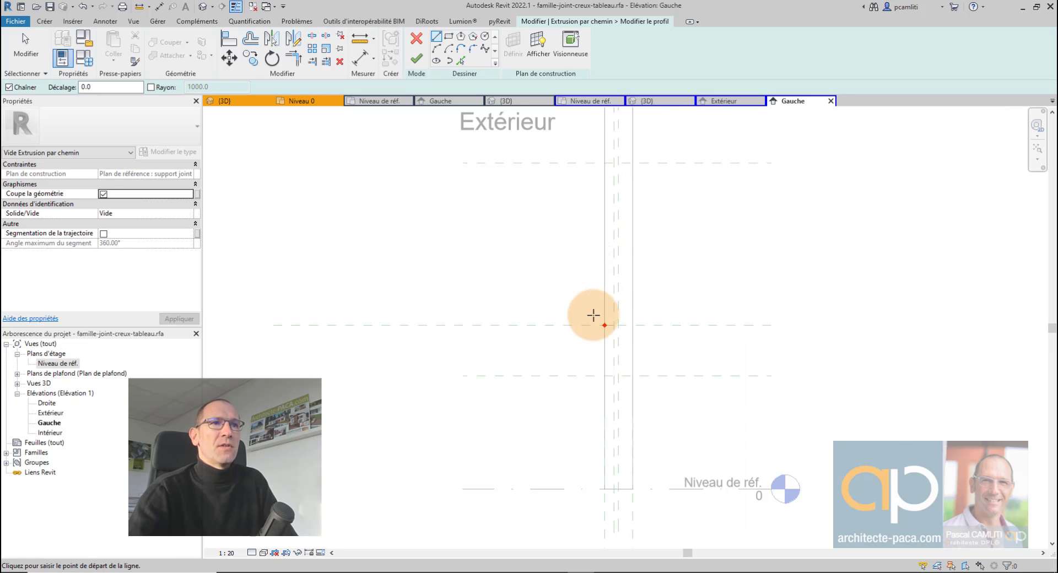
scroll(606, 320, "up", 5)
scroll(600, 286, "up", 1)
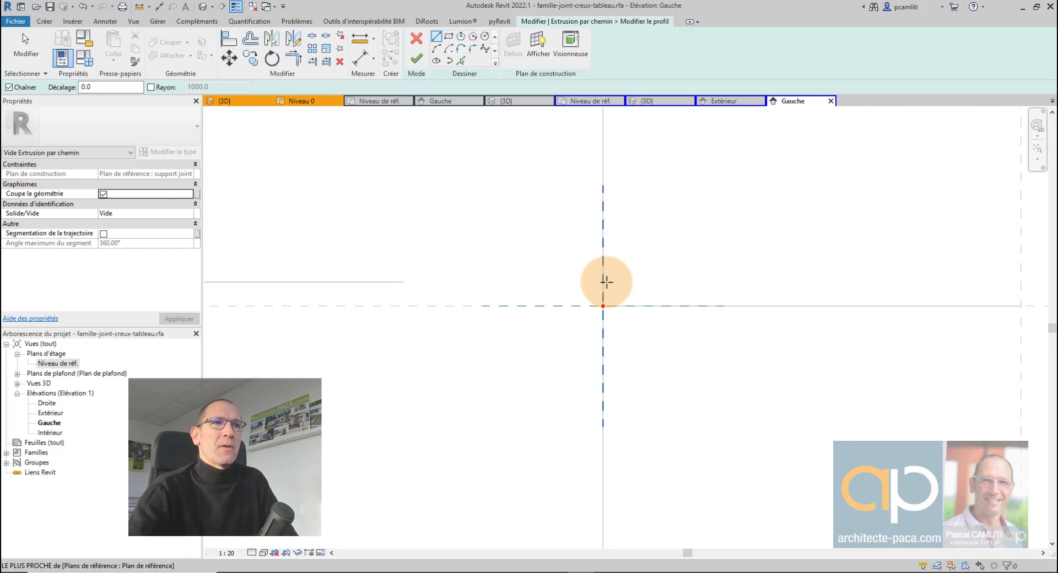
left_click(448, 36)
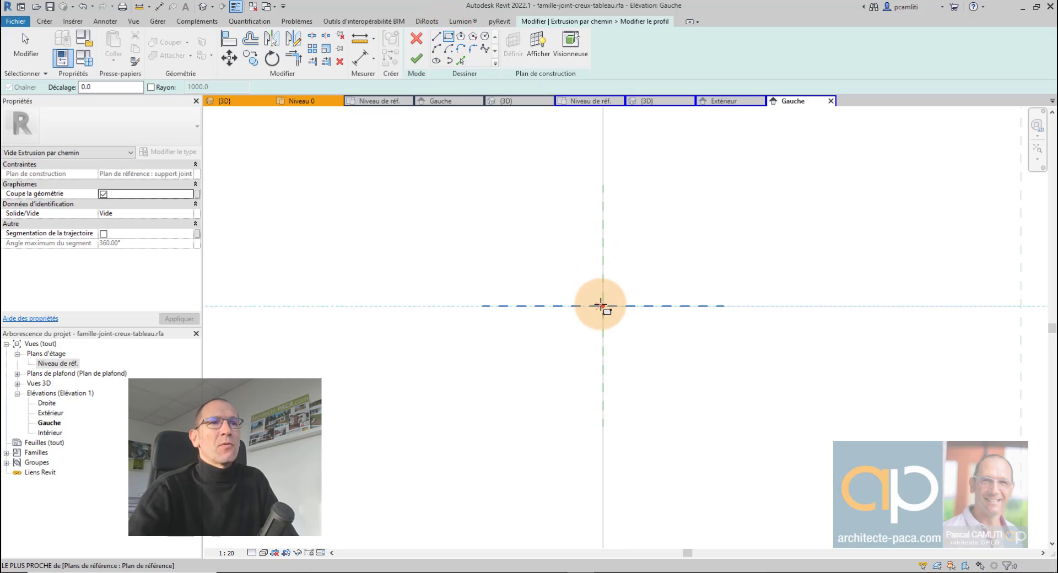
scroll(604, 305, "up", 3)
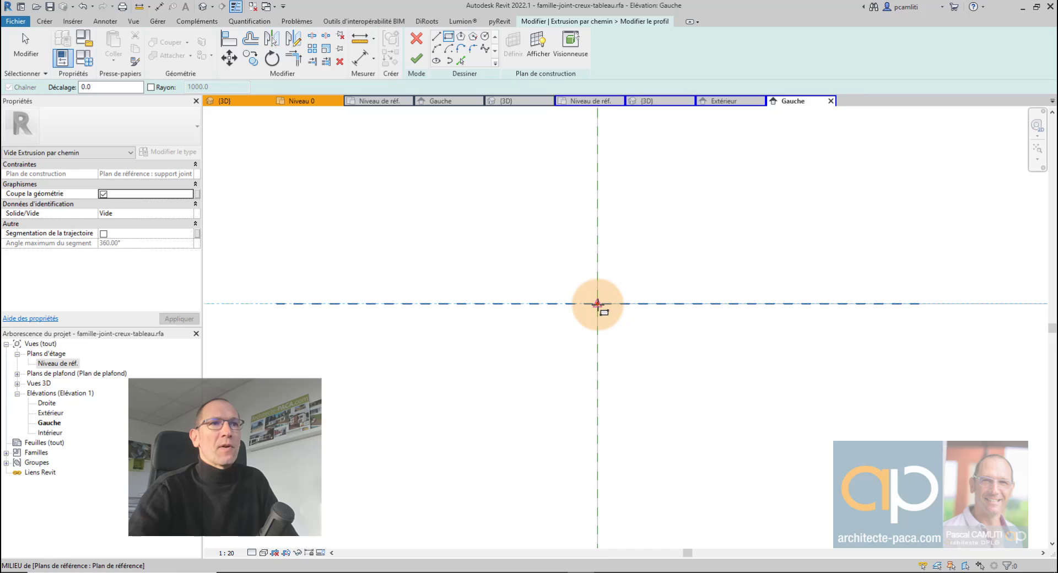
left_click(597, 304)
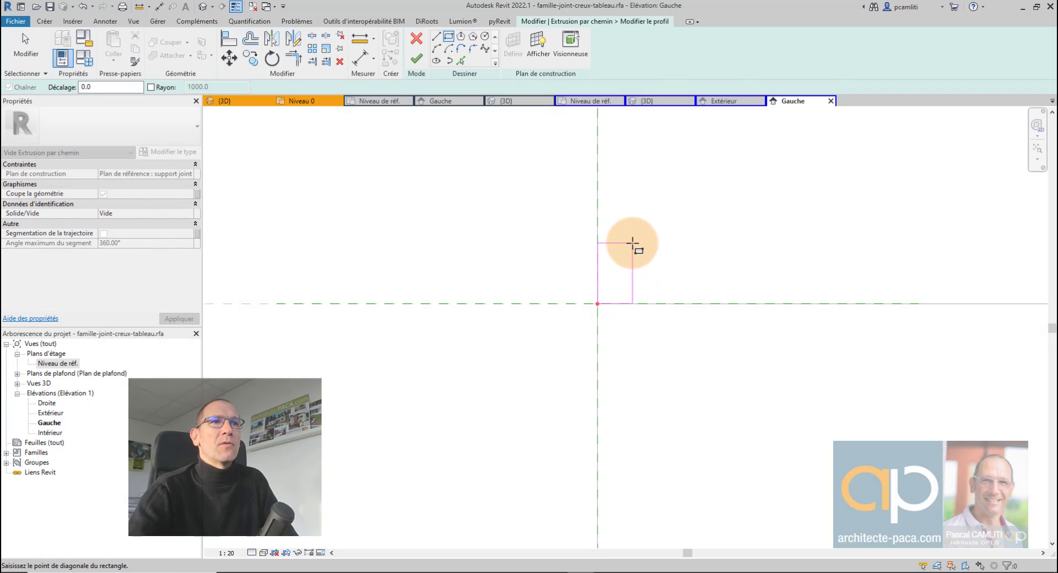
left_click(688, 248)
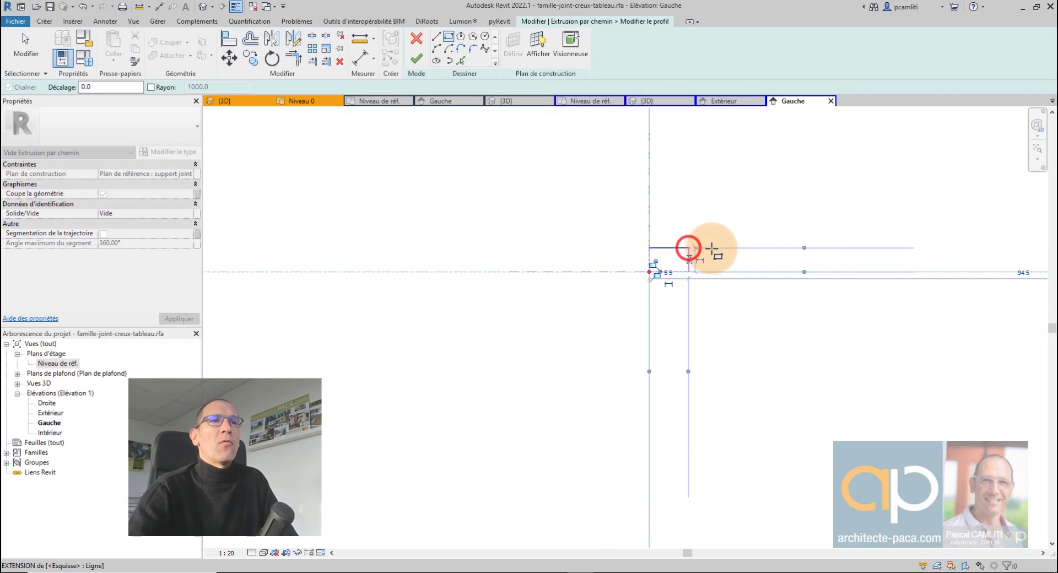
- Lock the profile rectangle's edges to the wall's exterior face and the horizontal reference plane, and end the rectangle command
scroll(556, 307, "up", 2)
scroll(445, 348, "up", 2)
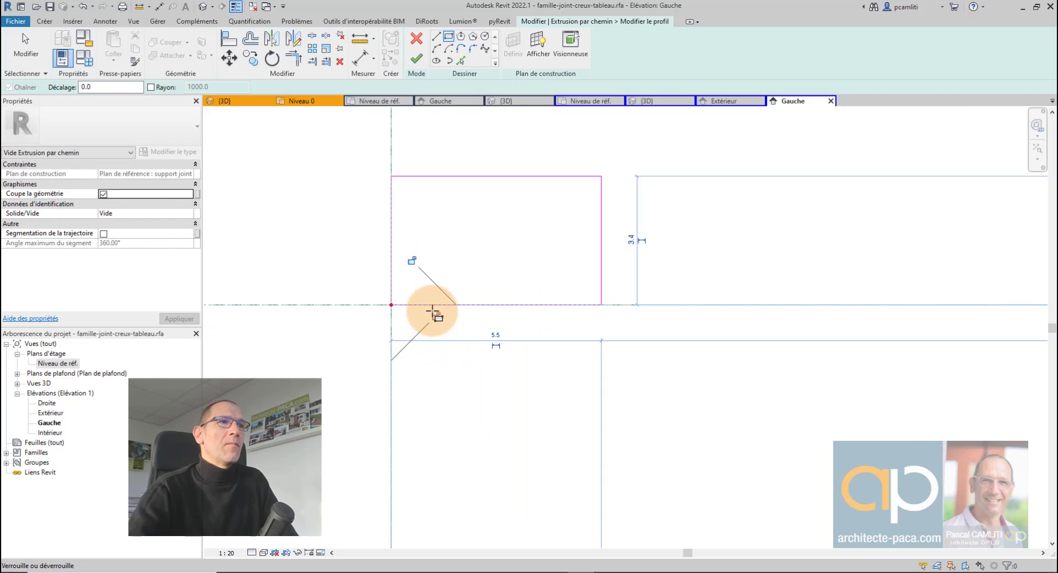
left_click(436, 317)
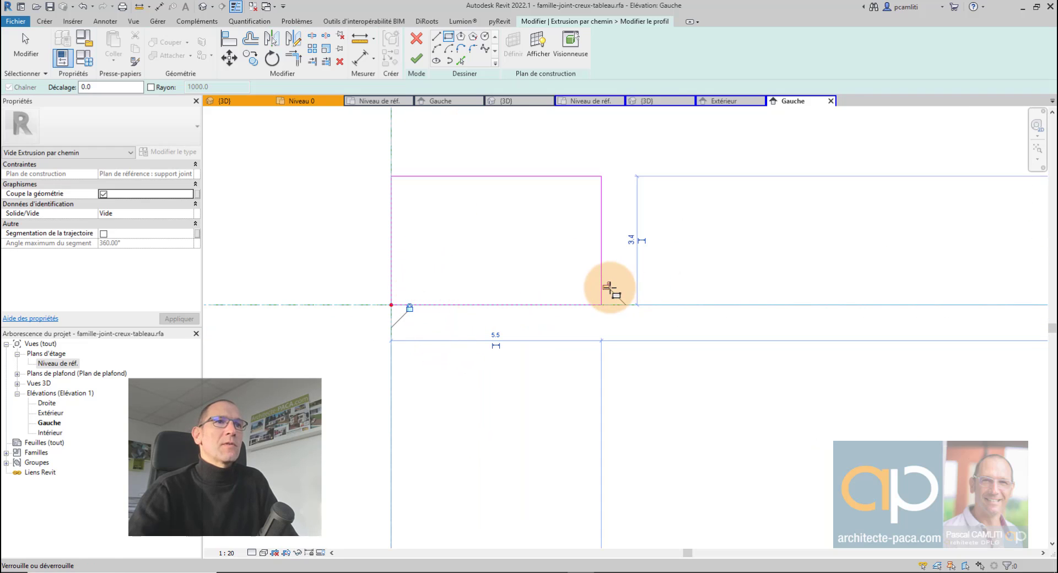
scroll(616, 271, "down", 5)
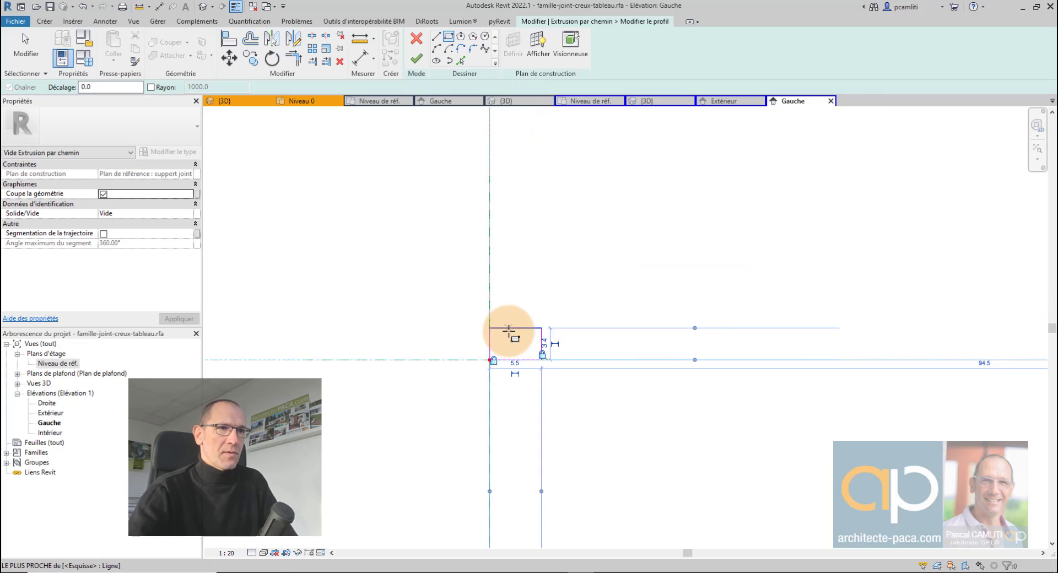
key("Escape")
key("Escape")
- Set the profile rectangle's height to 4
scroll(509, 332, "up", 2)
left_click(513, 331)
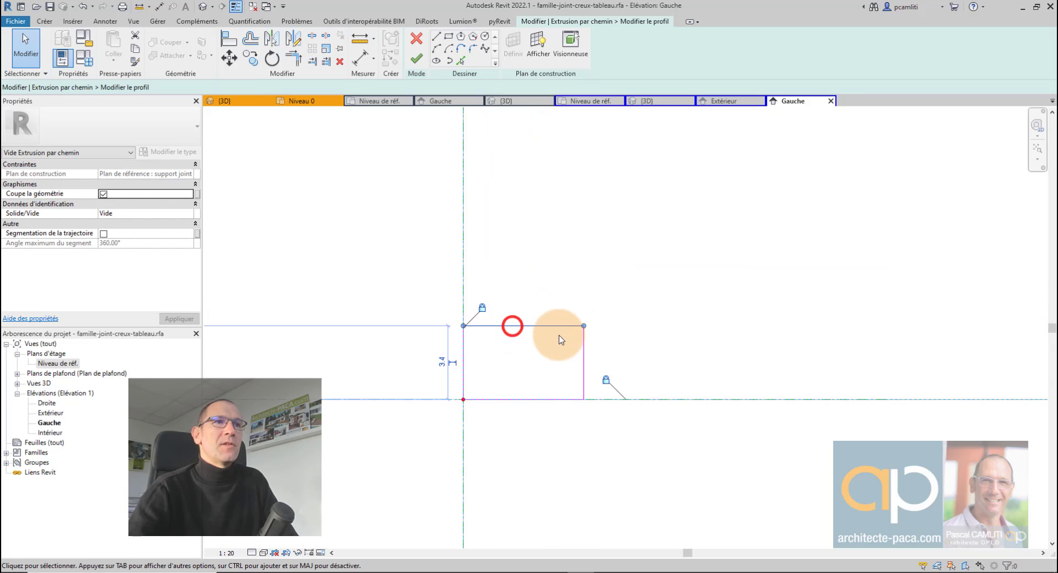
scroll(546, 344, "down", 3)
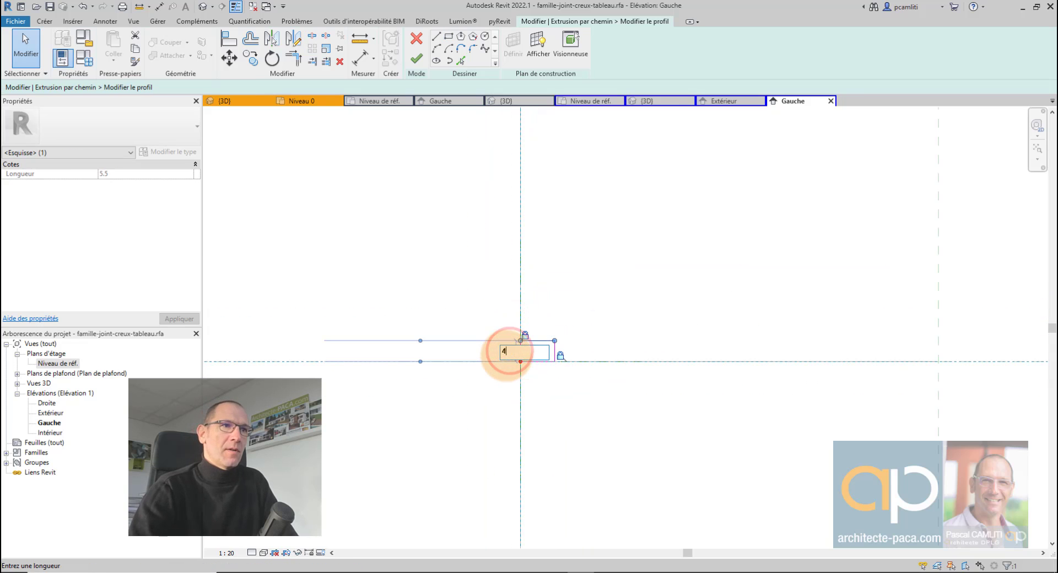
key("Return")
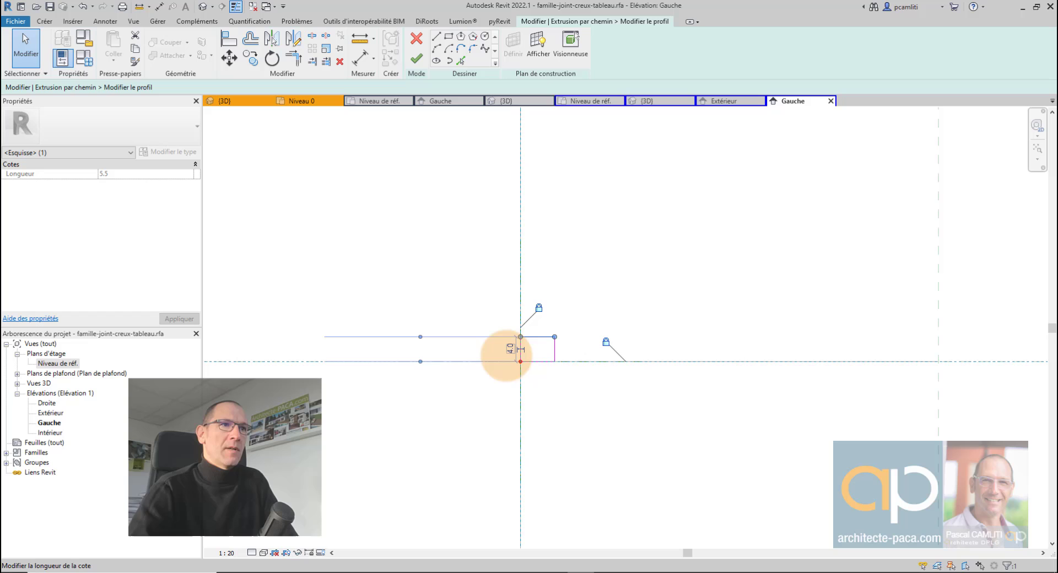
- Set the profile rectangle's width to 5 by moving its edge inside the wall
left_click(555, 346)
scroll(555, 346, "up", 2)
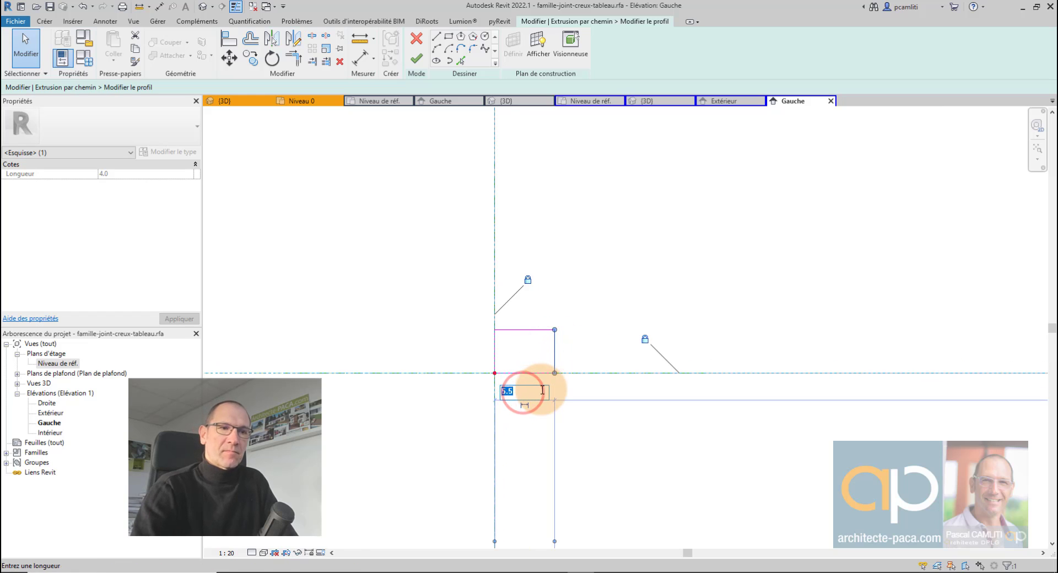
type("5")
key("Return")
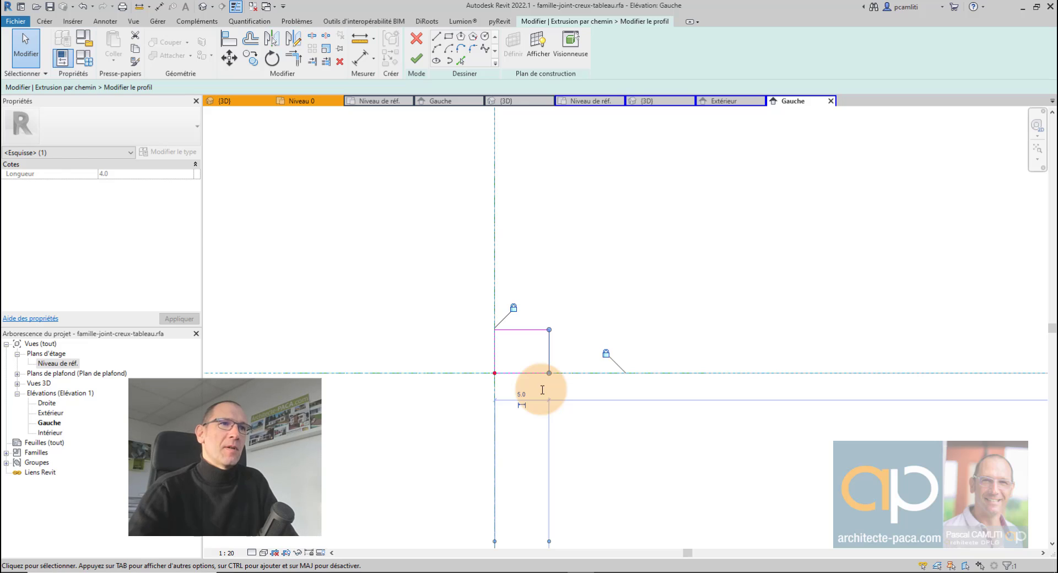
key("Escape")
- Unlock the profile's vertical edge from the exterior wall face and move it outside the wall, making the profile 6.0 wide
scroll(568, 340, "down", 3)
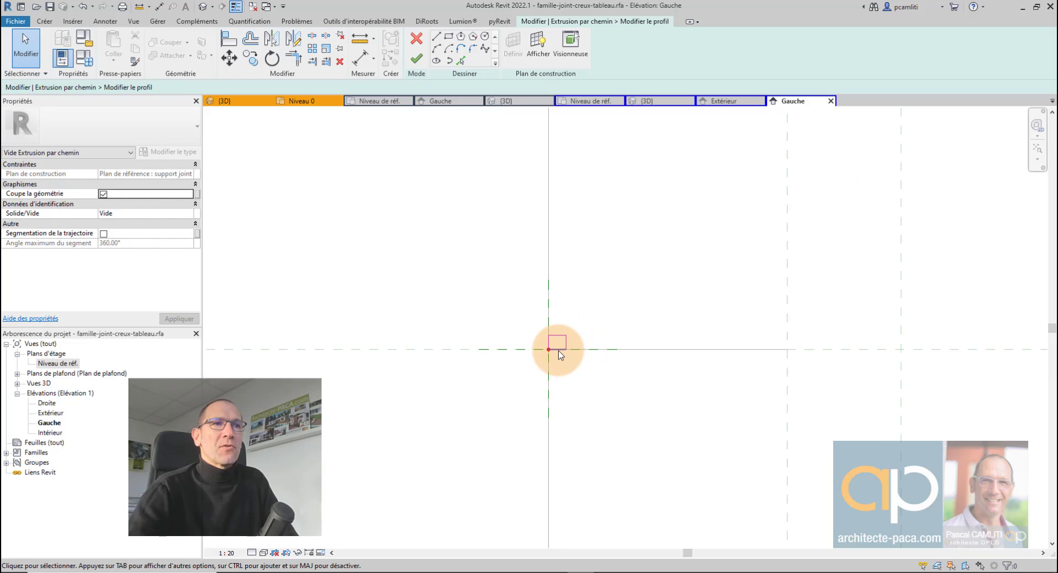
scroll(559, 352, "up", 3)
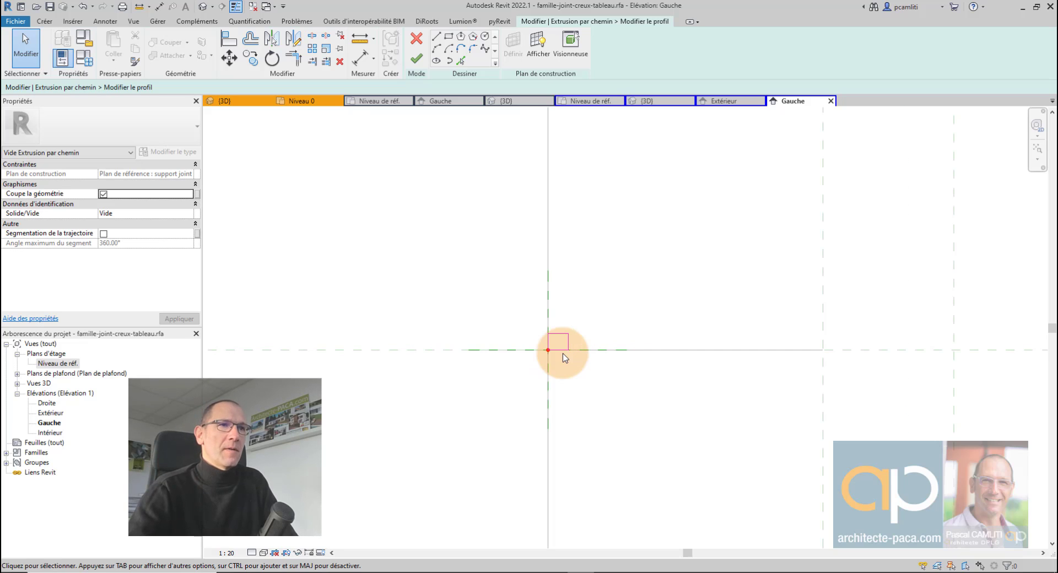
scroll(560, 354, "up", 2)
left_click(548, 342)
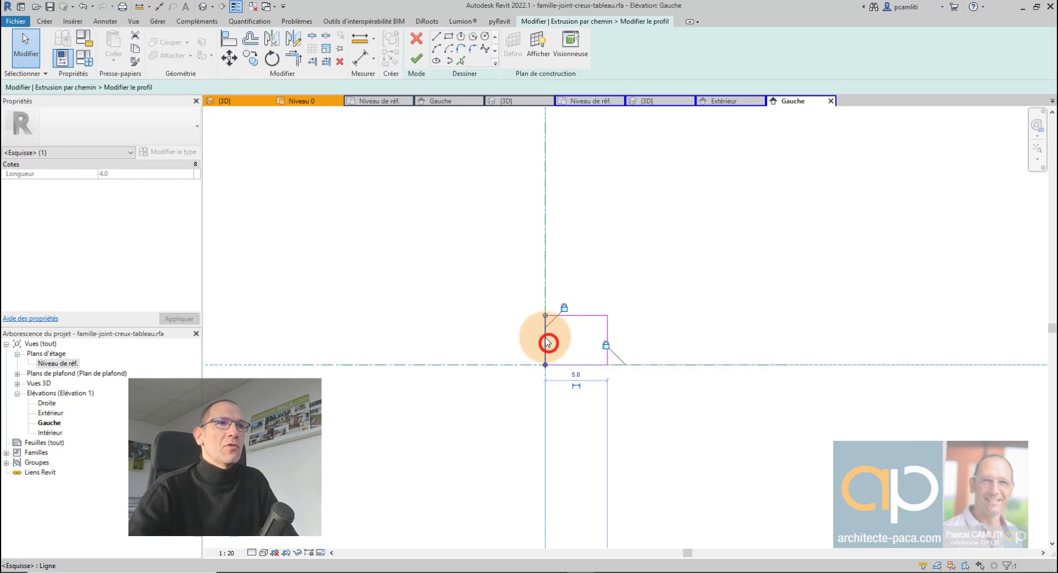
left_click(565, 310)
scroll(546, 335, "up", 2)
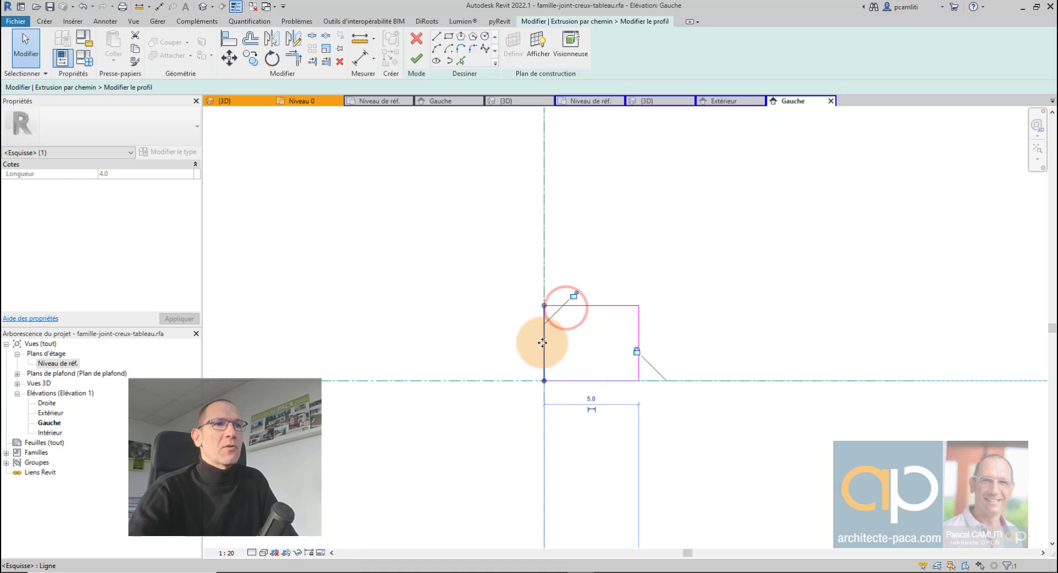
left_click_drag(528, 350, 523, 350)
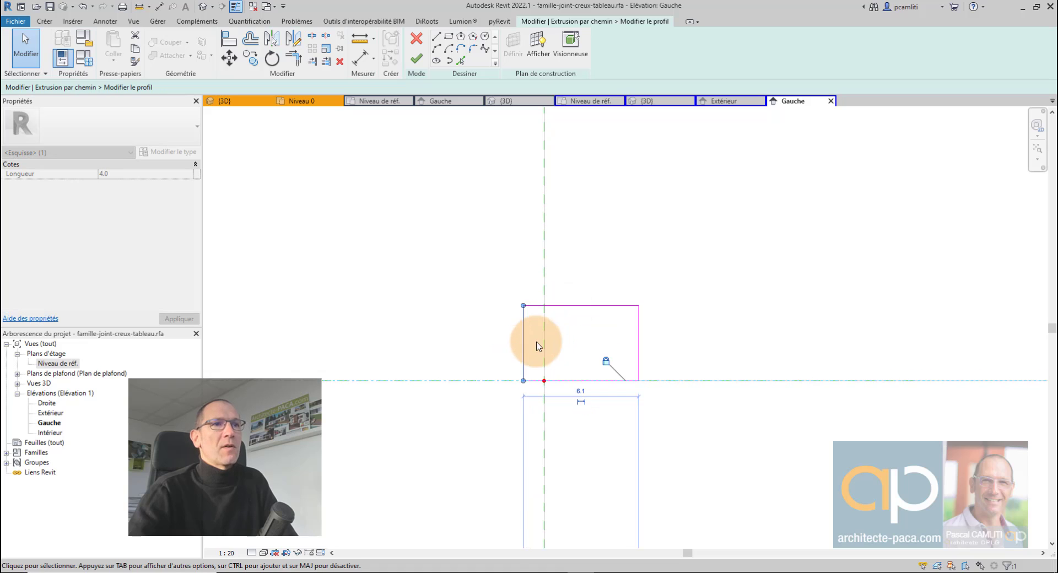
left_click(581, 390)
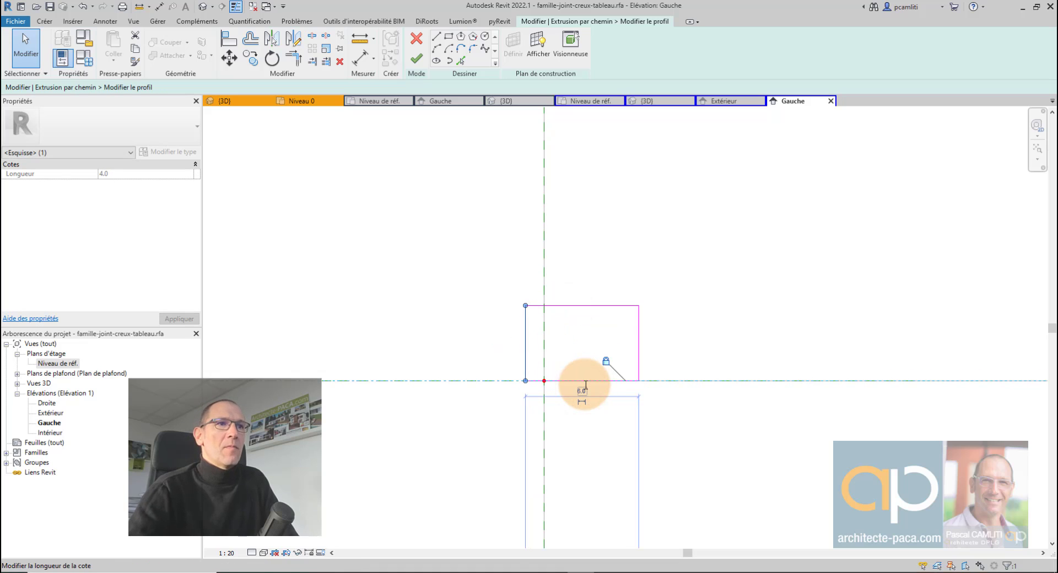
type("6.0")
left_click(489, 359)
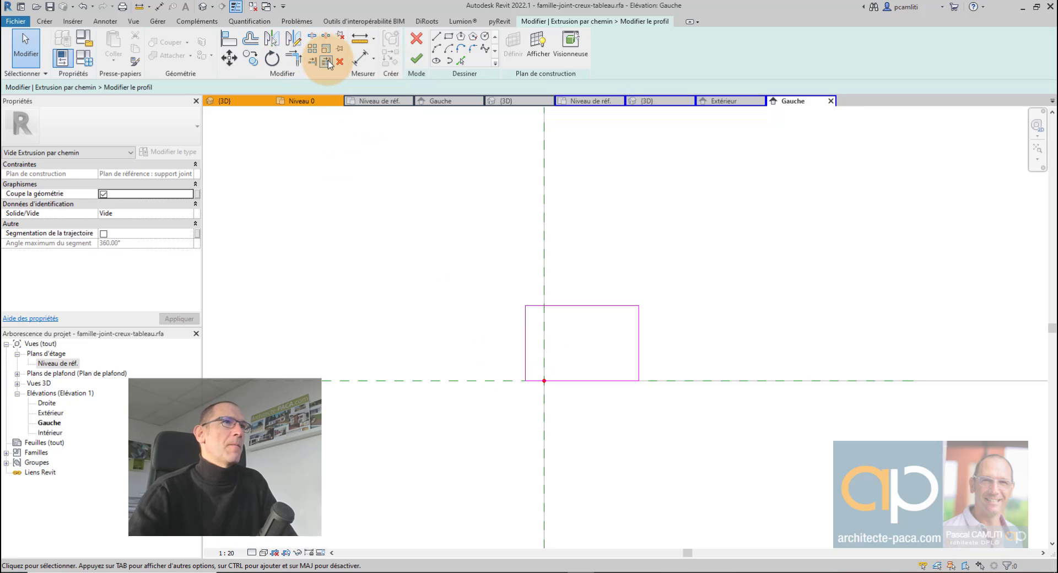
- Add a locked aligned dimension between the wall's exterior face and the profile's outer edge, and finish the profile sketch
left_click(367, 66)
left_click(543, 425)
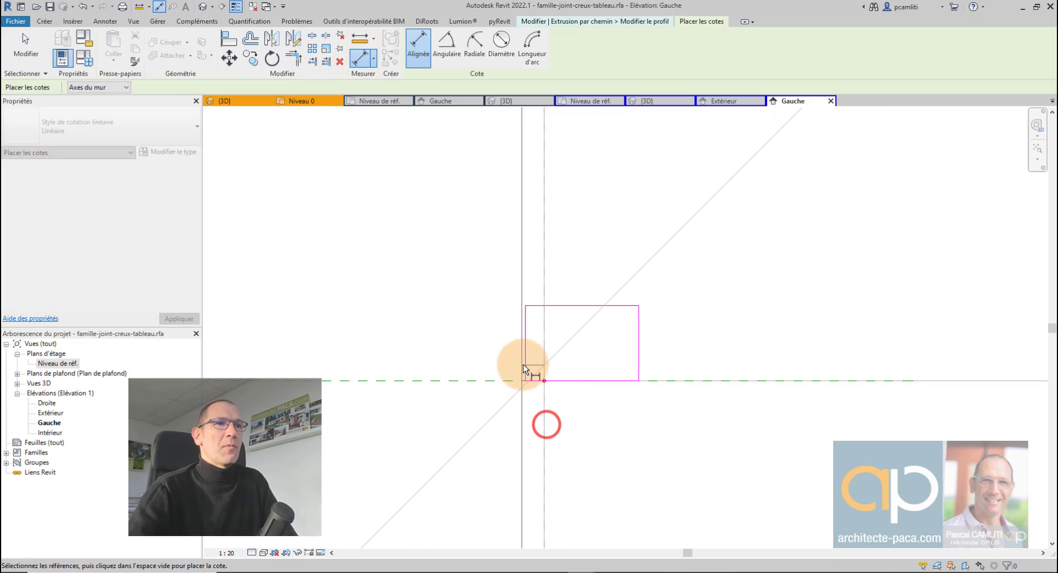
scroll(526, 365, "up", 5)
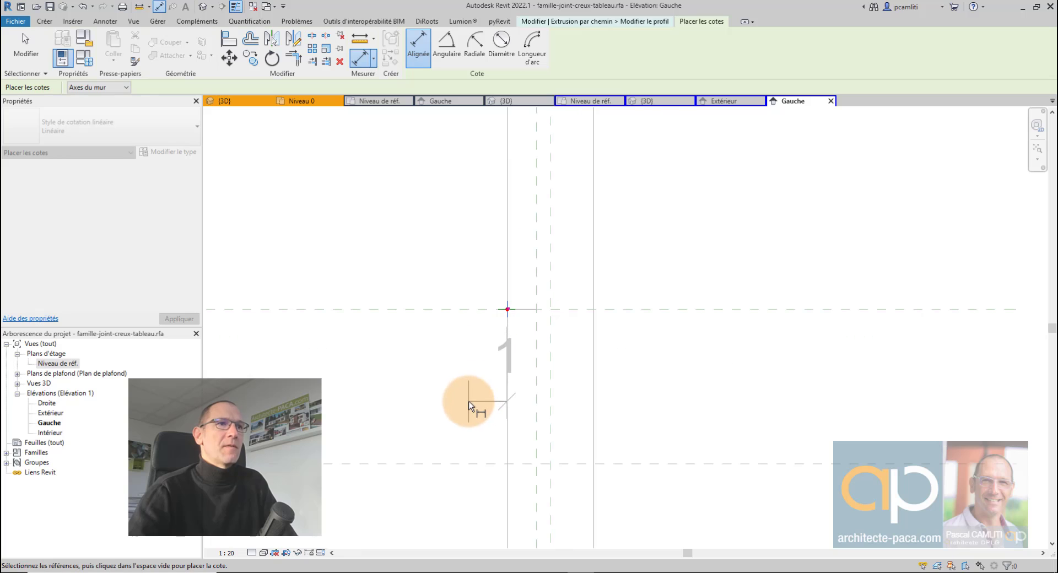
left_click(466, 402)
scroll(543, 466, "down", 5)
scroll(531, 496, "up", 4)
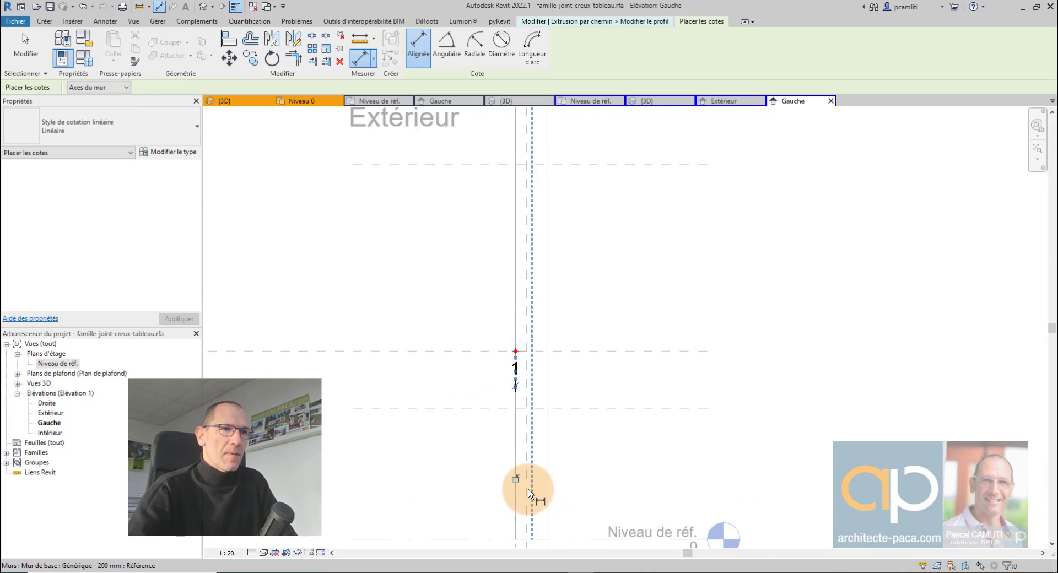
left_click(504, 470)
key("Escape")
key("Escape")
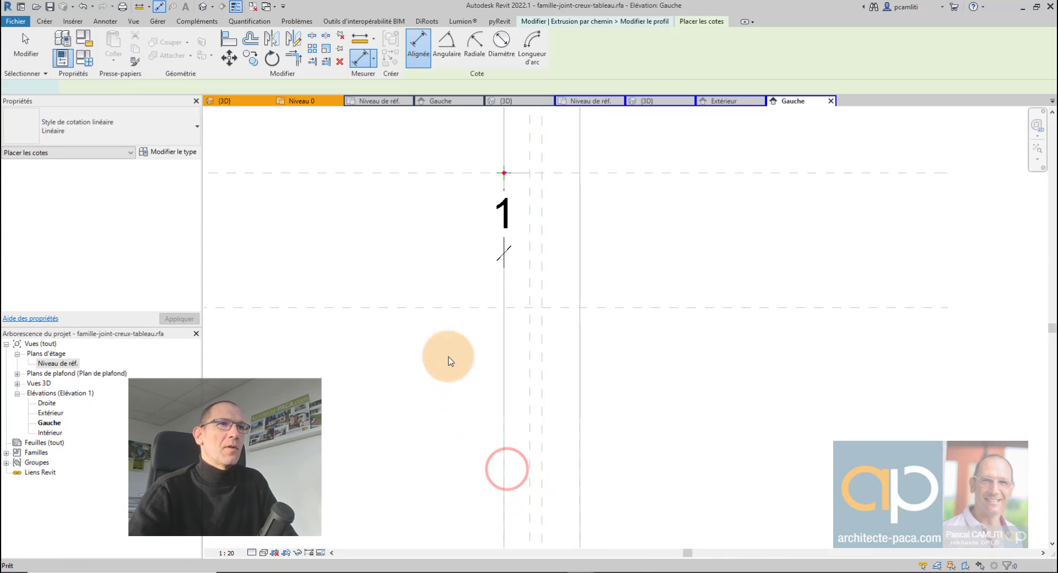
scroll(469, 132, "up", 3)
left_click(418, 57)
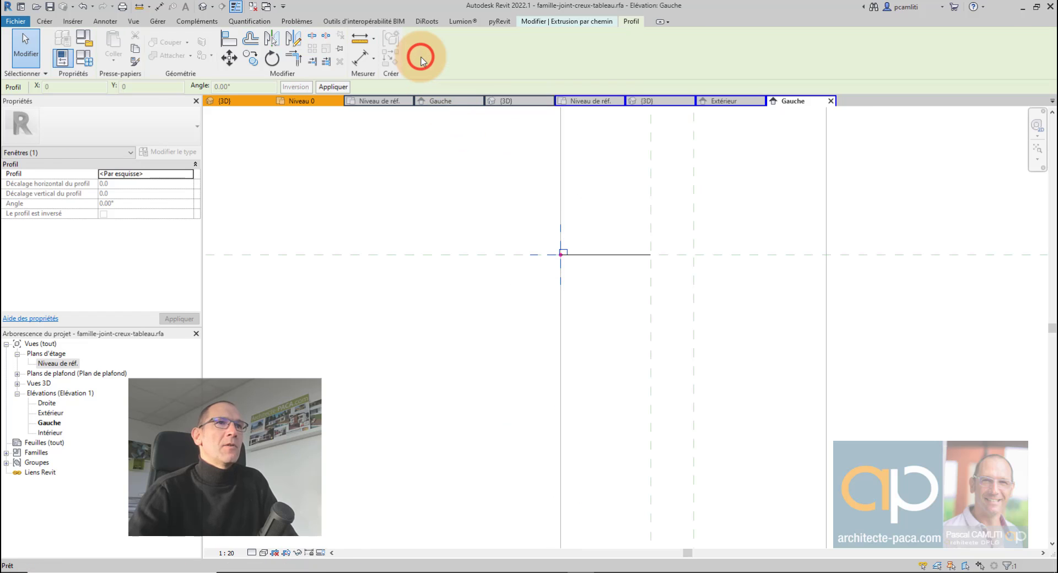
- Finish the void sweep along the joint path with its sketched profile and clear the selection
scroll(571, 251, "up", 2)
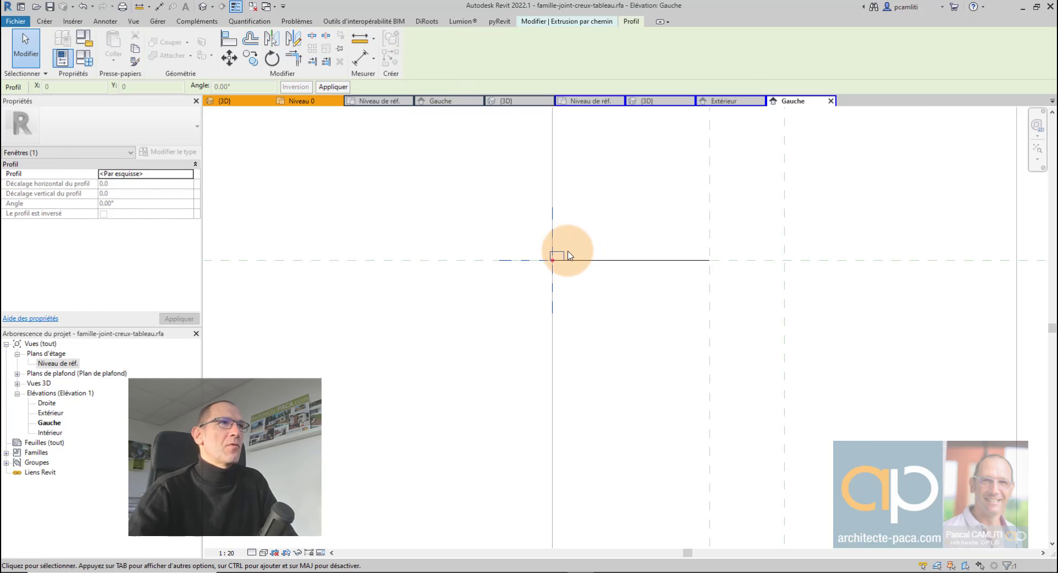
left_click(562, 260)
left_click(568, 256)
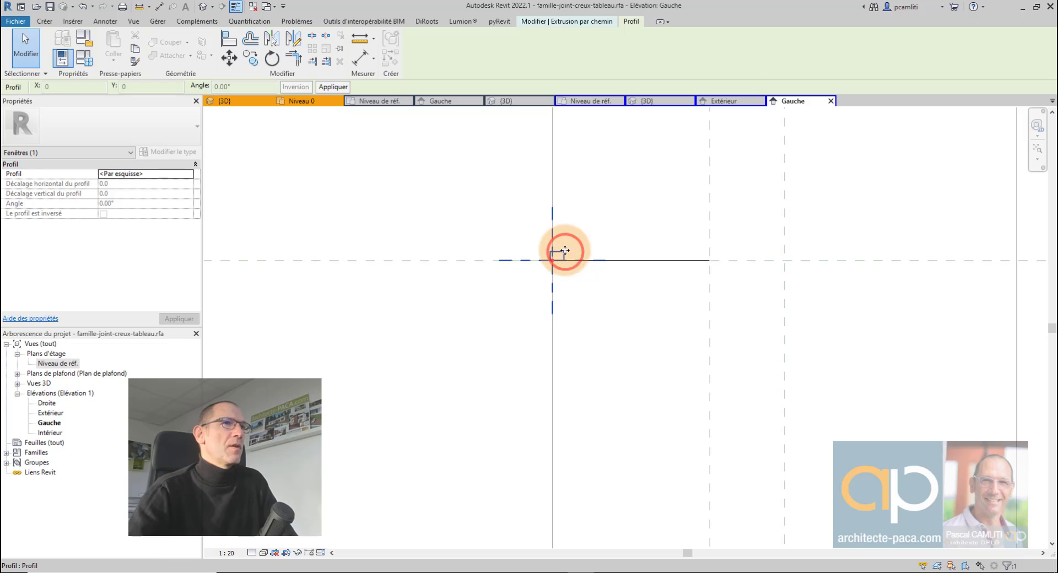
left_click(565, 250)
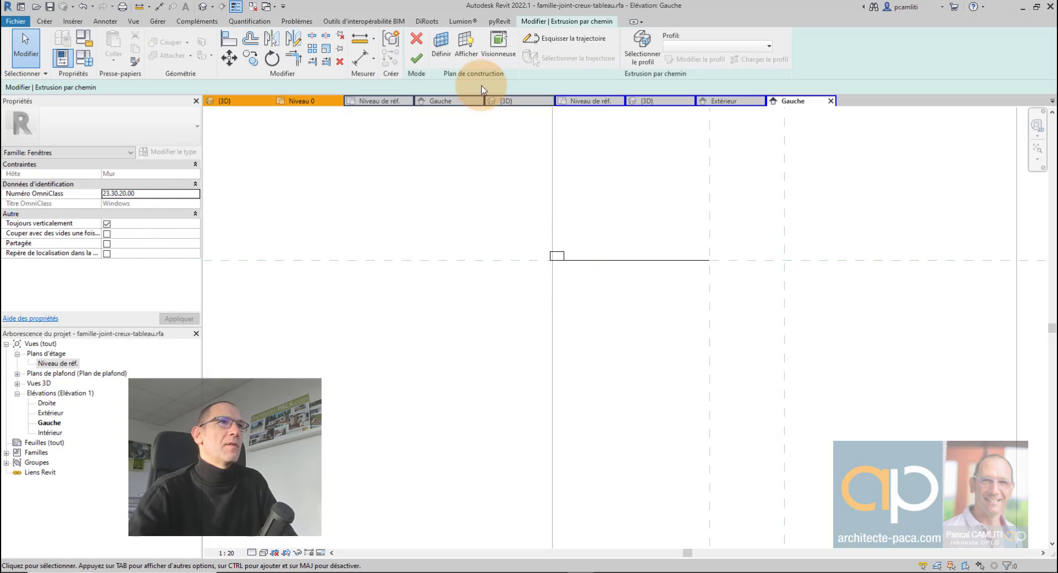
left_click(425, 58)
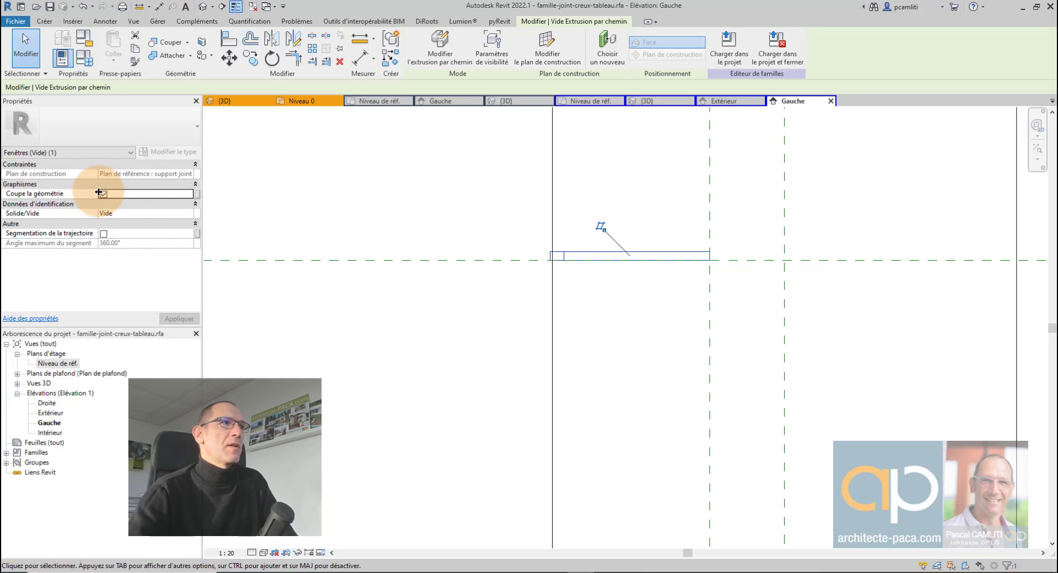
left_click(426, 178)
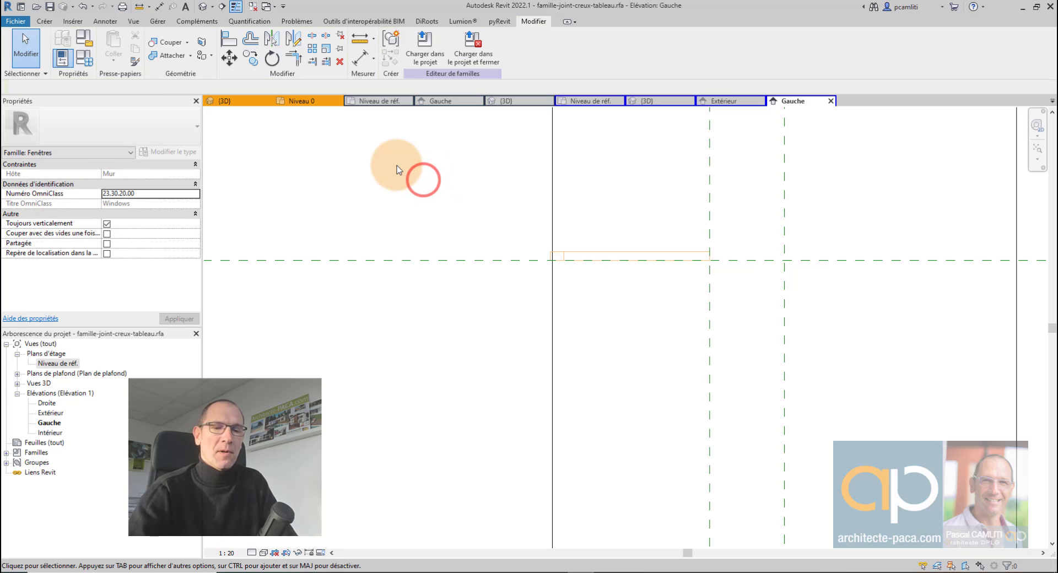
- Cut the host wall with the void sweep using Cut Geometry in the family's 3D view
key("ctrl+Tab")
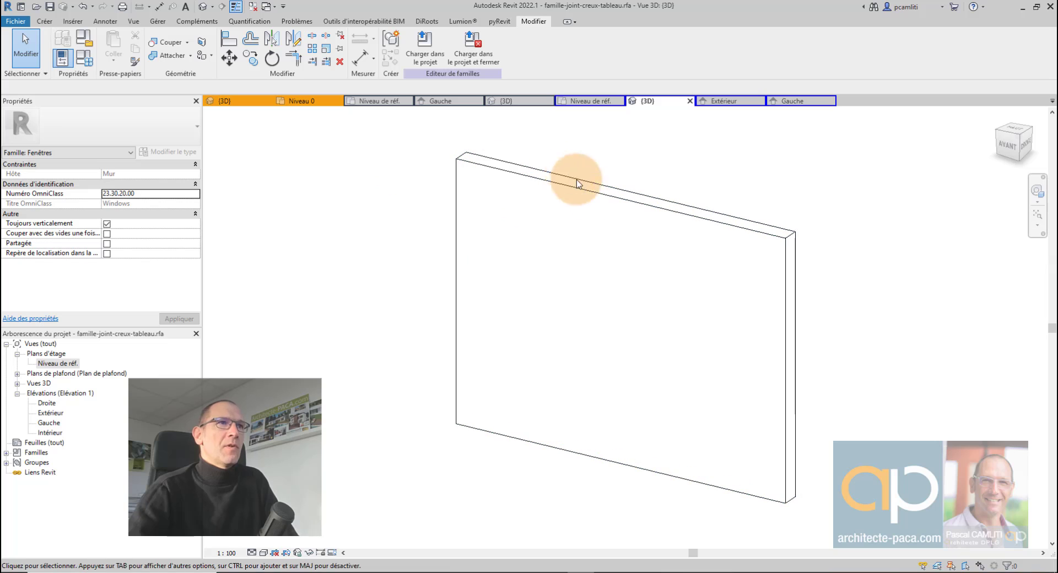
middle_click_drag(574, 177, 670, 348, "shift")
left_click(669, 346)
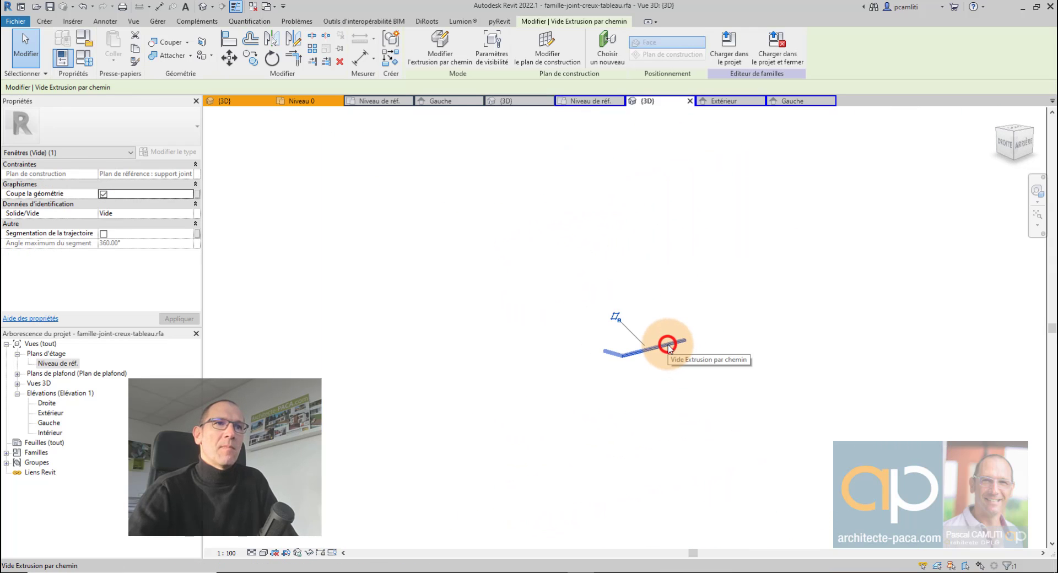
left_click(414, 204)
left_click(168, 42)
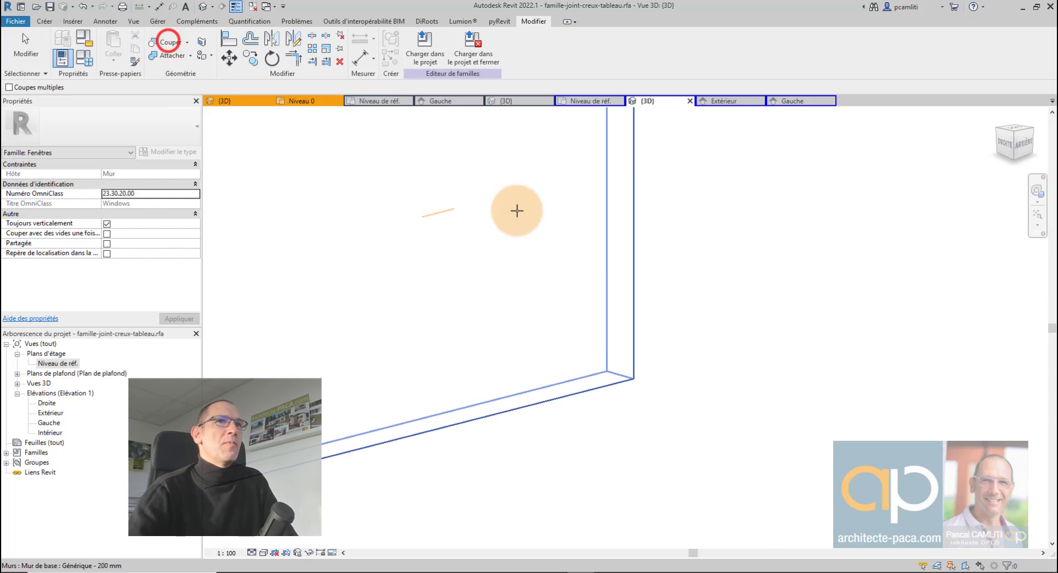
left_click(607, 243)
left_click(470, 222)
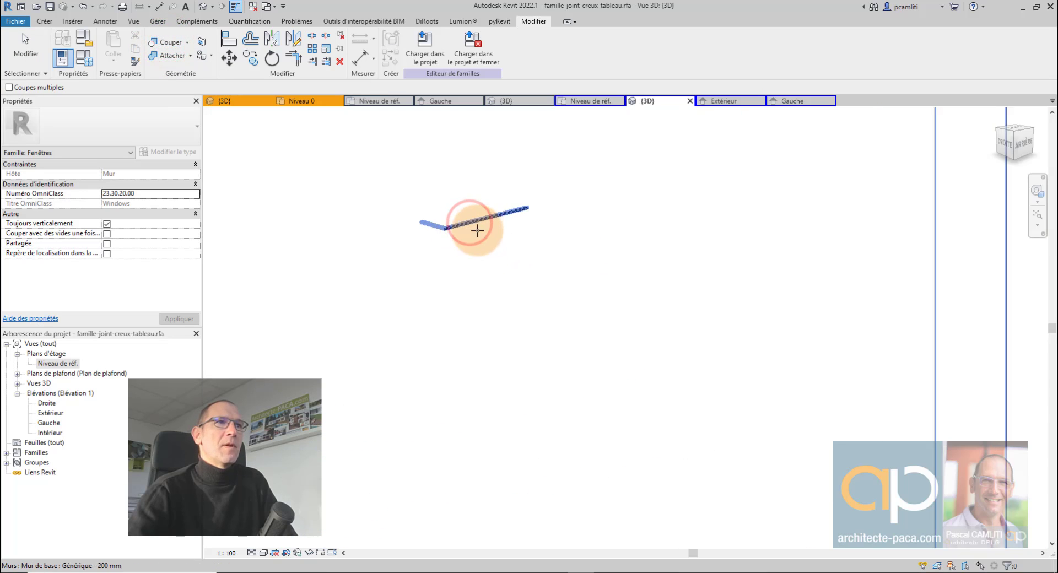
middle_click_drag(502, 238, 494, 308)
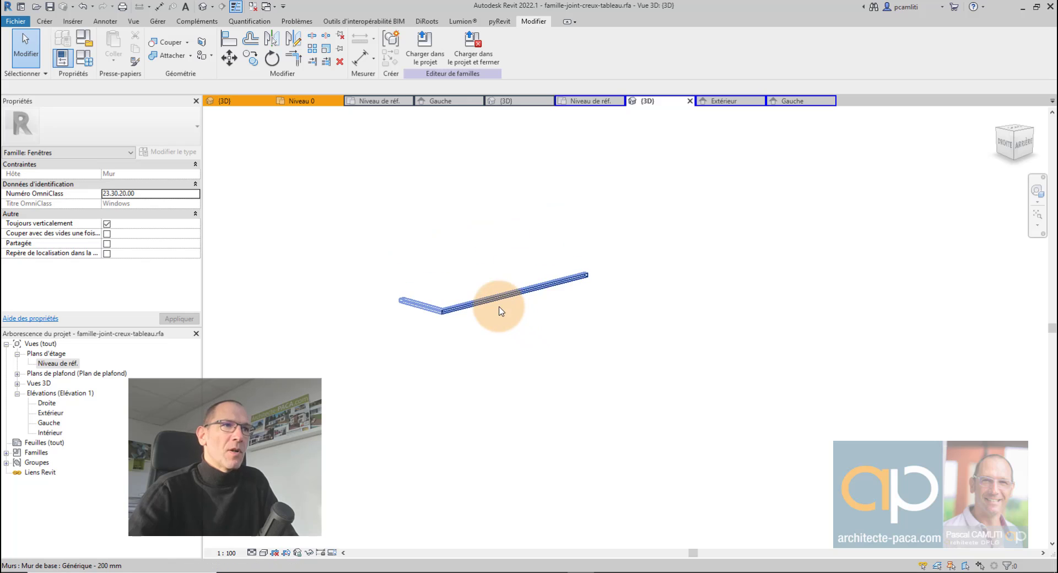
scroll(494, 307, "up", 3)
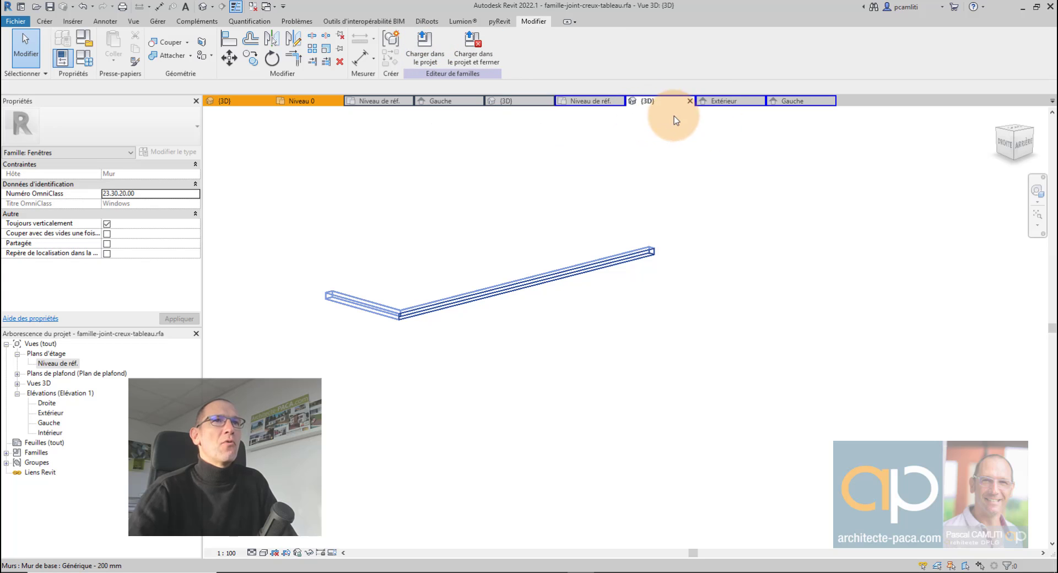
left_click(724, 101)
scroll(747, 326, "down", 2)
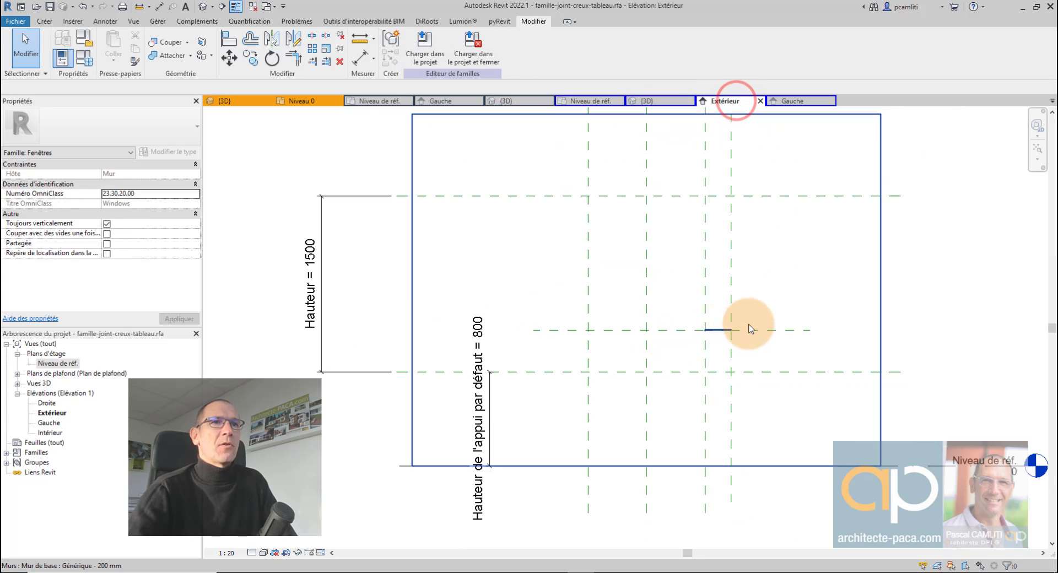
scroll(676, 354, "up", 3)
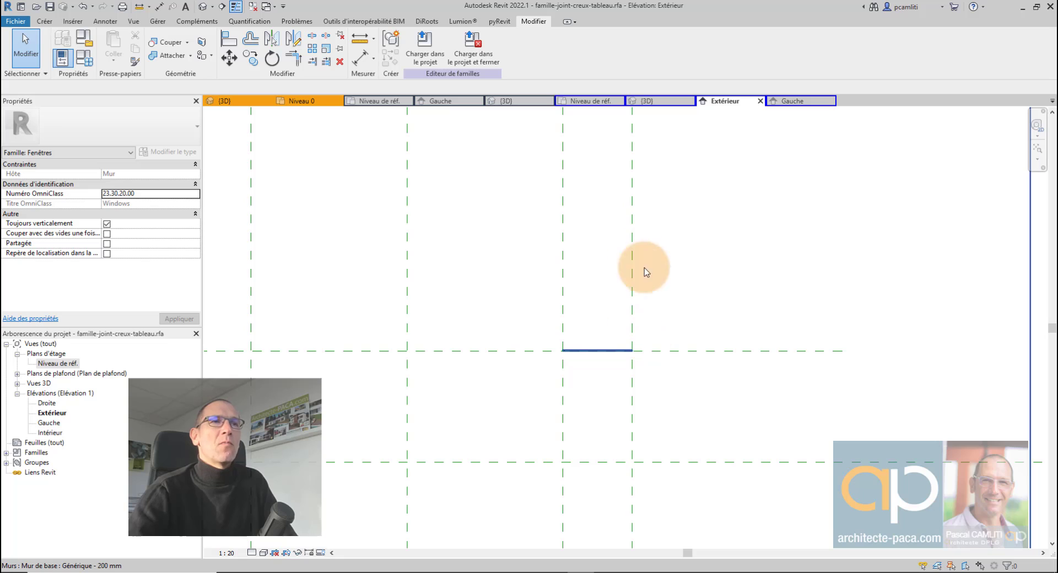
scroll(678, 320, "down", 2)
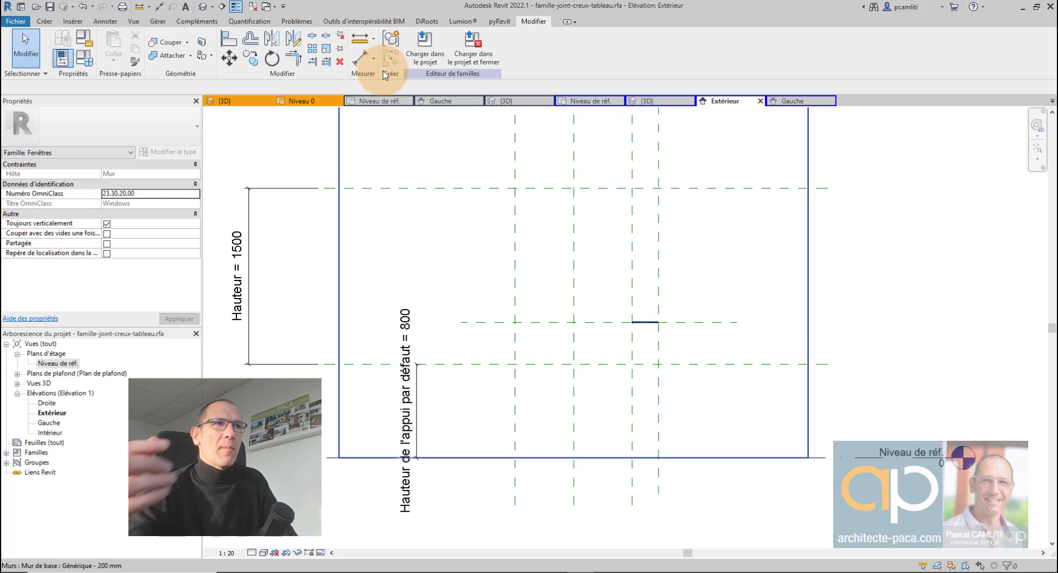
left_click(359, 57)
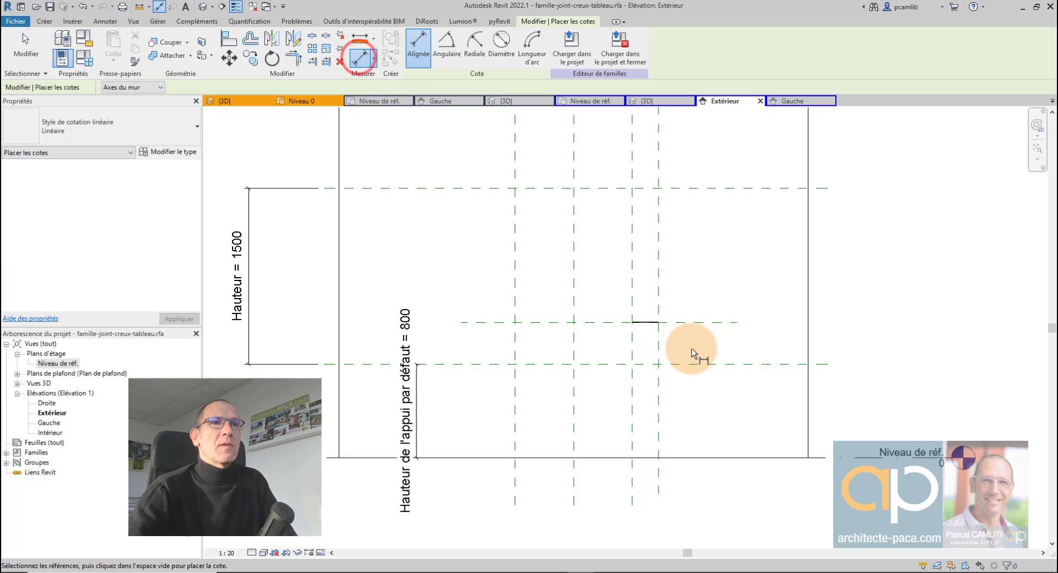
left_click(687, 361)
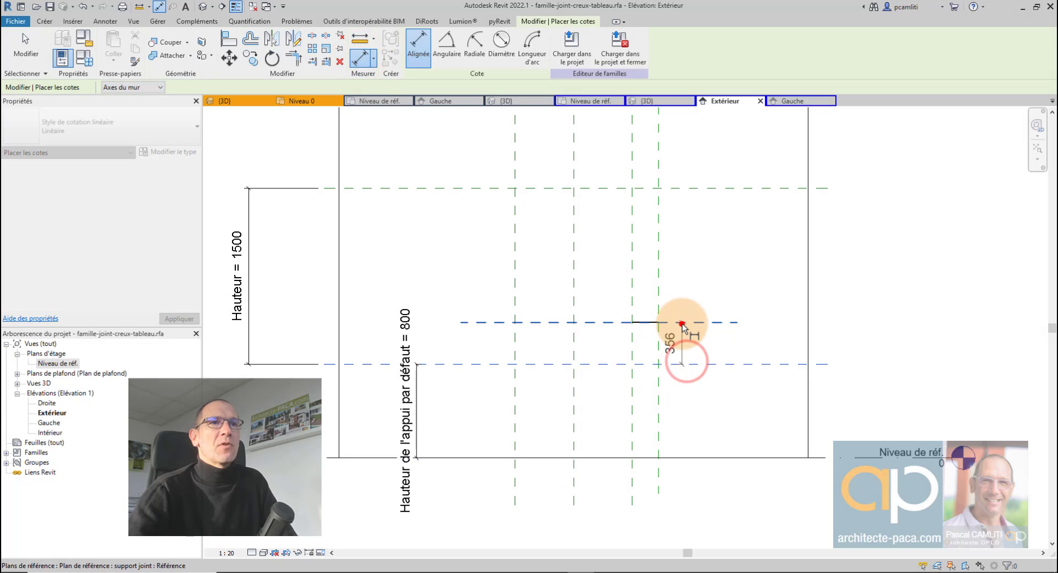
left_click(682, 326)
scroll(683, 334, "up", 2)
scroll(685, 284, "down", 1)
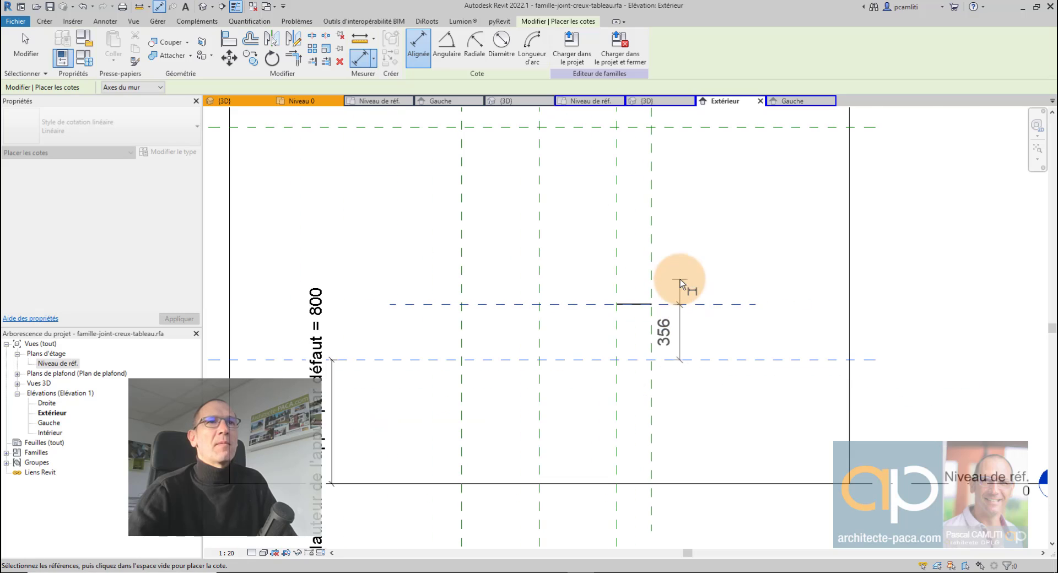
key("Escape")
scroll(721, 279, "down", 1)
key("Escape")
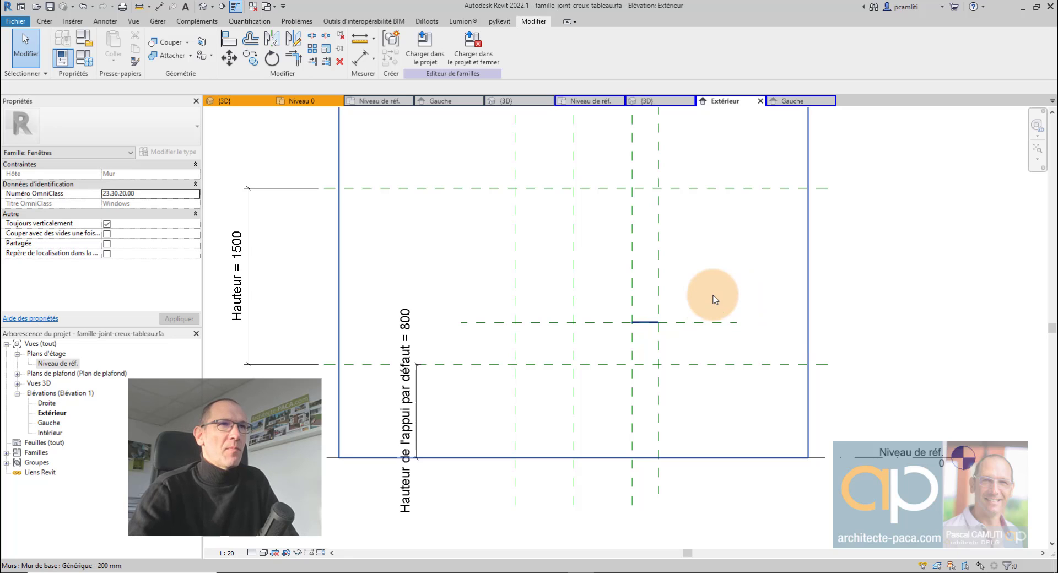
- Load the joint family into Projet1 and place an instance beside the window on the Niveau 0 plan
left_click(425, 48)
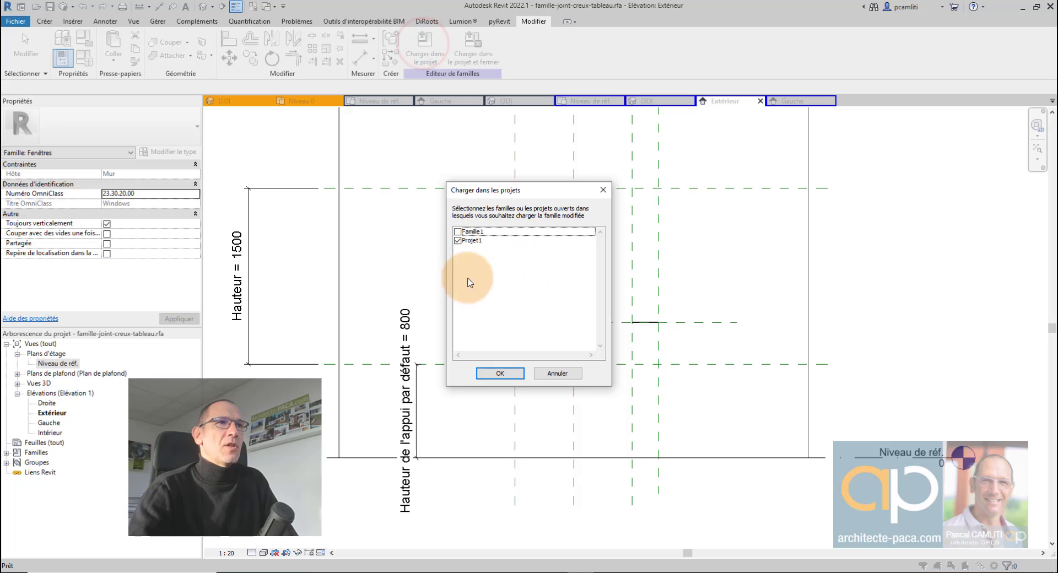
left_click(500, 374)
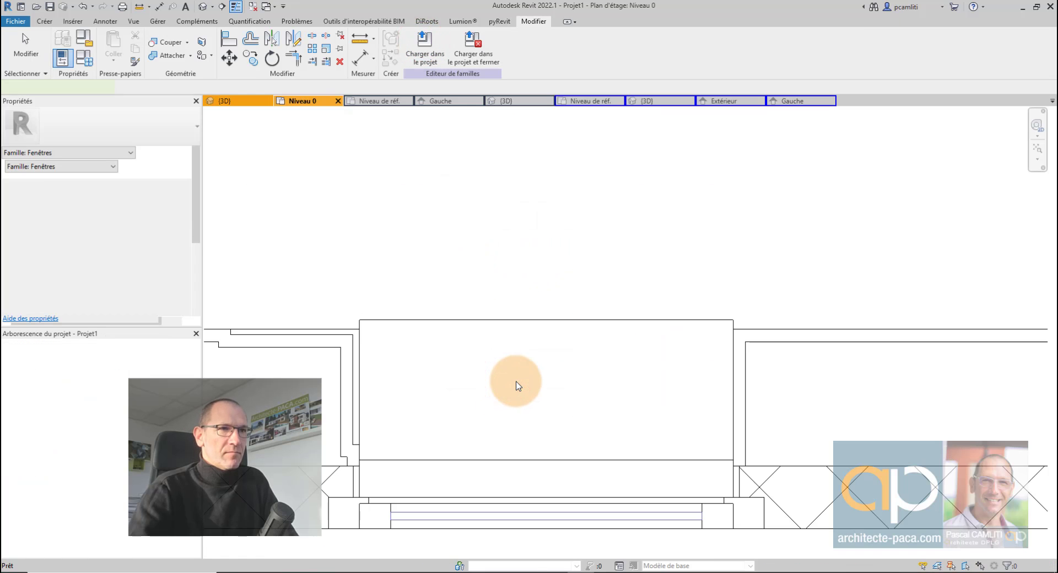
scroll(741, 329, "down", 3)
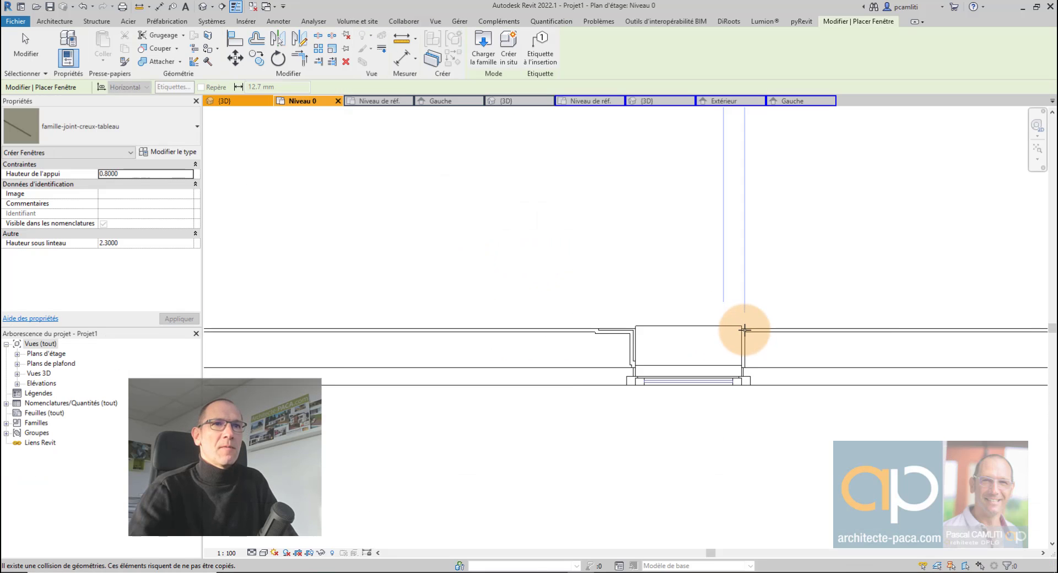
scroll(743, 330, "up", 3)
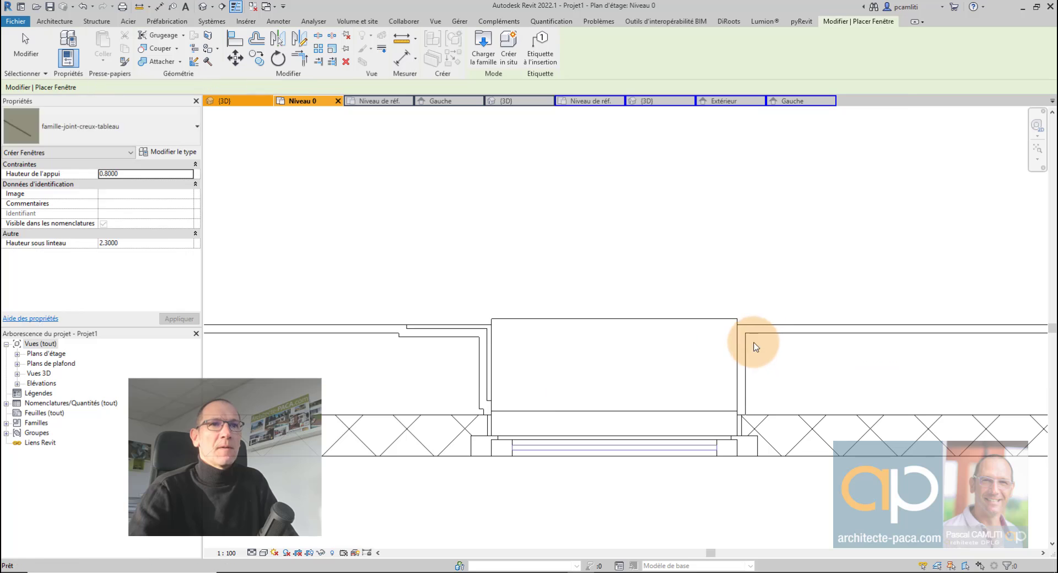
key("Escape")
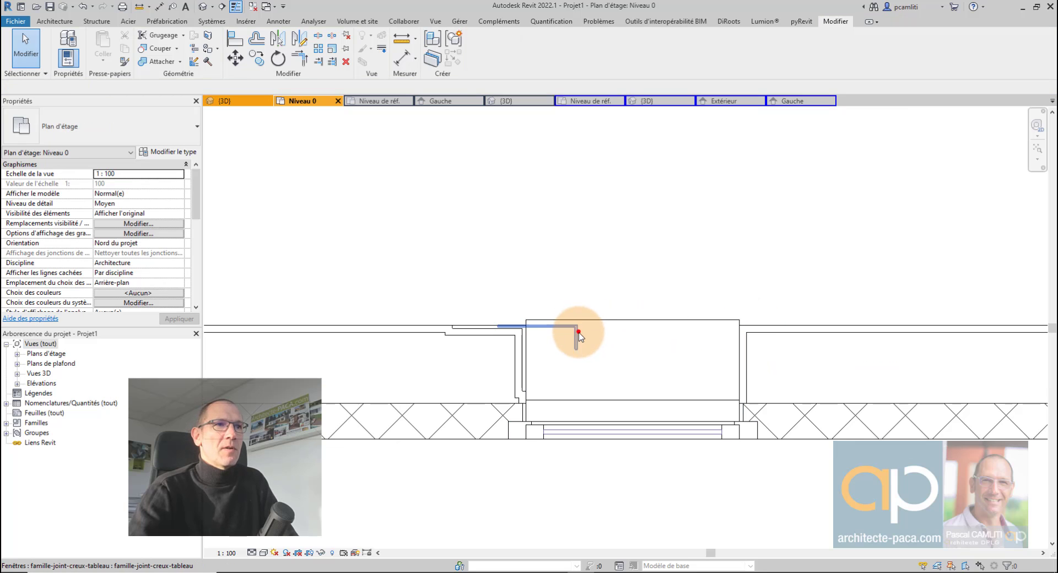
- Isolate the placed joint instance in 3D with a selection box around it
left_click(576, 331)
scroll(576, 331, "up", 2)
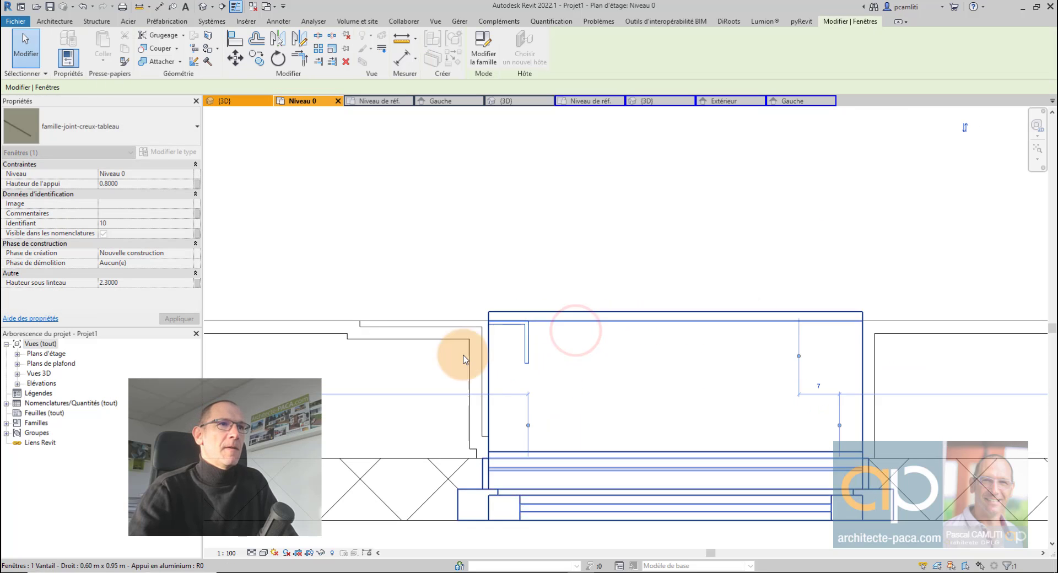
key("b")
key("x")
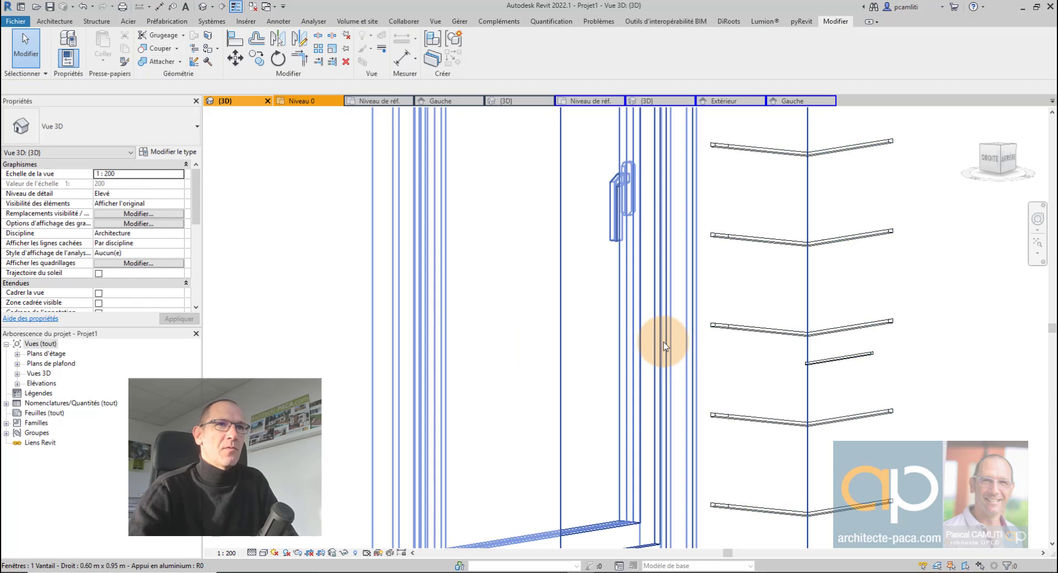
- Delete the uppermost arrayed joint group beside the window
scroll(783, 339, "up", 3)
scroll(758, 325, "down", 5)
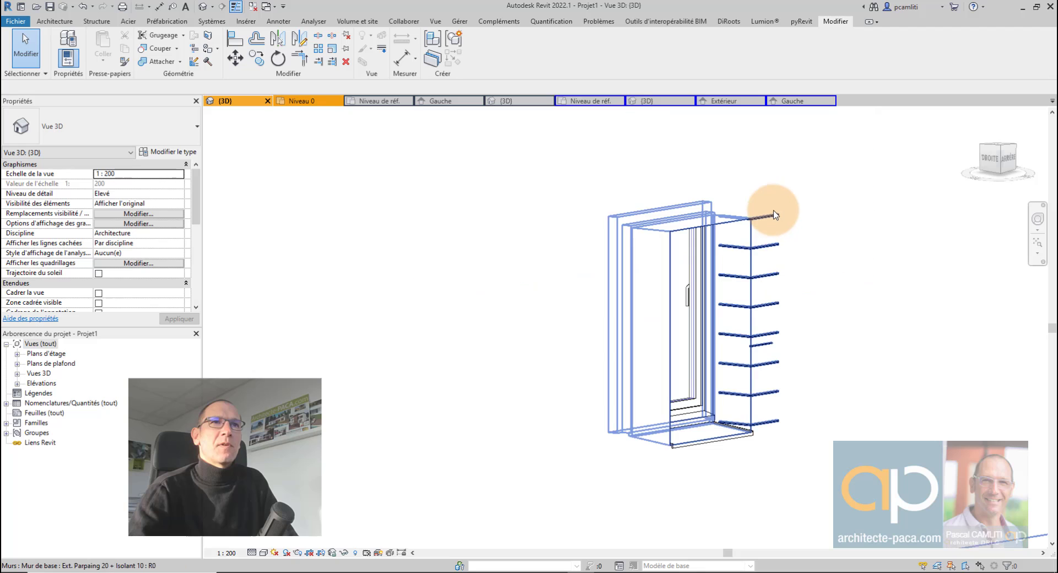
left_click(776, 219)
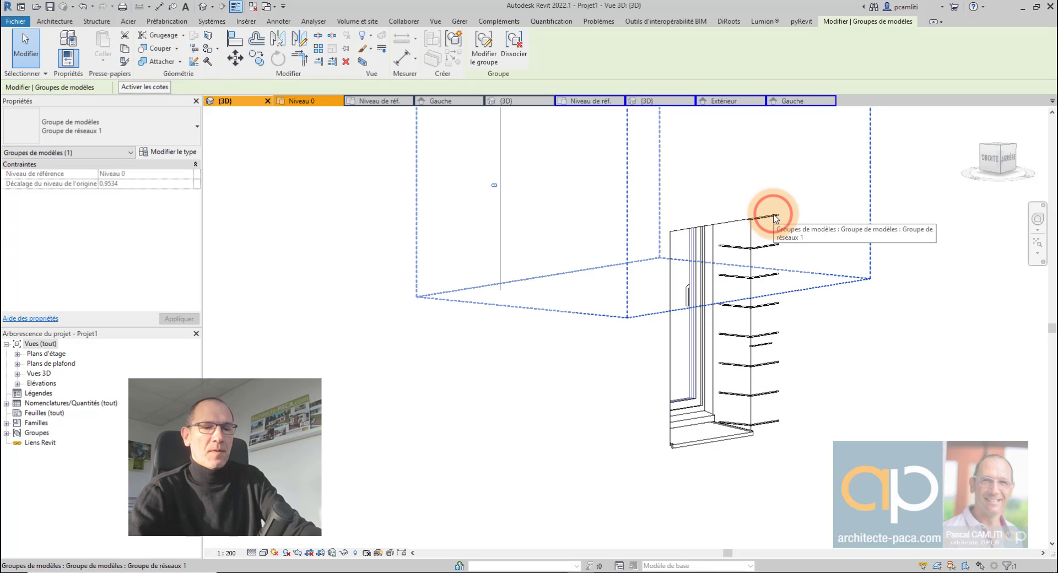
key("Delete")
left_click(776, 248)
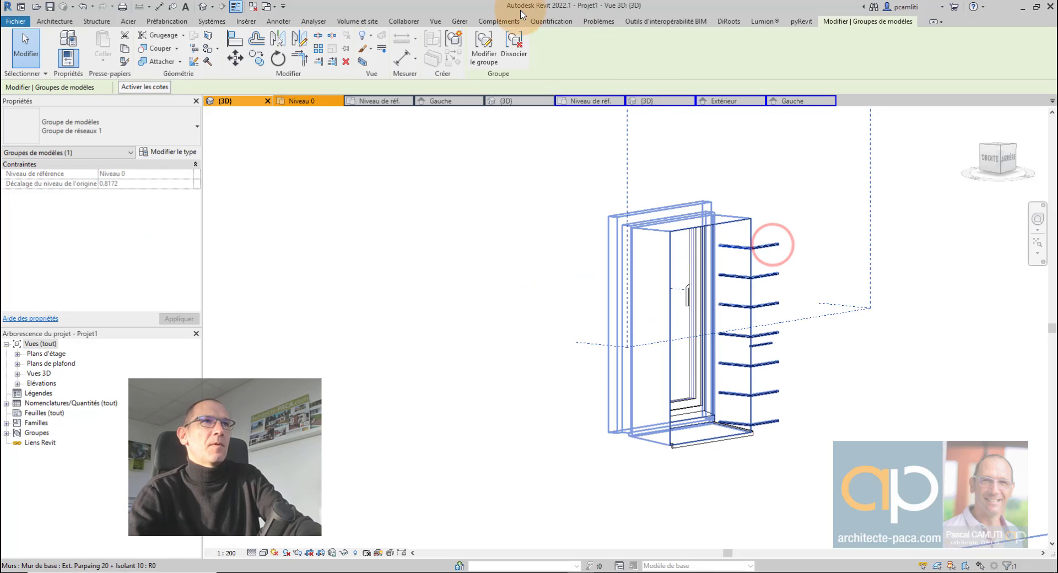
left_click(486, 44)
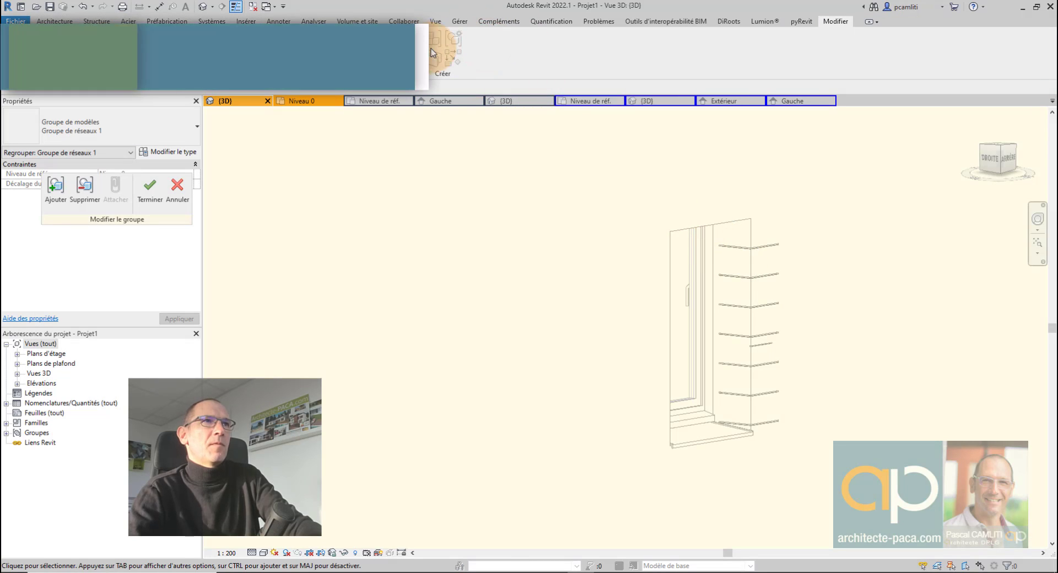
left_click(177, 187)
key("Escape")
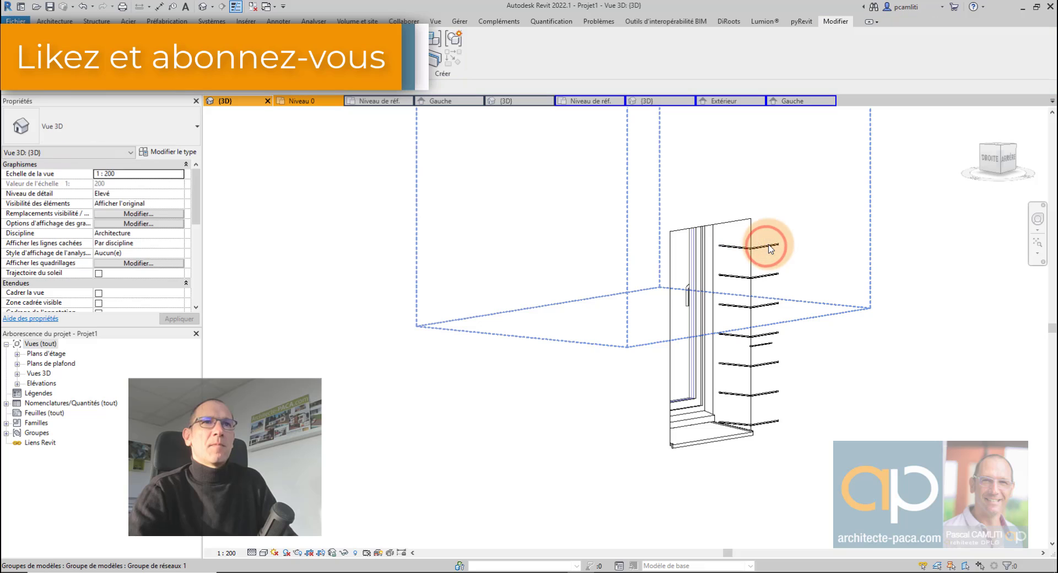
- Delete all the remaining arrayed joint groups beside the window, keeping only the placed famille-joint-creux-tableau instance
left_click(768, 245)
key("Delete")
left_click(768, 278)
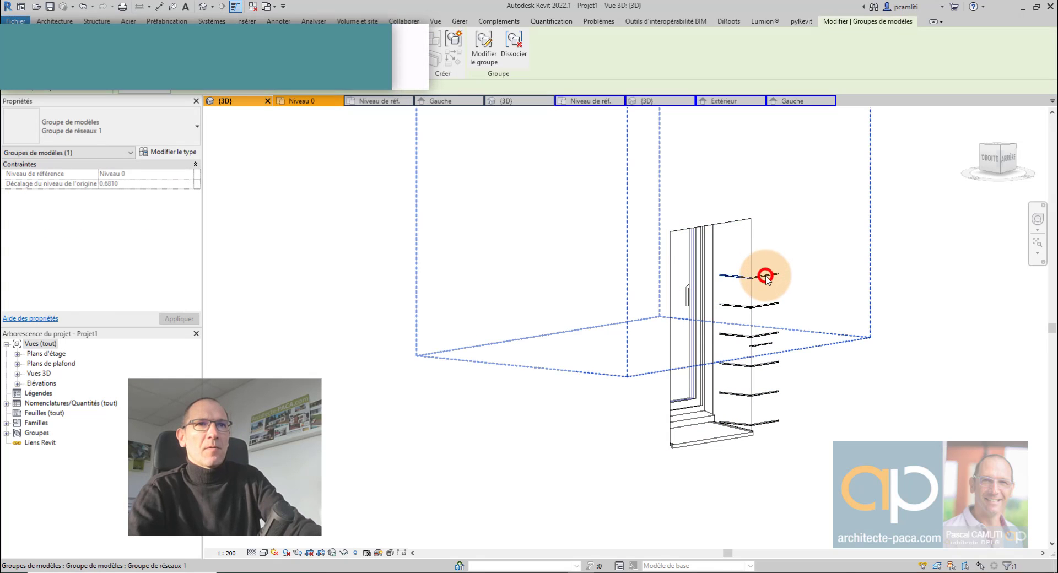
key("Delete")
left_click(770, 303)
key("Delete")
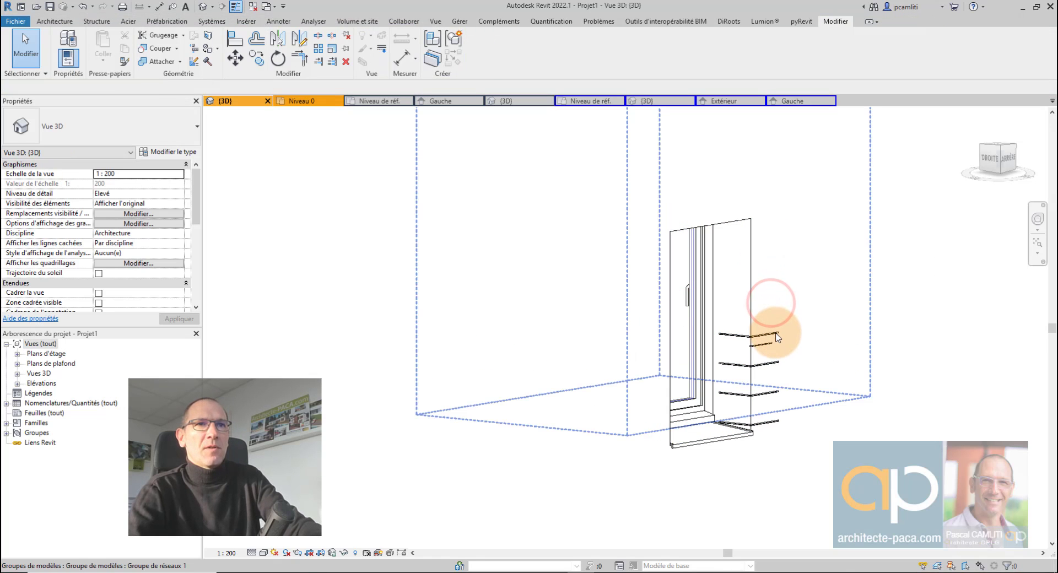
left_click(777, 334)
key("Delete")
left_click(776, 366)
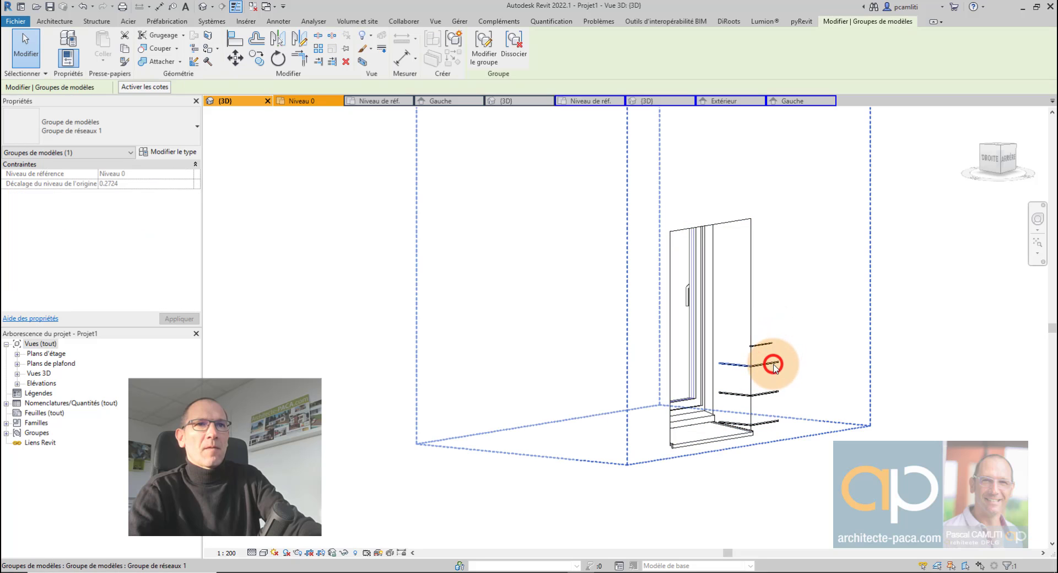
key("Delete")
left_click(771, 395)
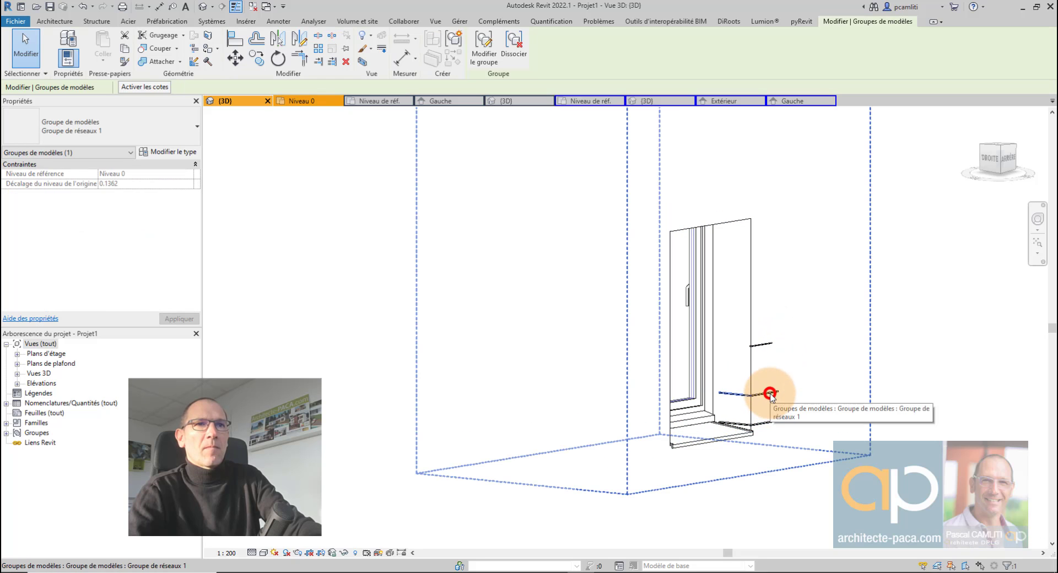
key("Delete")
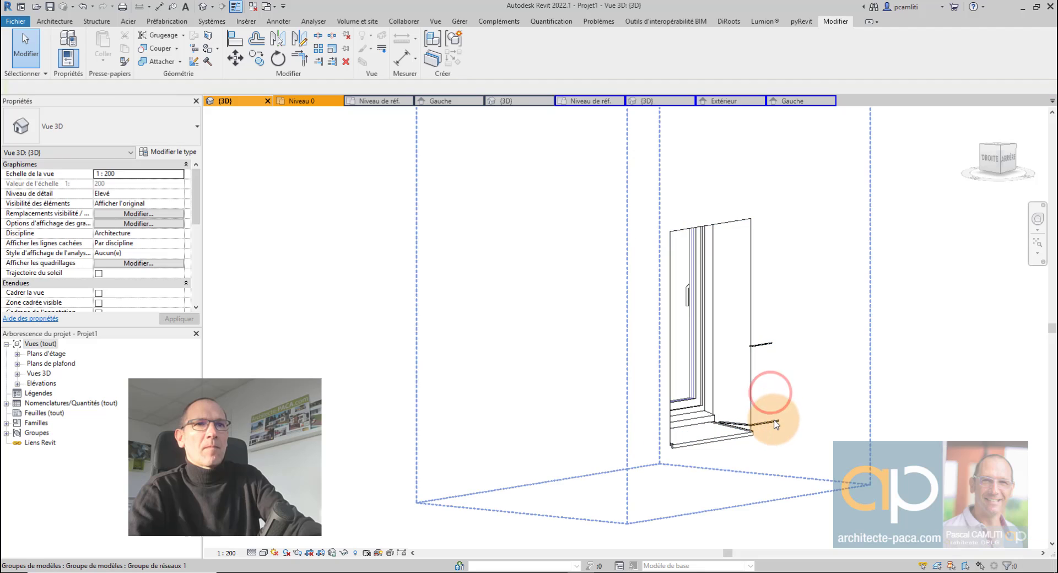
left_click(768, 422)
key("Delete")
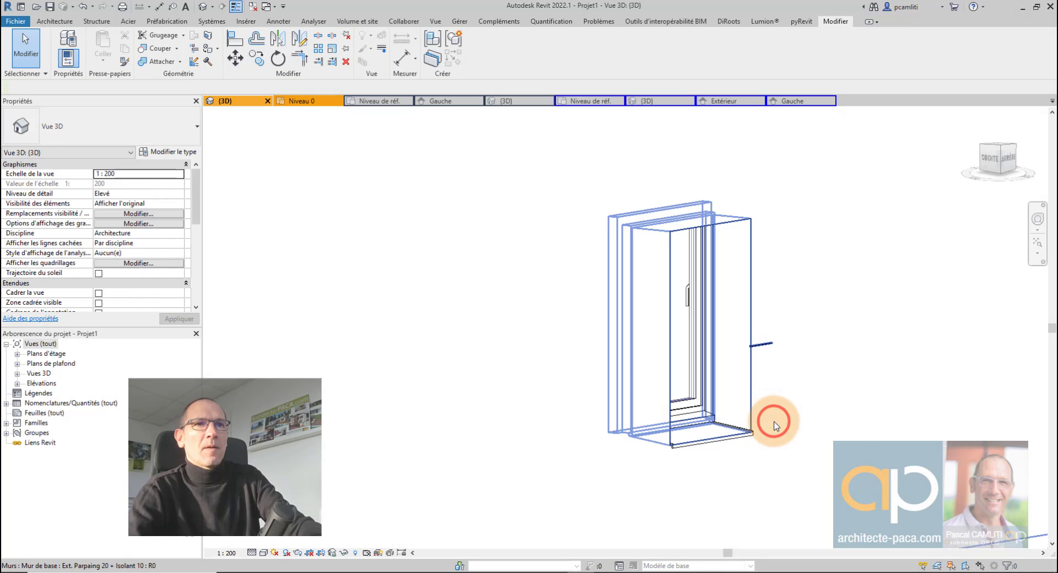
- Move the famille-joint-creux-tableau instance sideways in the rear 3D view, bringing its corner close to the window reveal's edge
scroll(762, 348, "up", 2)
left_click(763, 344)
scroll(756, 355, "up", 4)
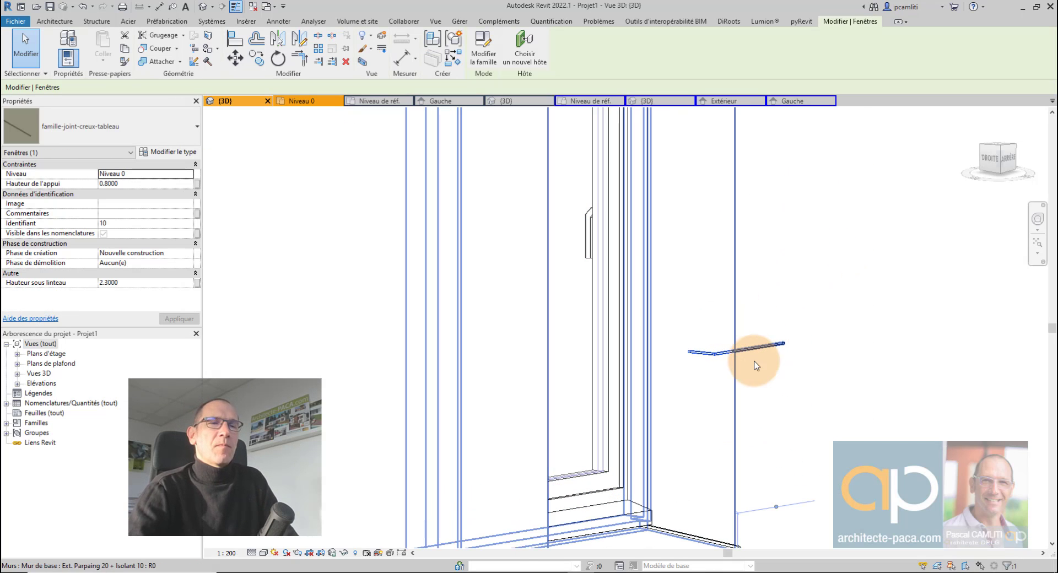
left_click(1011, 171)
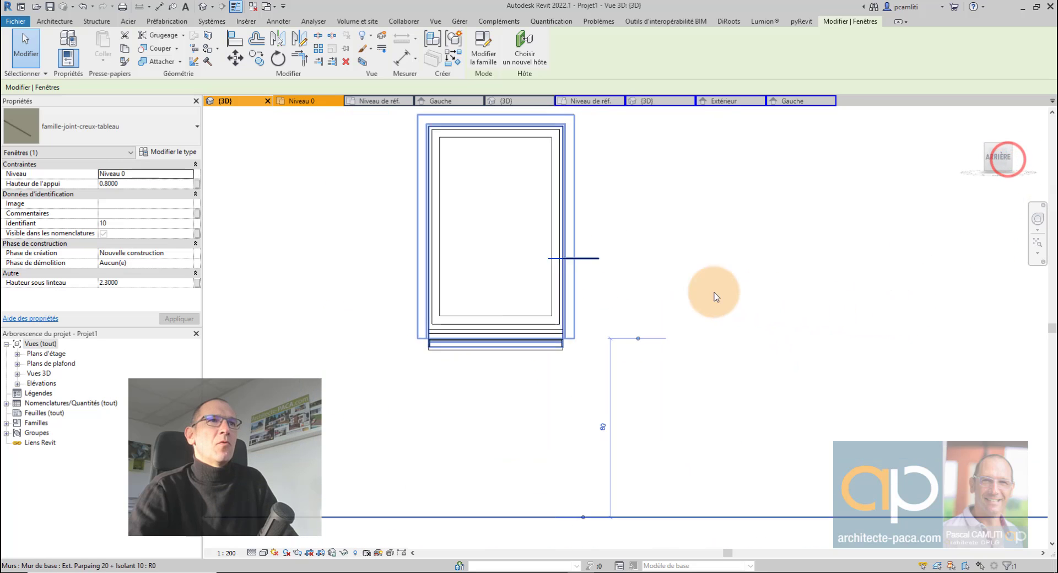
scroll(766, 421, "up", 3)
scroll(767, 417, "down", 4)
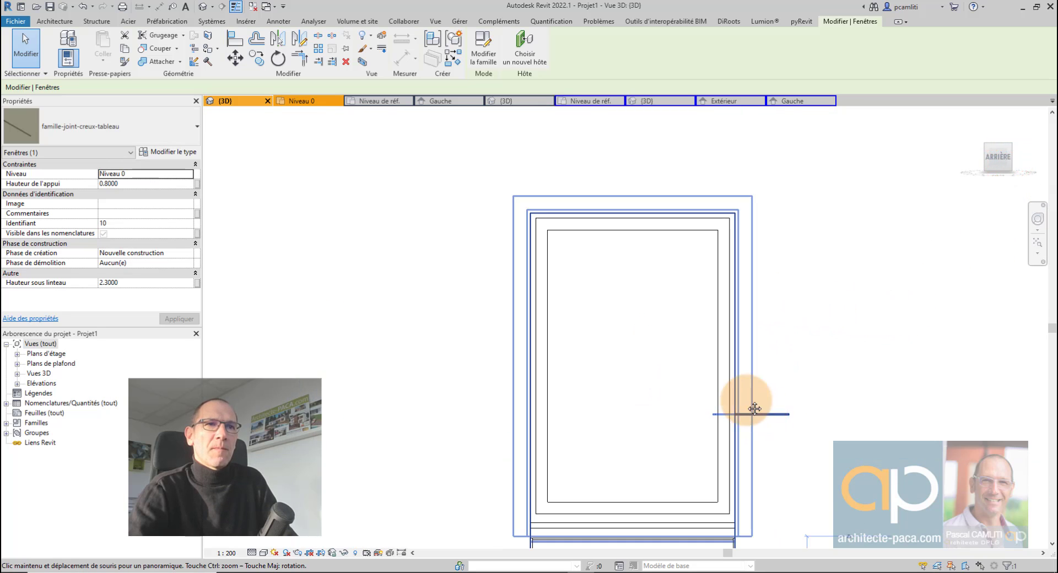
middle_click_drag(755, 410, 595, 256)
mouse_move(611, 258)
left_mouse_down()
mouse_move(637, 264)
mouse_move(620, 266)
left_mouse_up()
scroll(619, 266, "up", 3)
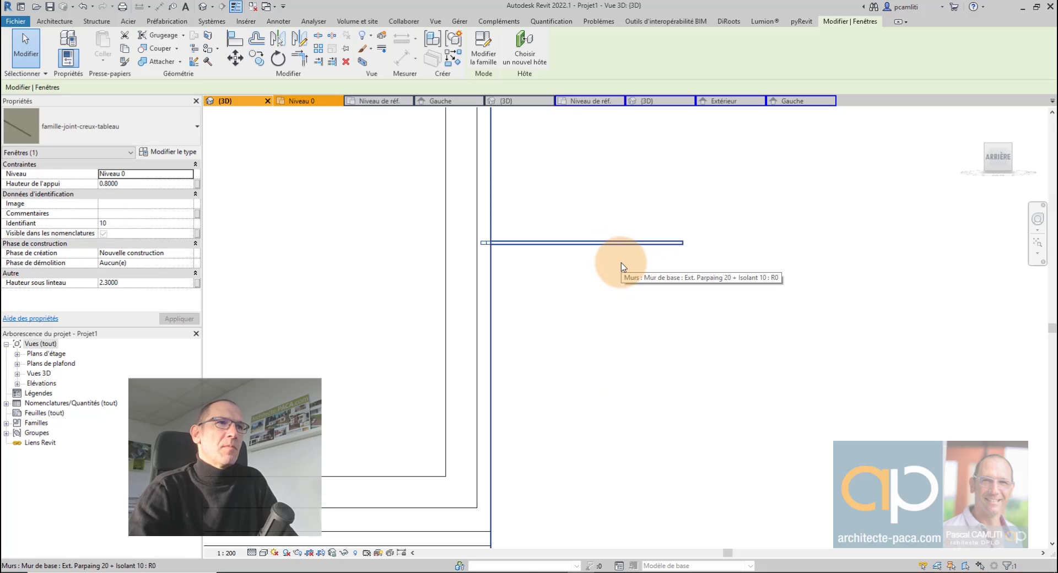
key("Escape")
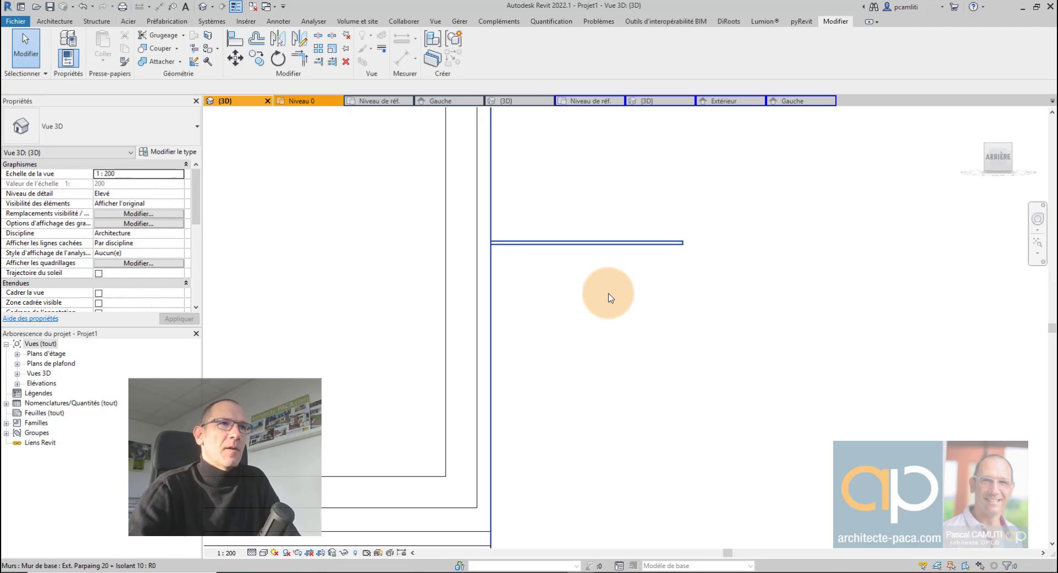
- Nudge the joint instance sideways in the rear view so its corner sits flush with the reveal's outer edge
middle_click_drag(610, 296, 388, 150, "shift")
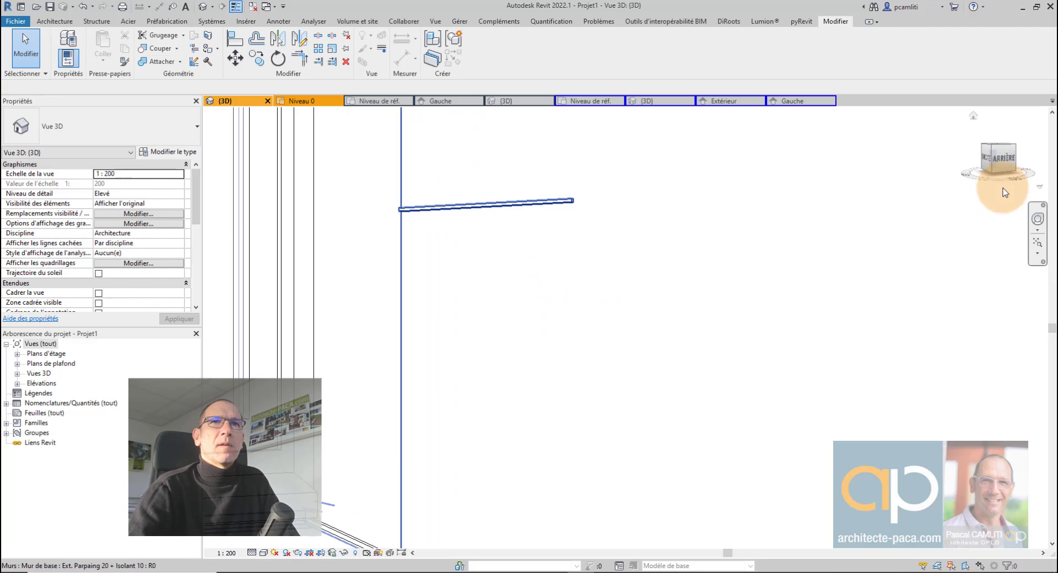
left_click(1007, 159)
scroll(620, 350, "up", 5)
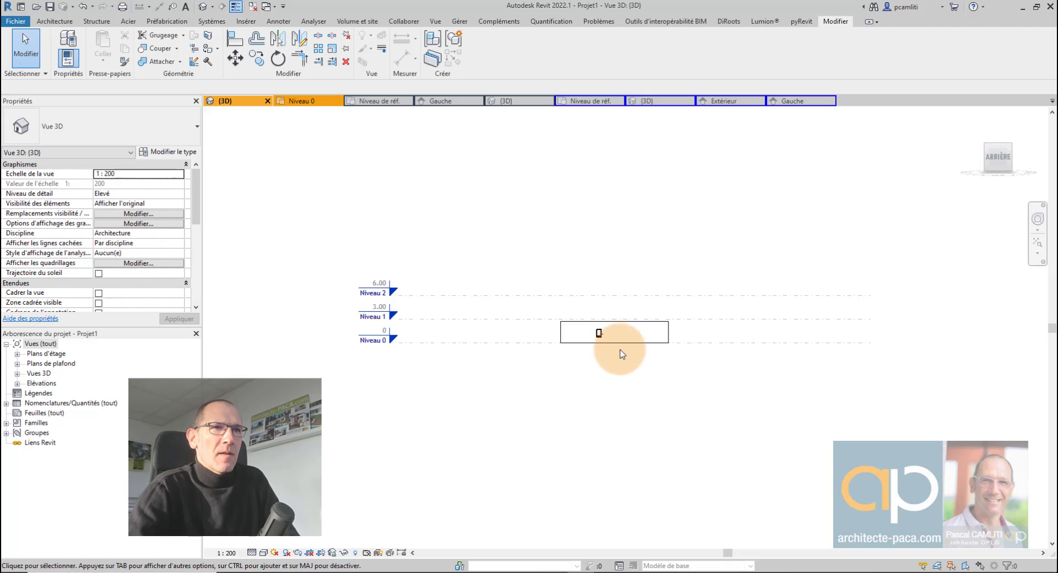
scroll(585, 331, "up", 3)
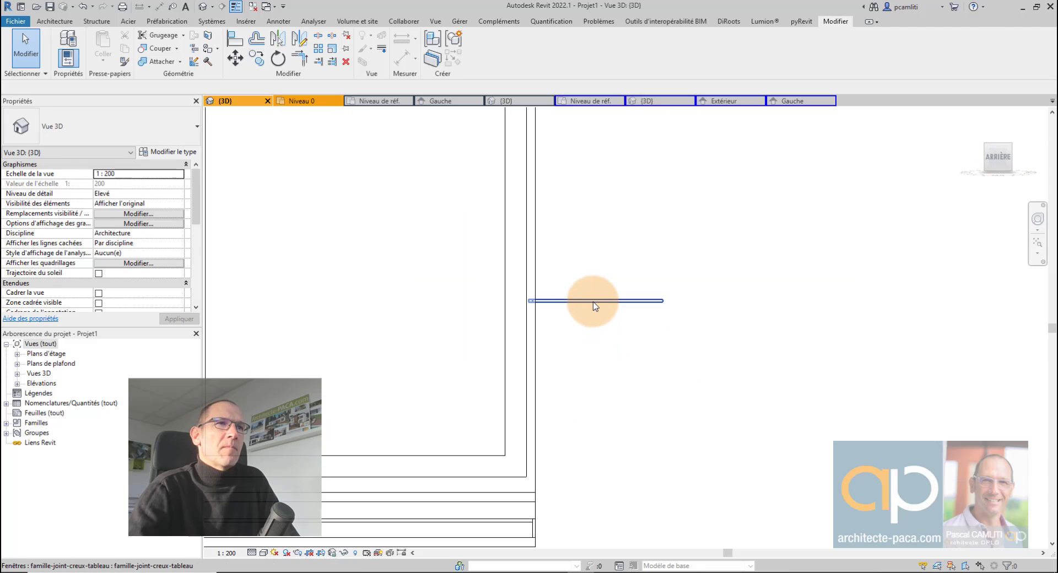
left_click(595, 303)
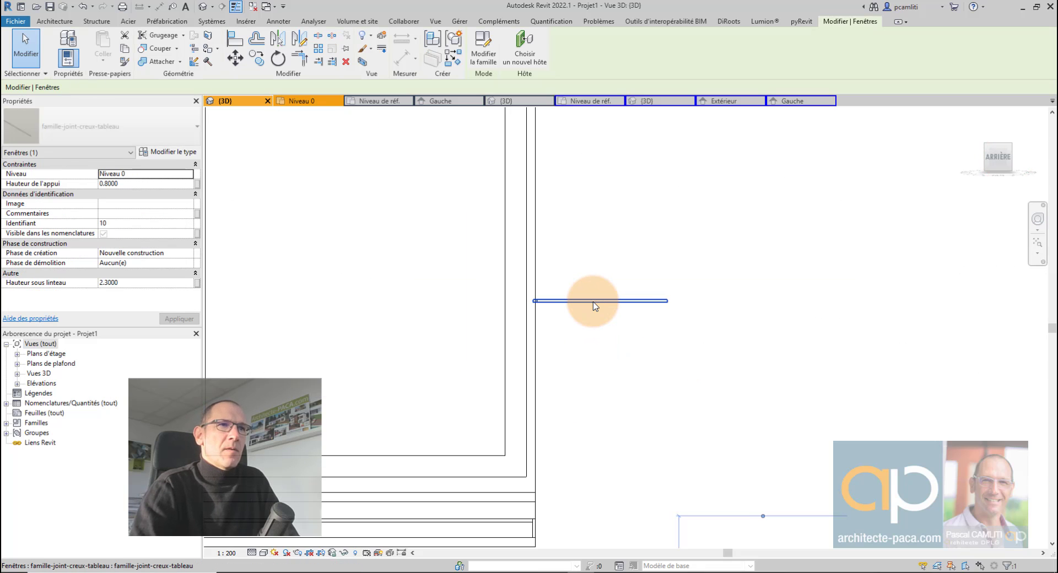
key("Escape")
scroll(611, 303, "down", 3)
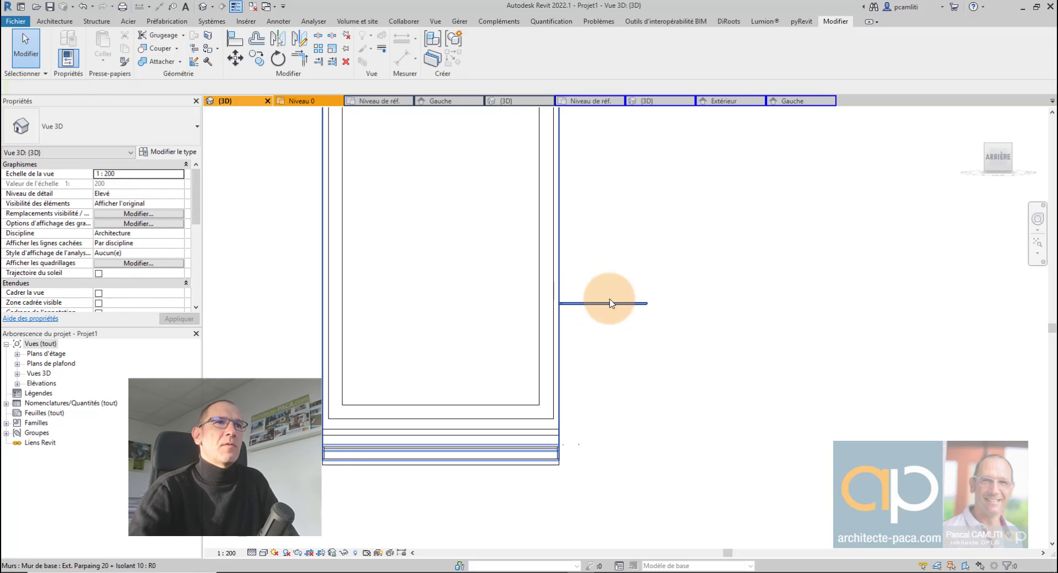
- Set the joint type's Longueur Ext Joint Creux to 0.1 and Profondeur Joint Creux to 0.25, and apply both values
middle_click_drag(666, 355, 748, 398, "shift")
scroll(354, 287, "up", 5)
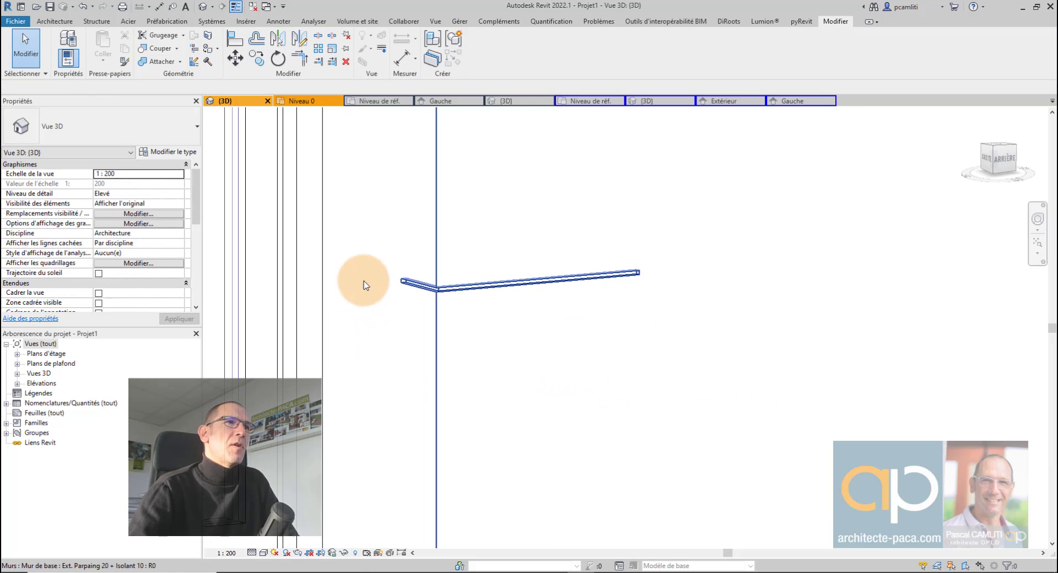
left_click(423, 284)
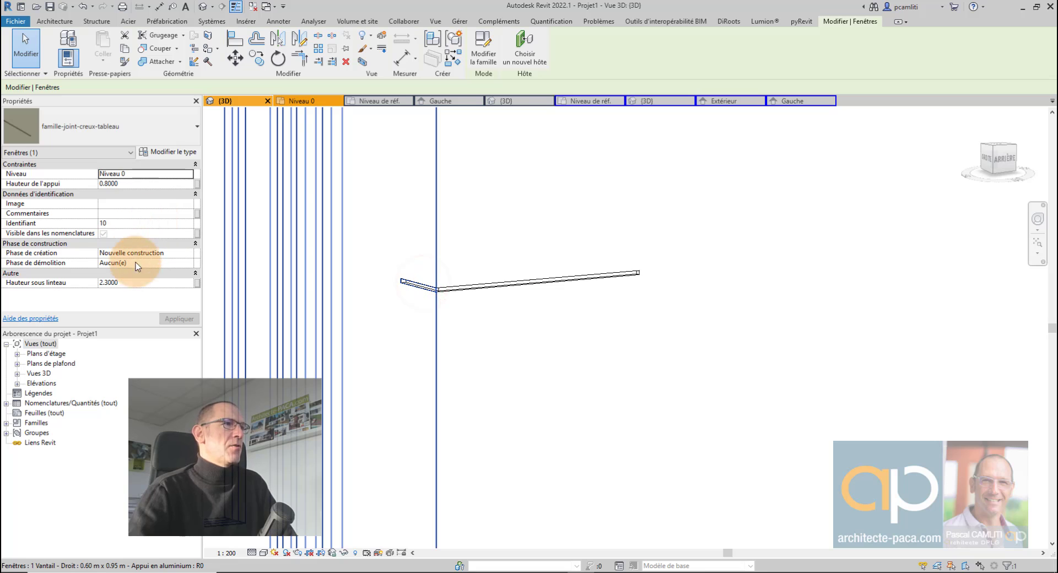
left_click(168, 152)
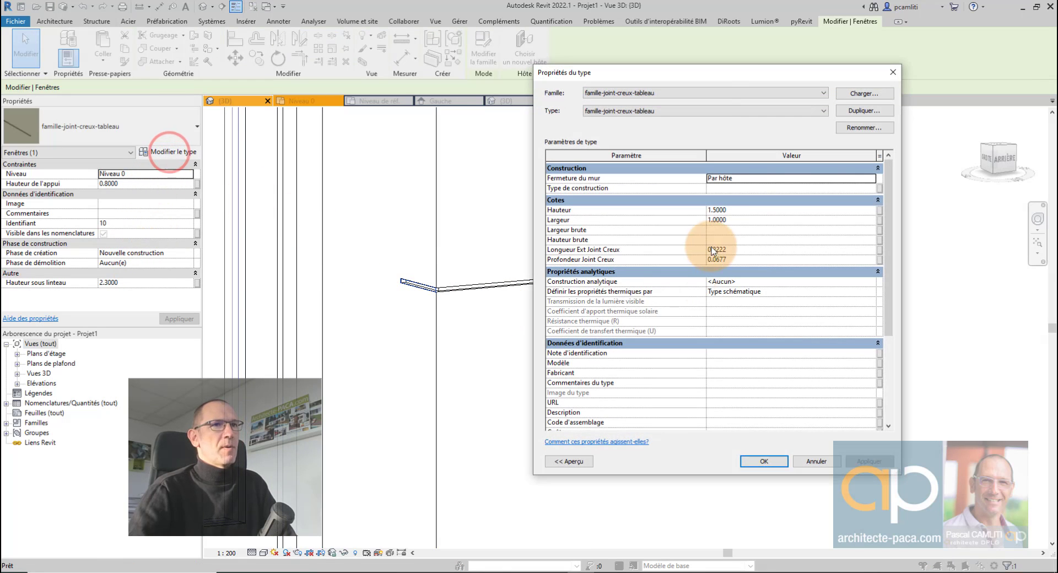
left_click_drag(725, 74, 882, 102)
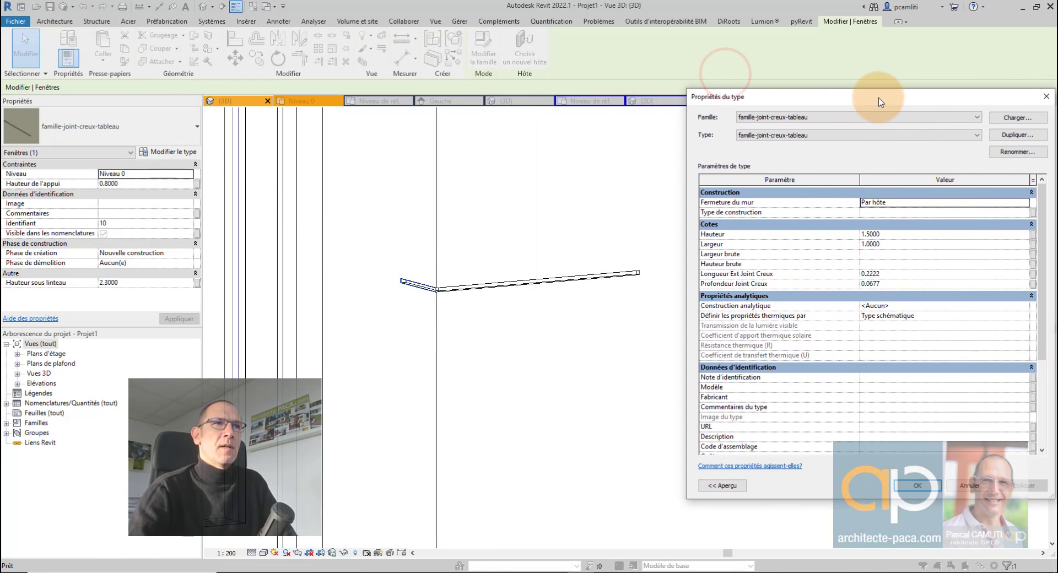
left_click(911, 275)
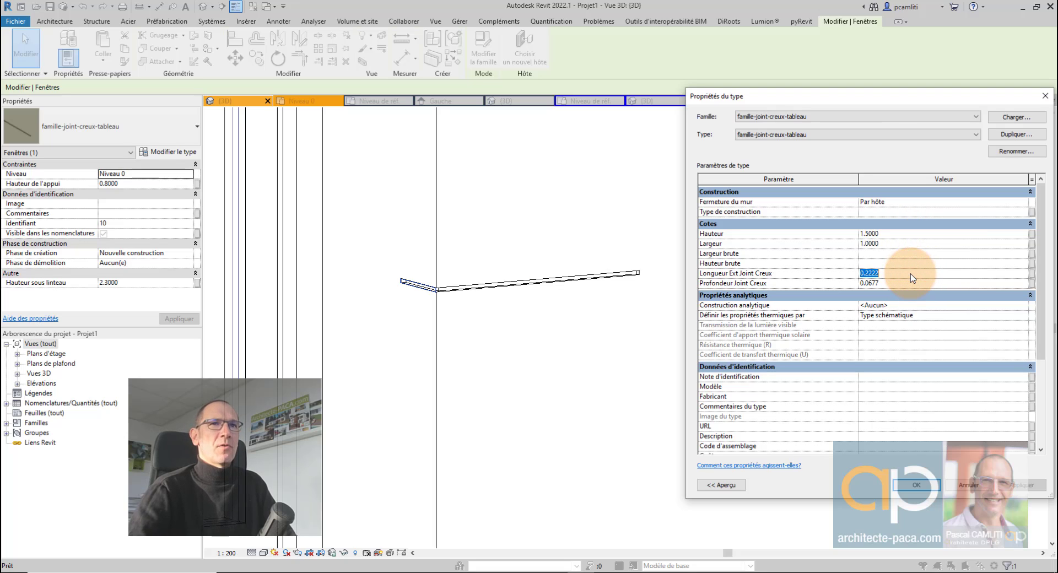
type("0.1")
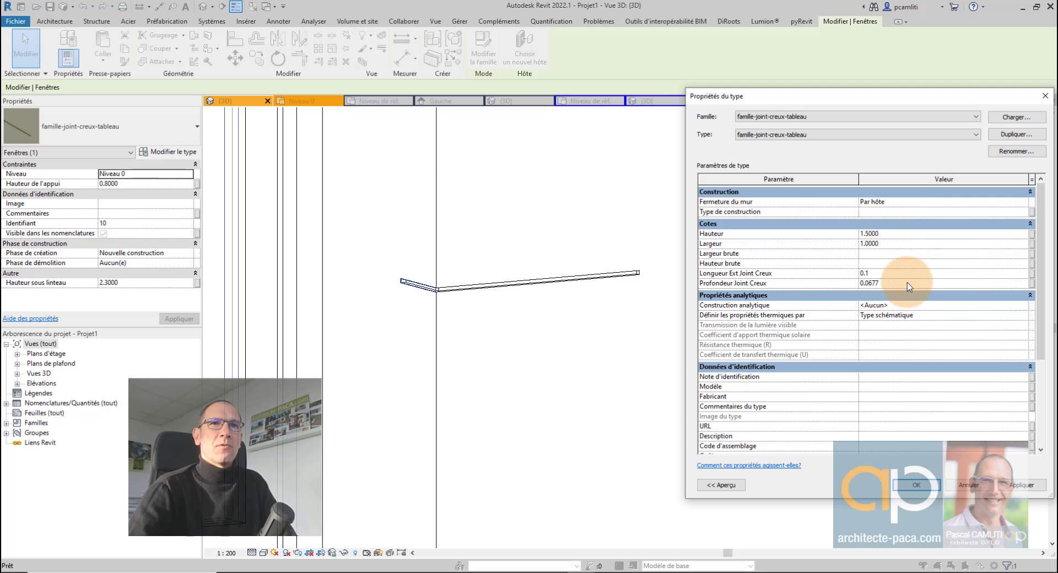
key("BackSpace")
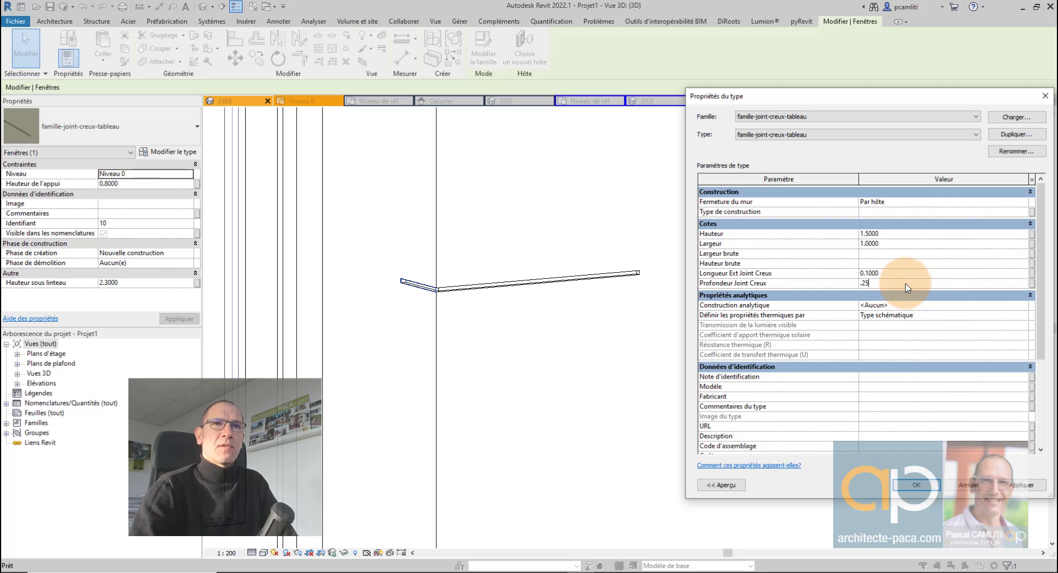
type(".25")
left_click(904, 273)
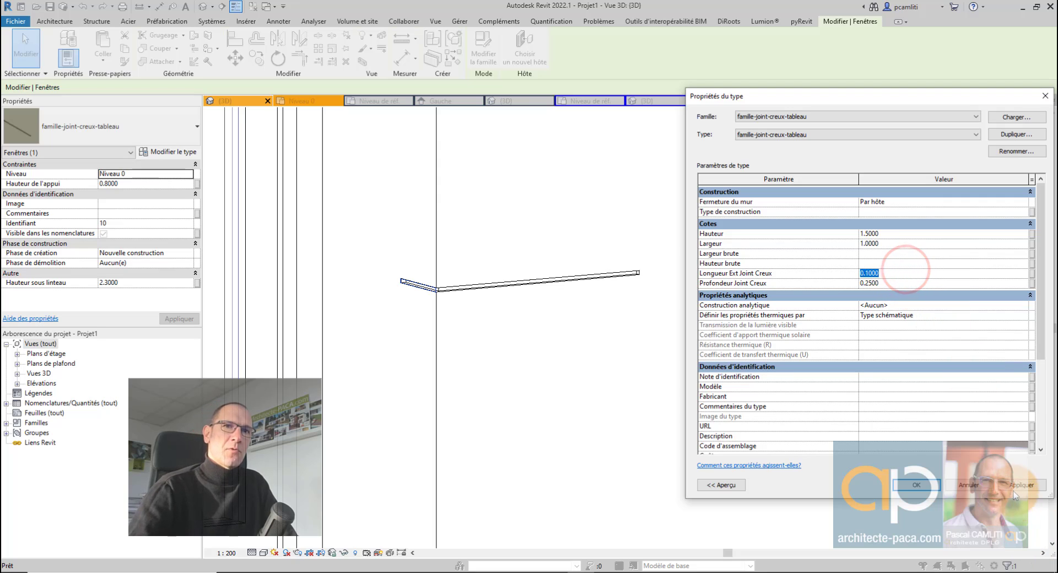
left_click(1014, 486)
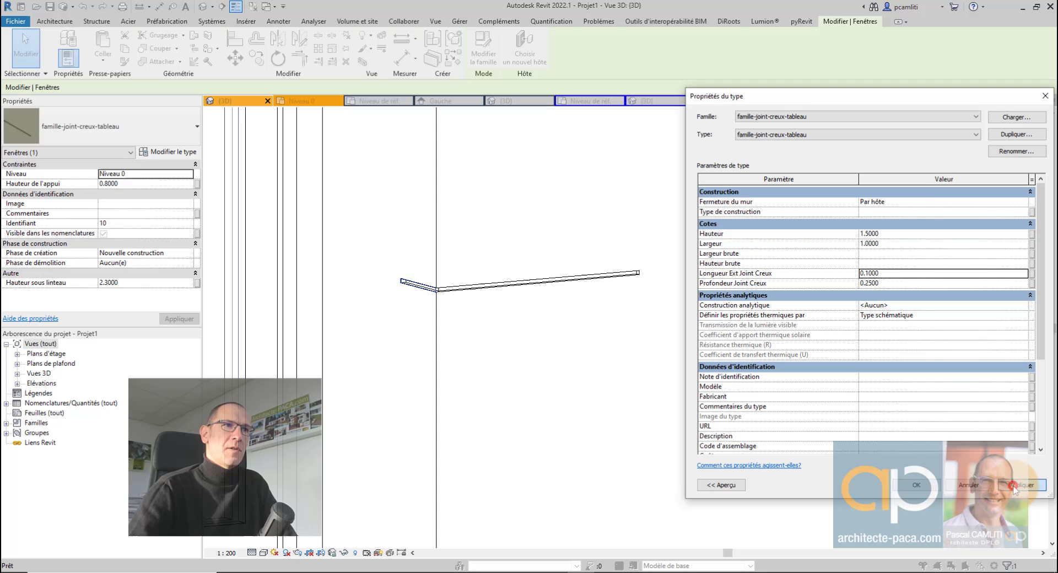
- Set the joint type's Profondeur Joint Creux to 0.2 and accept the type properties
left_click(894, 282)
type(".2")
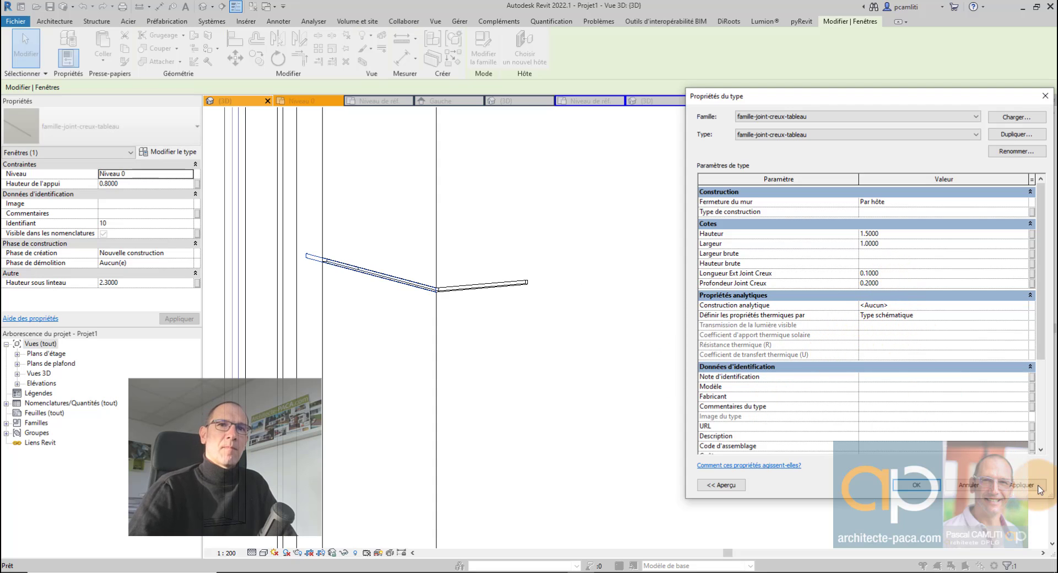
left_click(1015, 486)
left_click(917, 486)
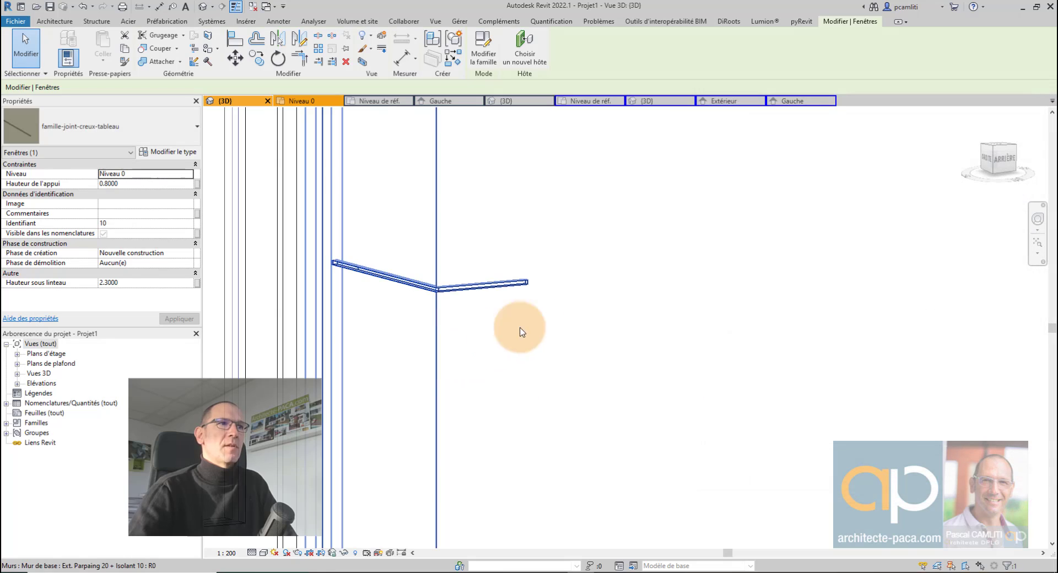
scroll(572, 322, "down", 2)
scroll(571, 321, "down", 4)
left_click(572, 322)
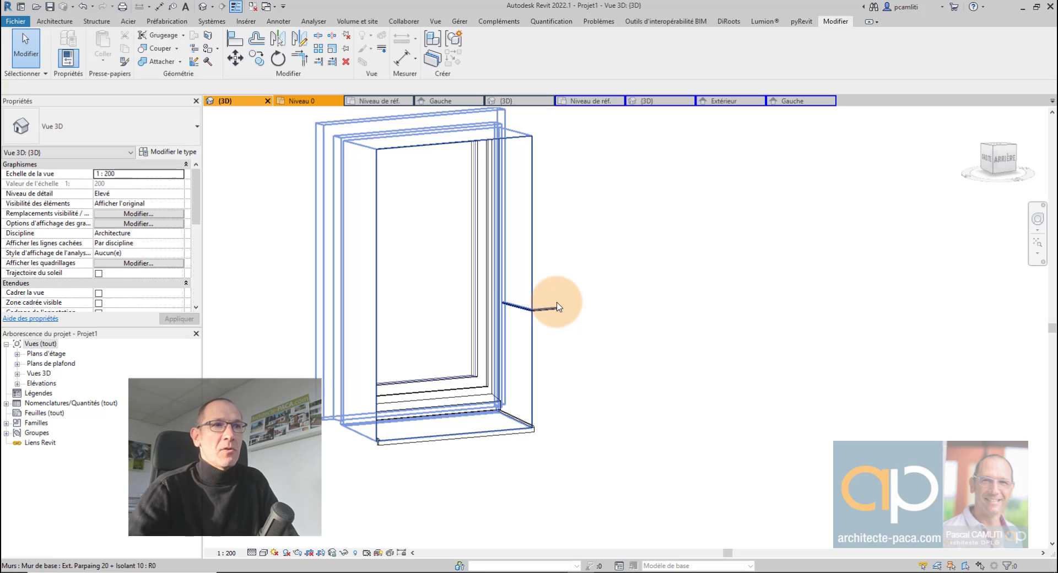
- Move the joint instance down in the rear view to a sill height of about 0.63, near the window's lower edge
scroll(552, 316, "up", 3)
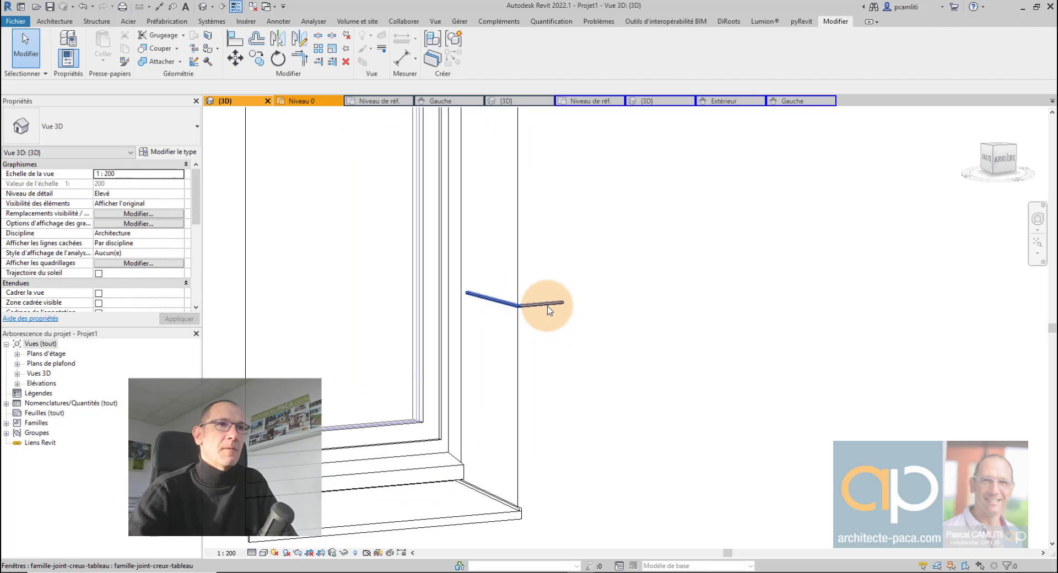
left_click(1004, 165)
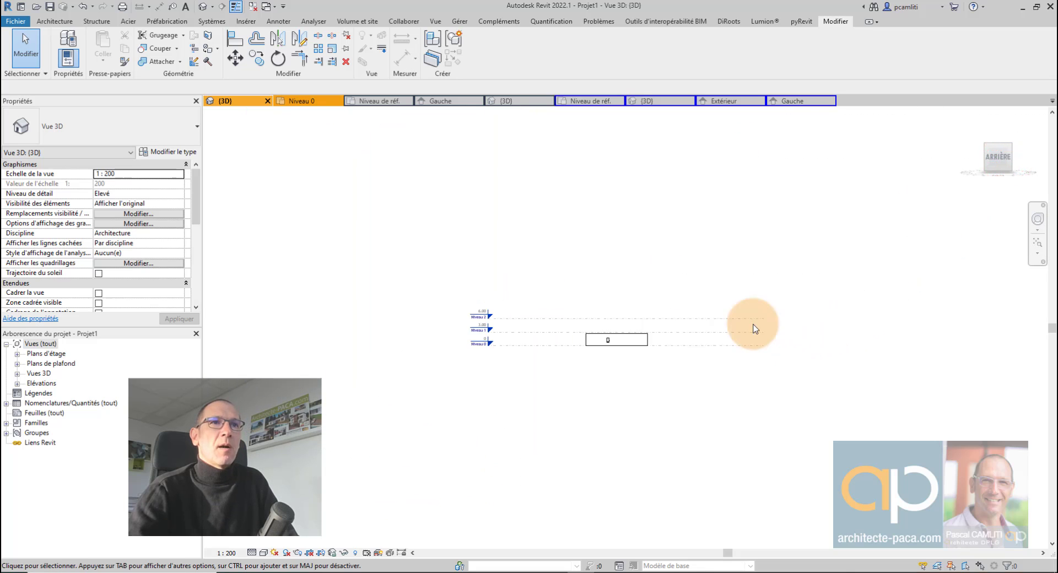
scroll(615, 319, "up", 8)
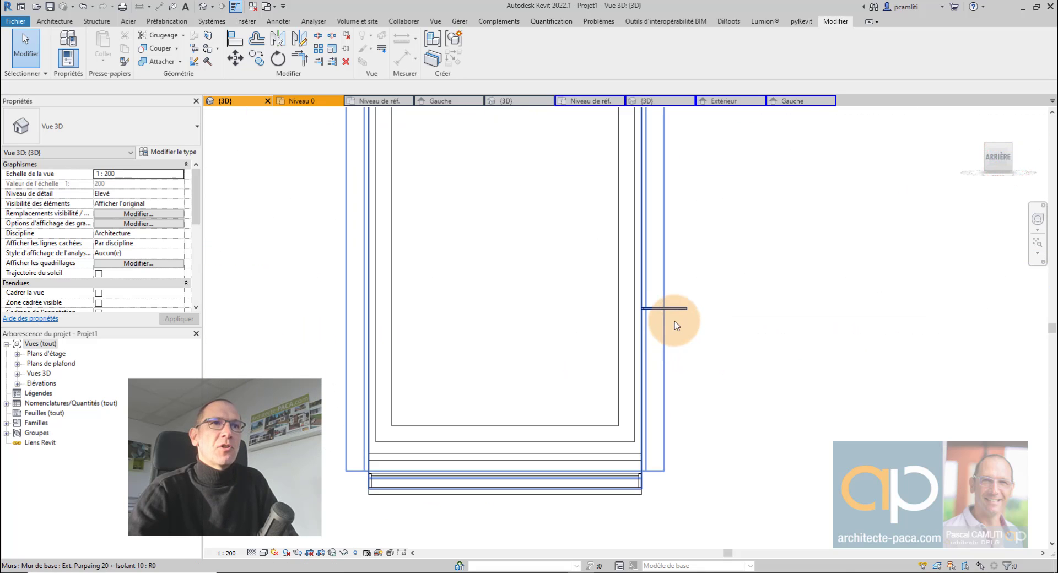
left_click_drag(676, 311, 674, 388)
left_click(690, 390)
scroll(678, 382, "down", 3)
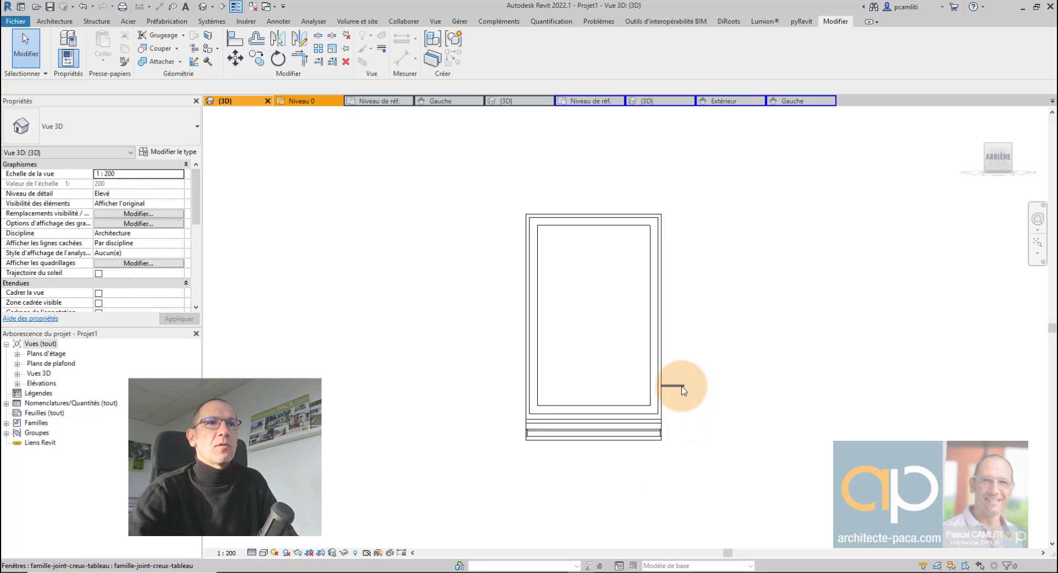
left_click(318, 48)
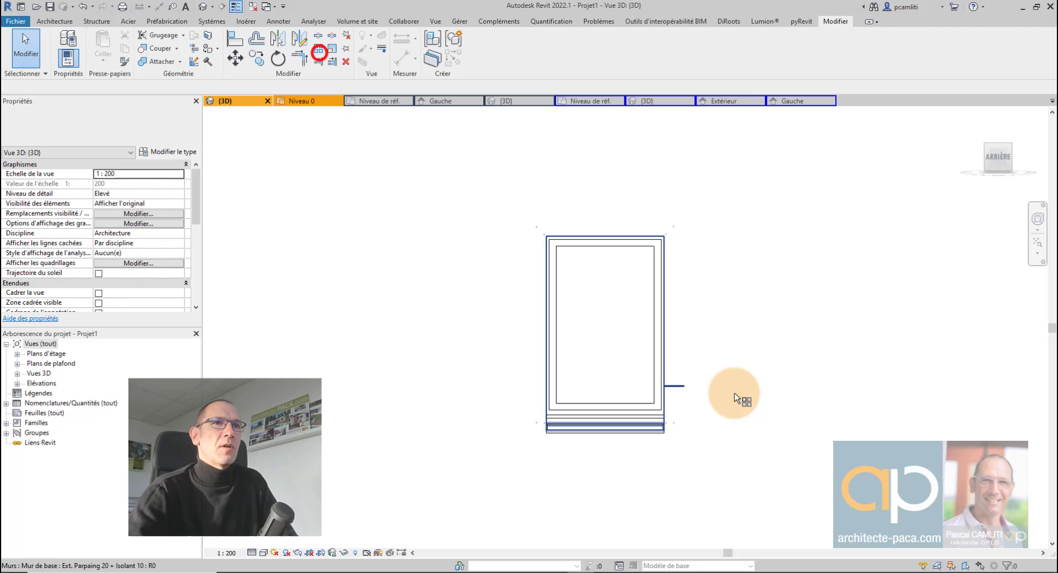
left_click(676, 387)
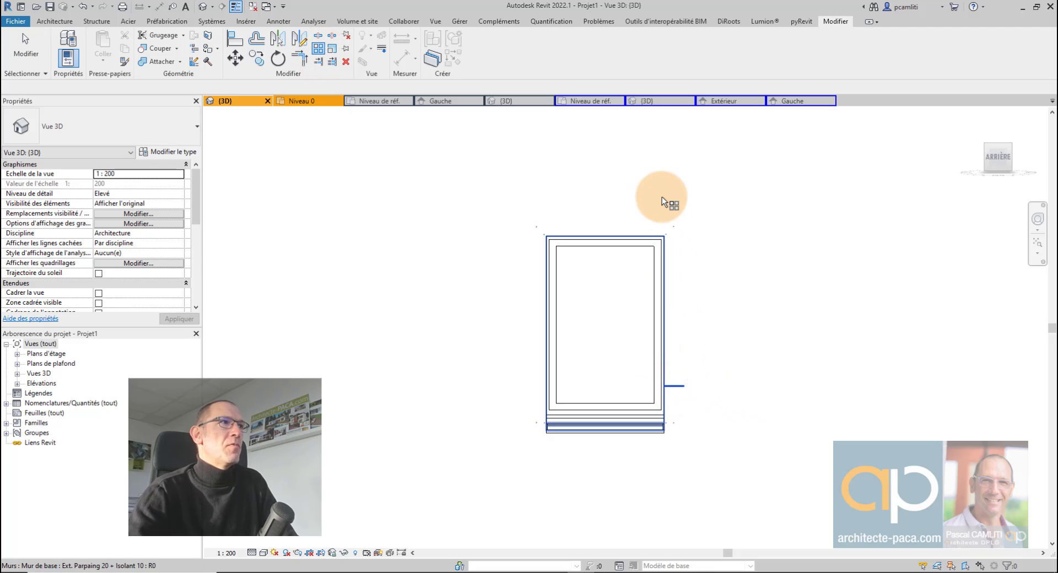
scroll(682, 386, "up", 5)
- Copy the joint instance straight up to place a second joint above it on the same reveal edge
left_click(680, 371)
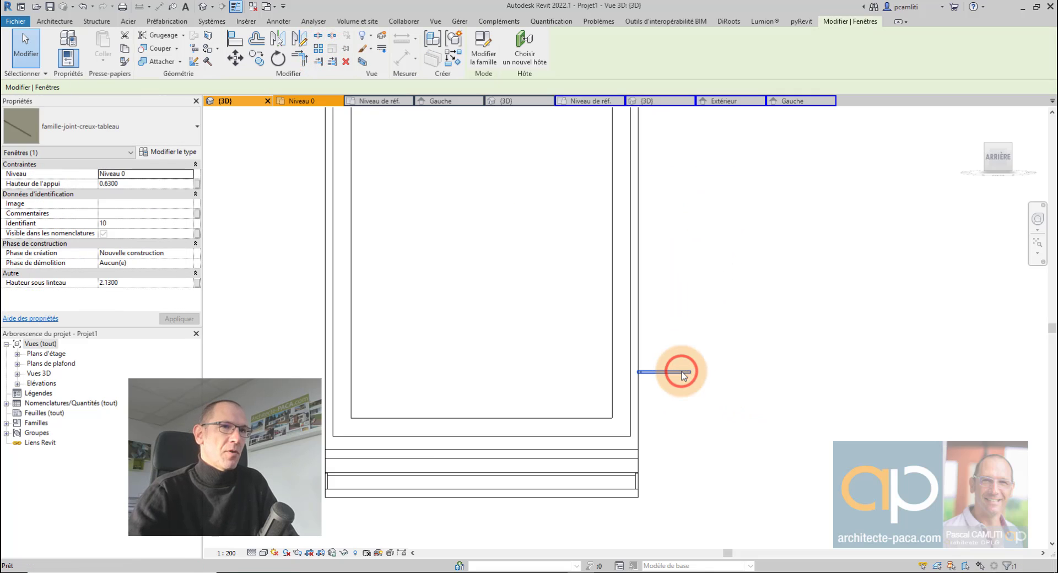
left_click(682, 314)
key("Escape")
scroll(722, 332, "down", 3)
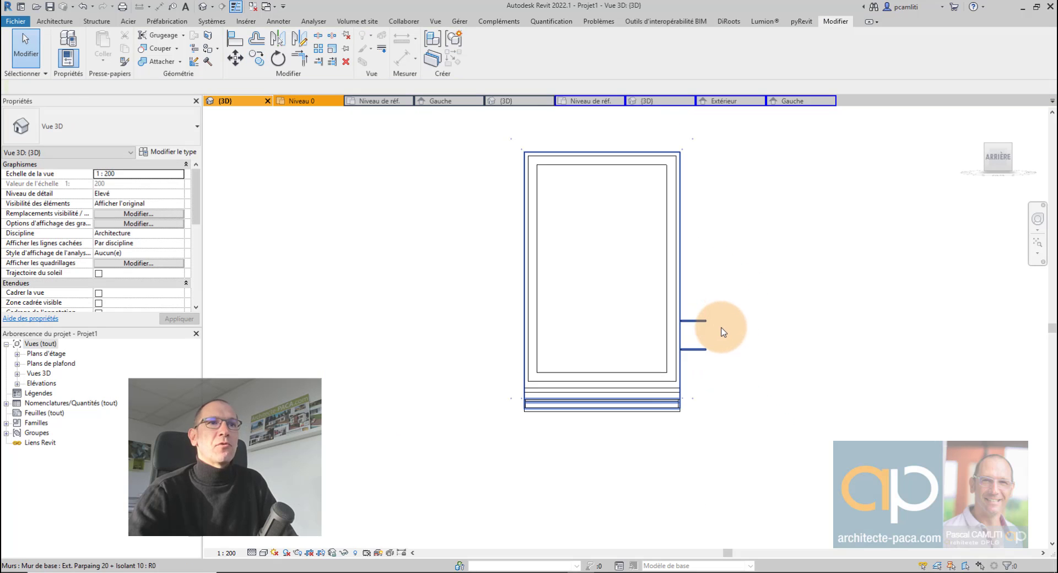
middle_click_drag(722, 325, 595, 323, "shift")
scroll(752, 311, "up", 3)
scroll(708, 304, "up", 4)
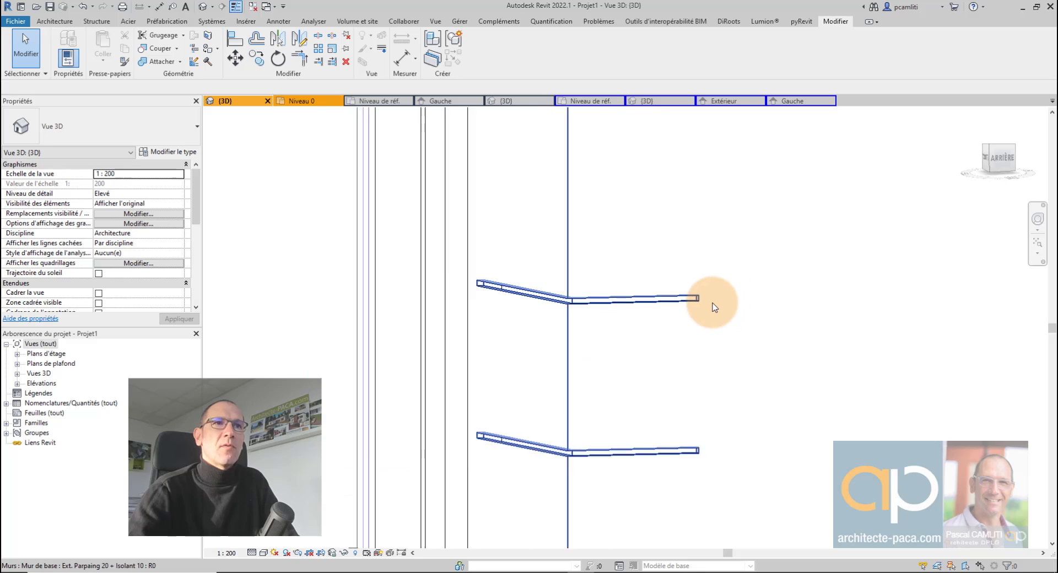